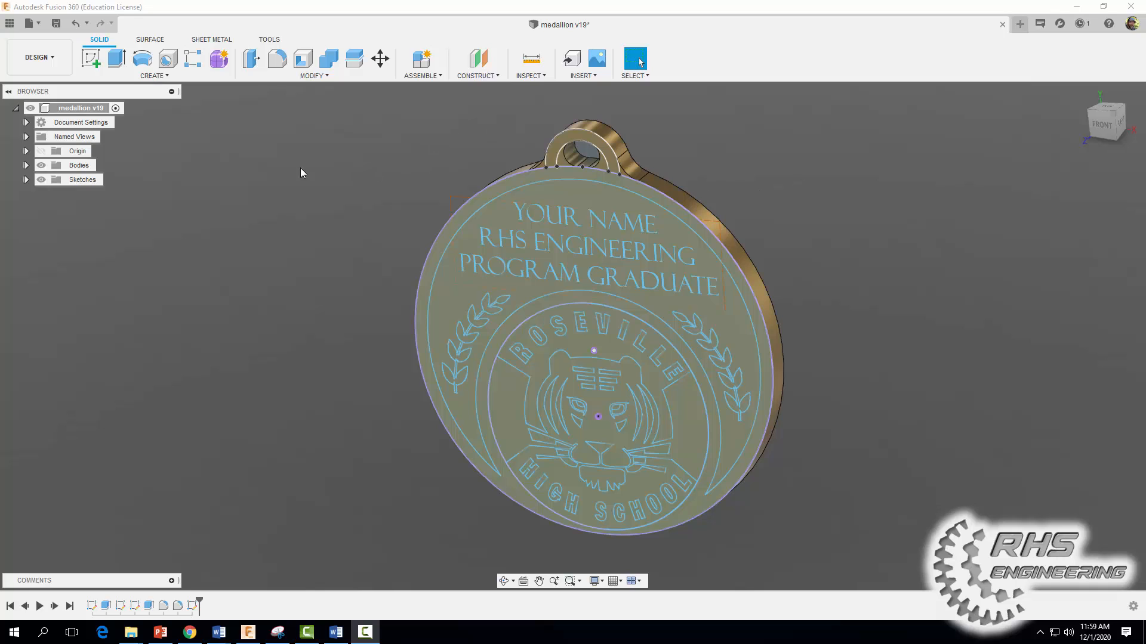
# Step: Switch to the Manufacture workspace and create a new milling setup for the medallion
pyautogui.click(41, 65)
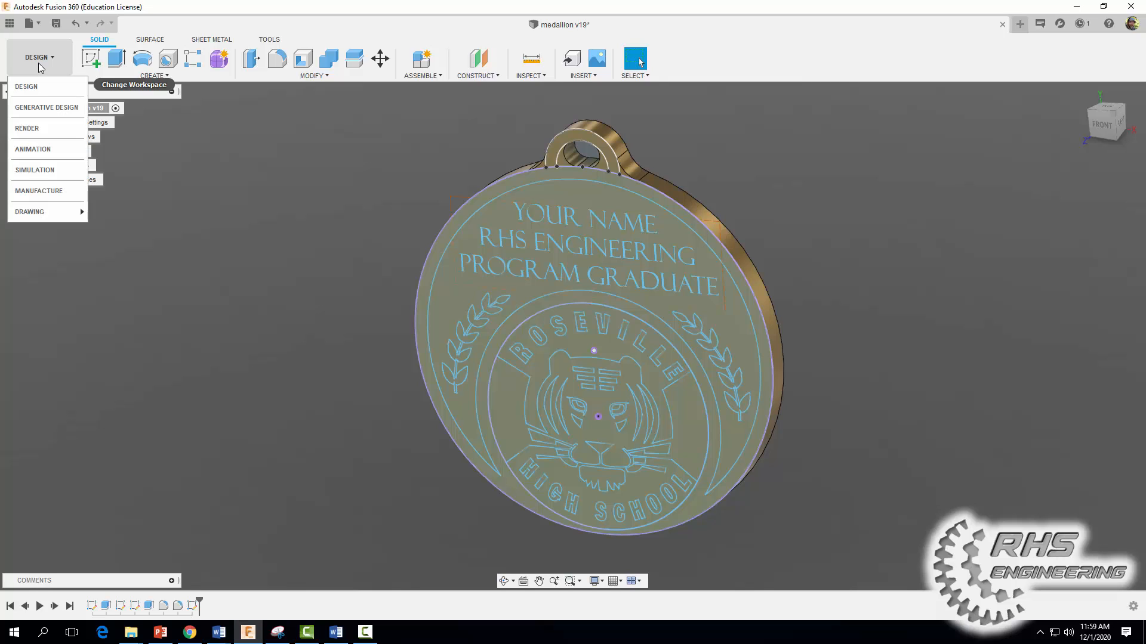
pyautogui.click(37, 192)
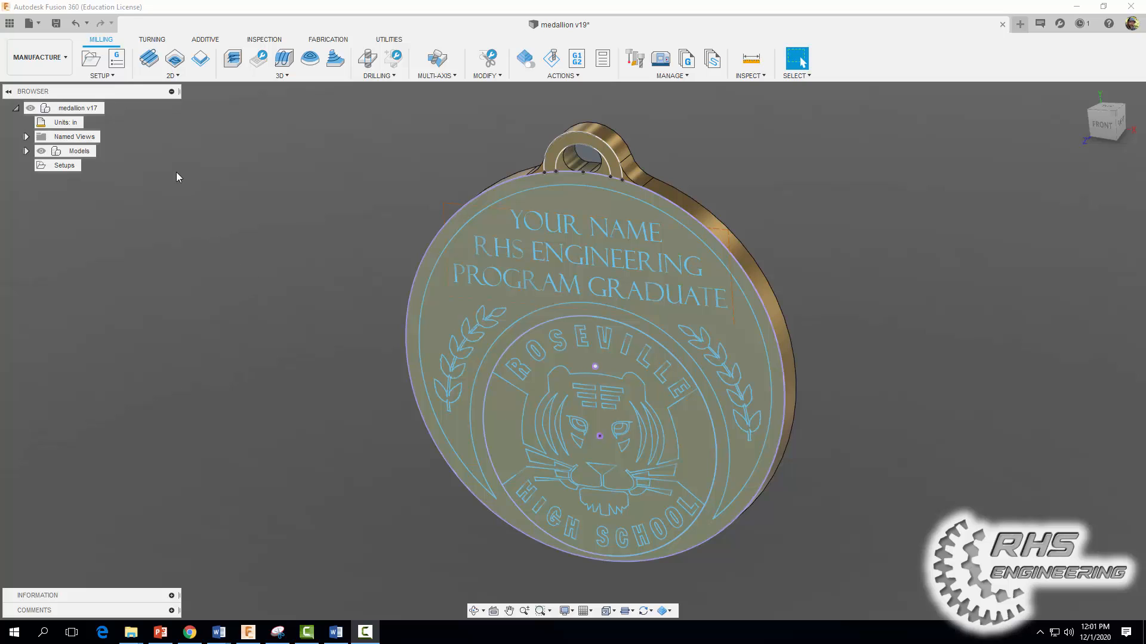
pyautogui.click(106, 78)
pyautogui.click(107, 99)
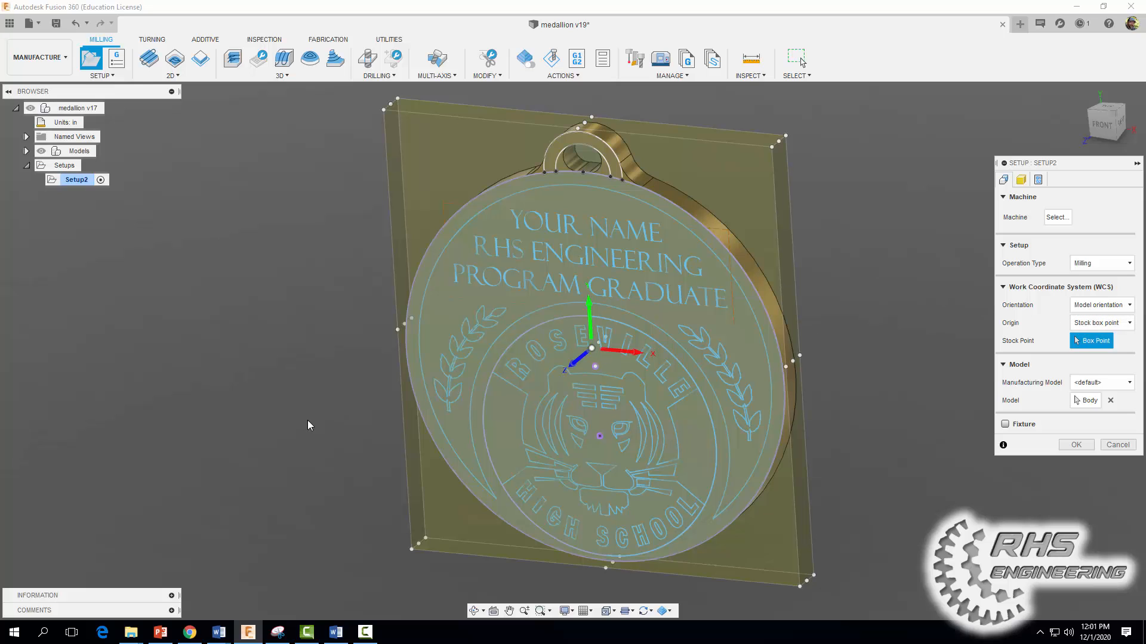
# Step: Place the work coordinate origin on the upper back corner of the stock, at the end opposite the medallion's loop
pyautogui.keyDown('shift'); pyautogui.moveTo(278, 428); pyautogui.dragTo(611, 310, button='middle'); pyautogui.keyUp('shift')
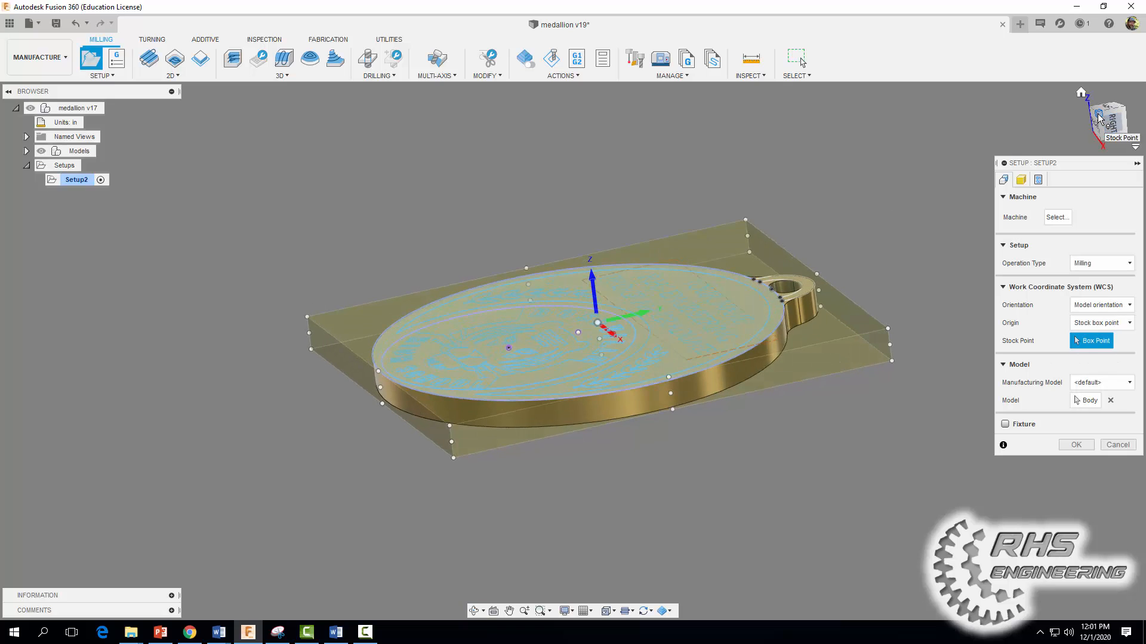
pyautogui.click(1109, 124)
pyautogui.keyDown('shift'); pyautogui.moveTo(764, 446); pyautogui.dragTo(684, 419, button='middle'); pyautogui.keyUp('shift')
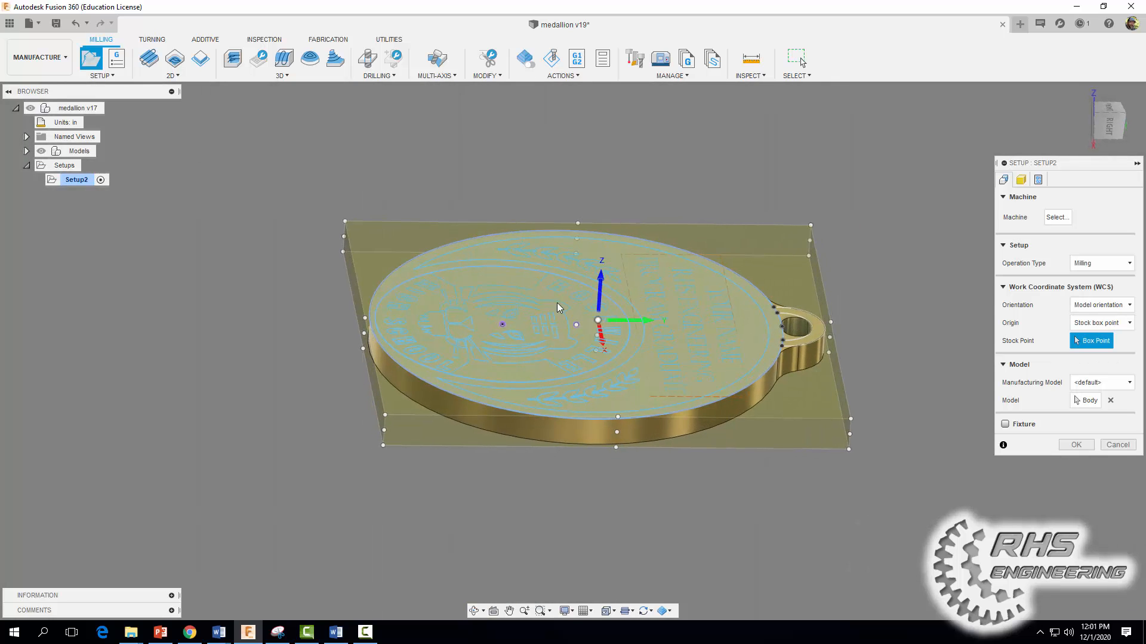
pyautogui.click(346, 222)
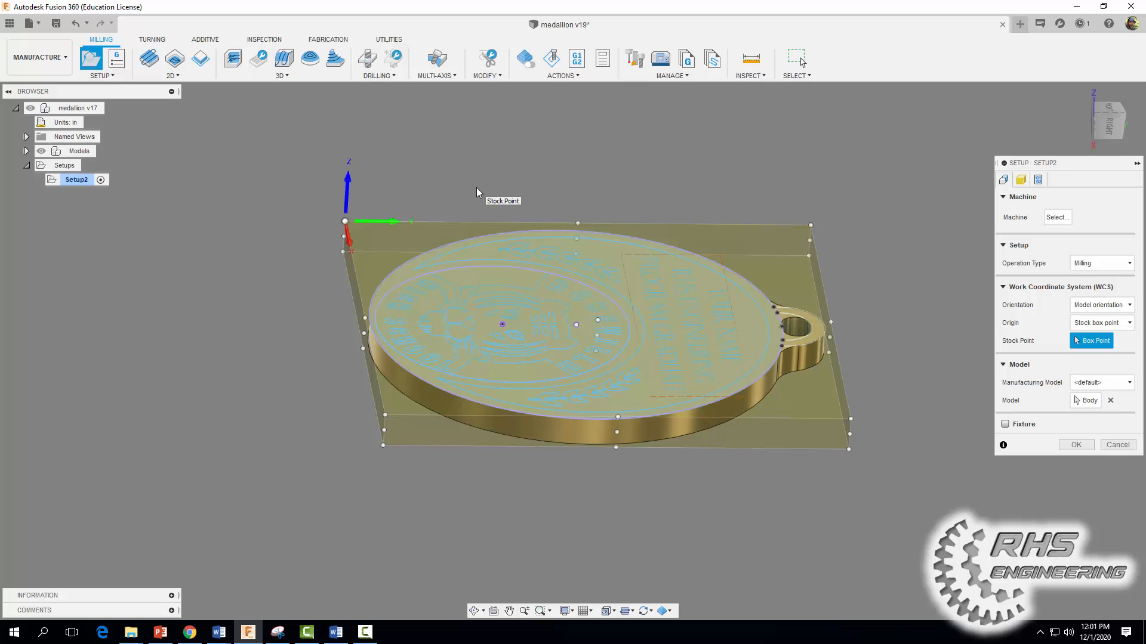
# Step: Orient the coordinate system by Z axis/plane & Y axis, using the loop's vertical edge for Z and the text frame's sketch line for Y
pyautogui.click(1102, 306)
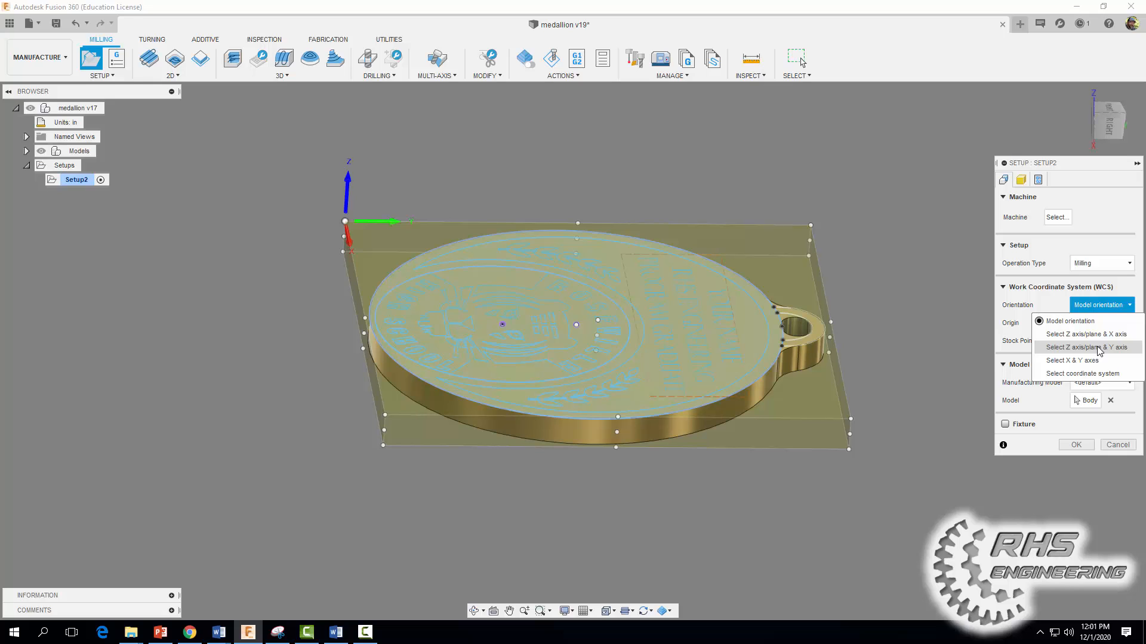
pyautogui.click(1098, 349)
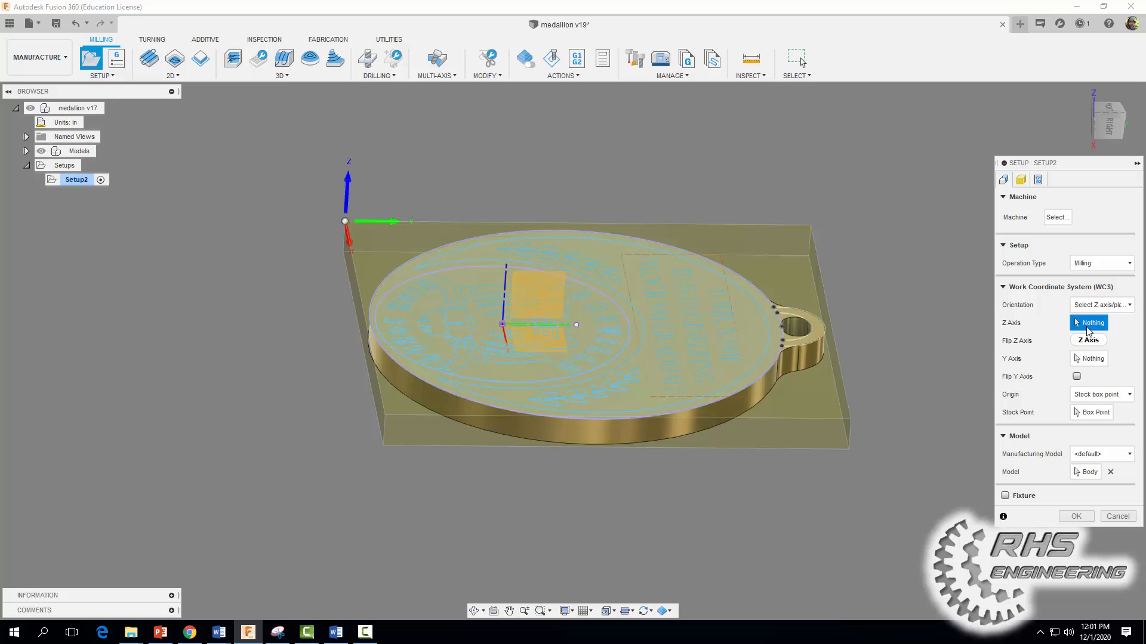
pyautogui.click(798, 360)
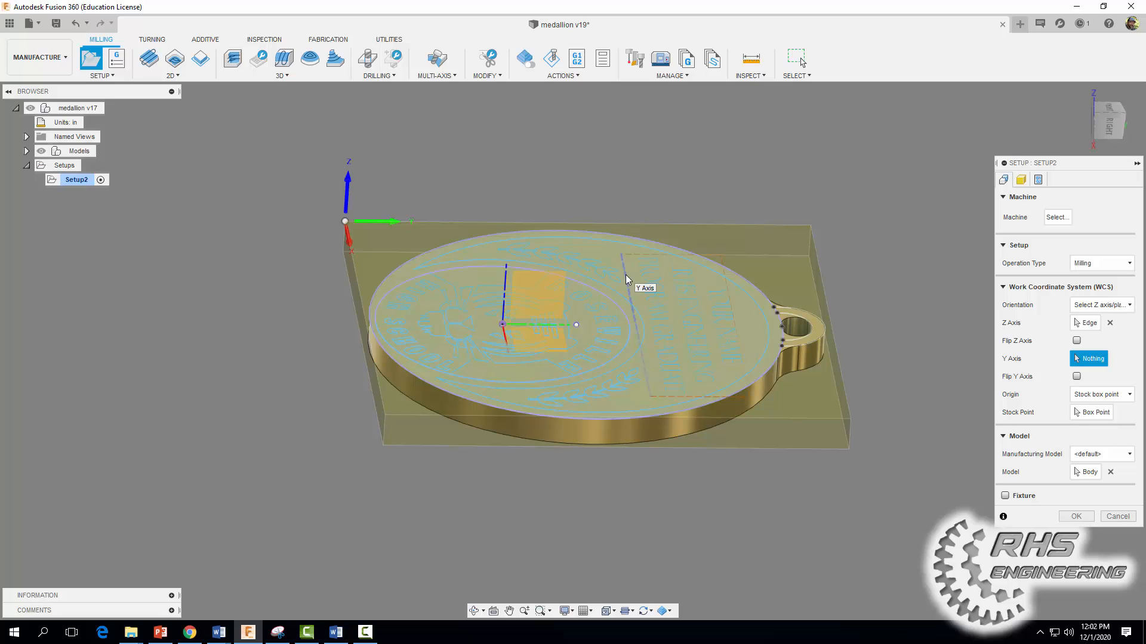
pyautogui.click(625, 275)
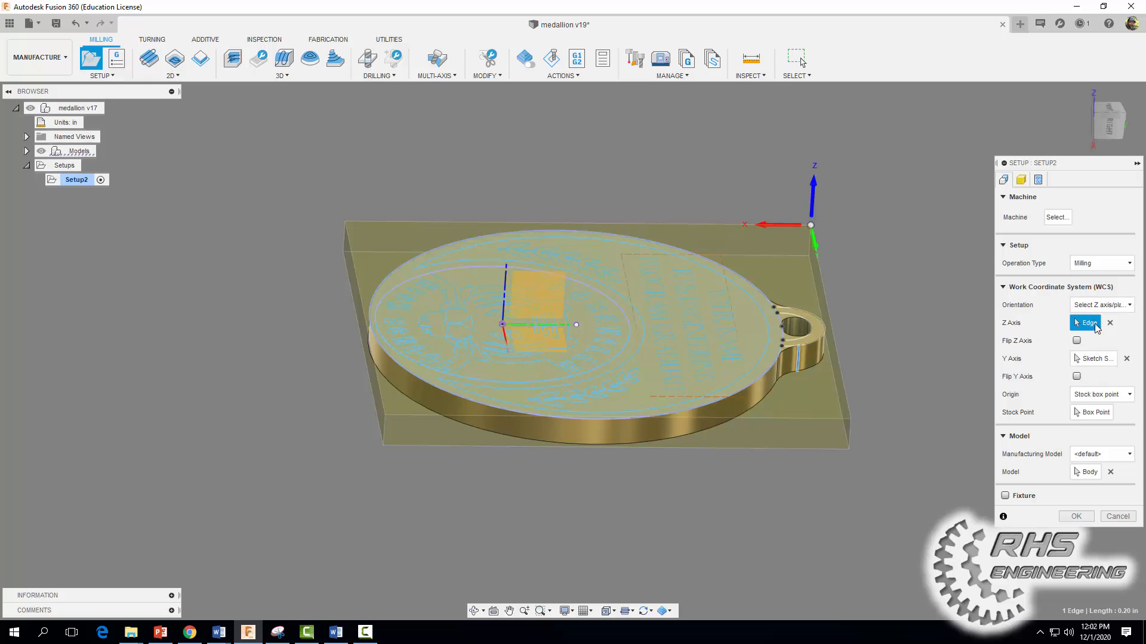
pyautogui.click(1092, 394)
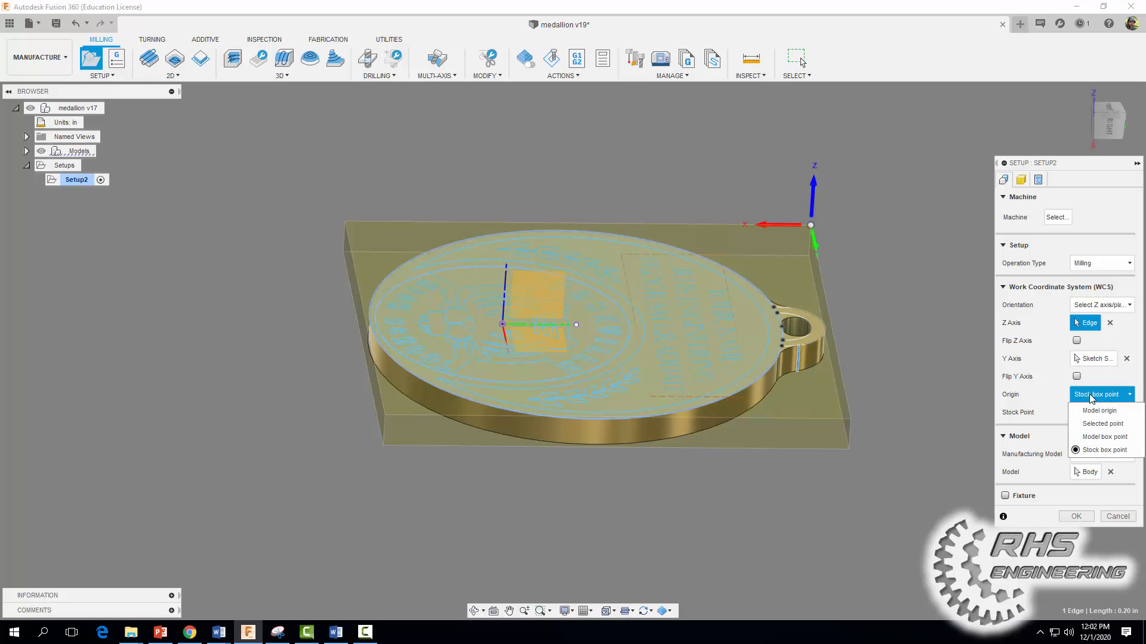
pyautogui.click(1087, 432)
pyautogui.click(1092, 358)
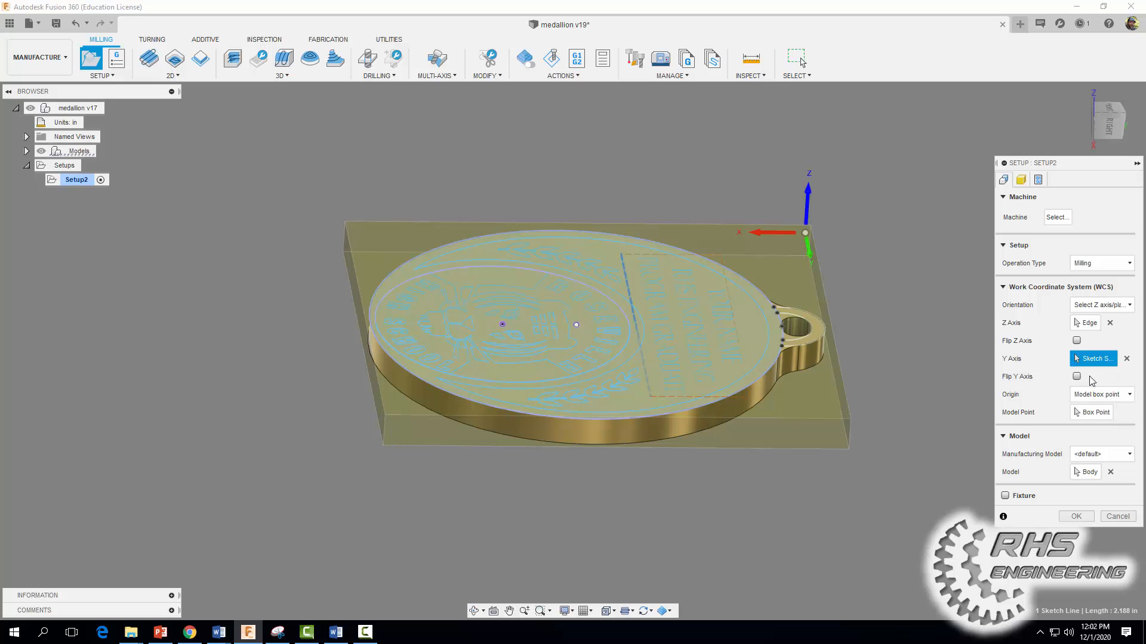
pyautogui.click(1096, 395)
pyautogui.click(1104, 450)
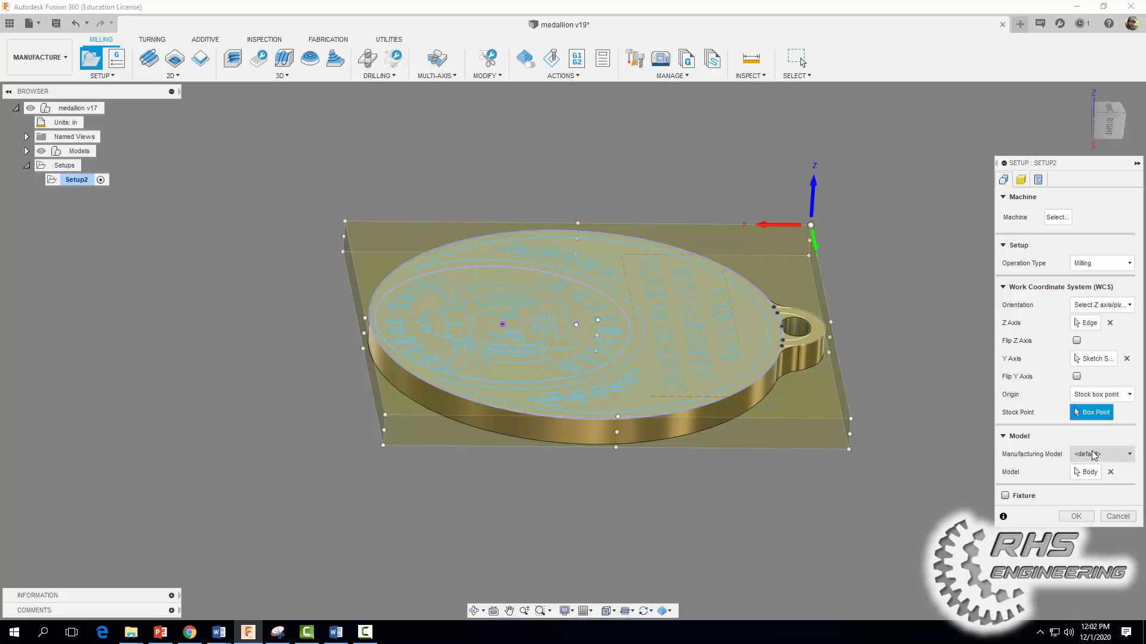
# Step: Set the stock point to the upper back corner opposite the loop and flip the Y axis
pyautogui.click(345, 221)
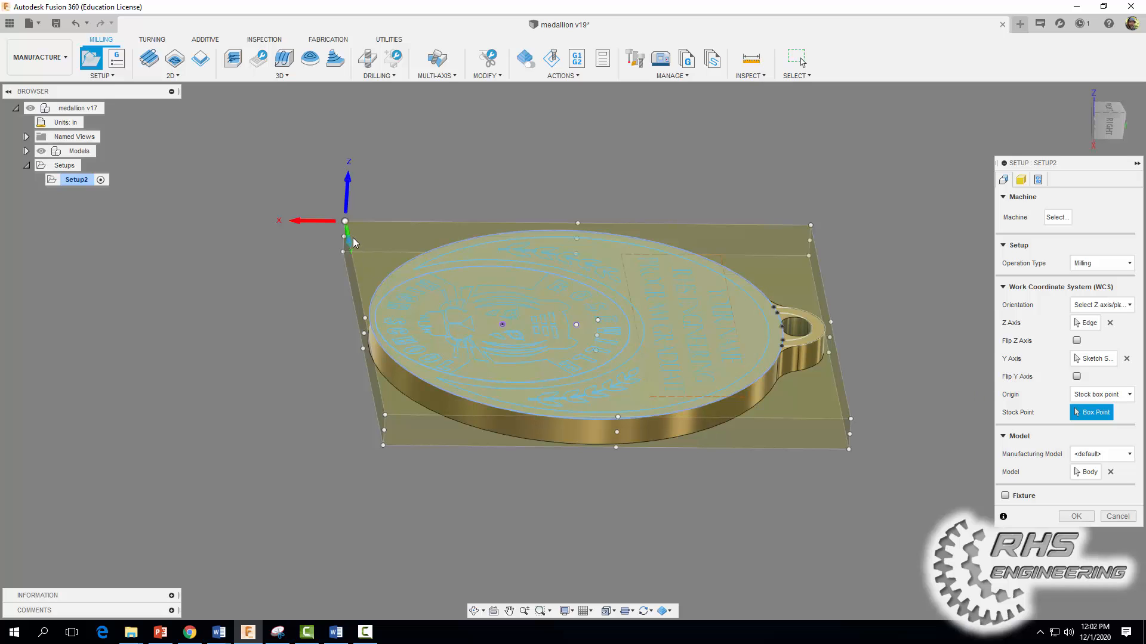
pyautogui.click(1077, 377)
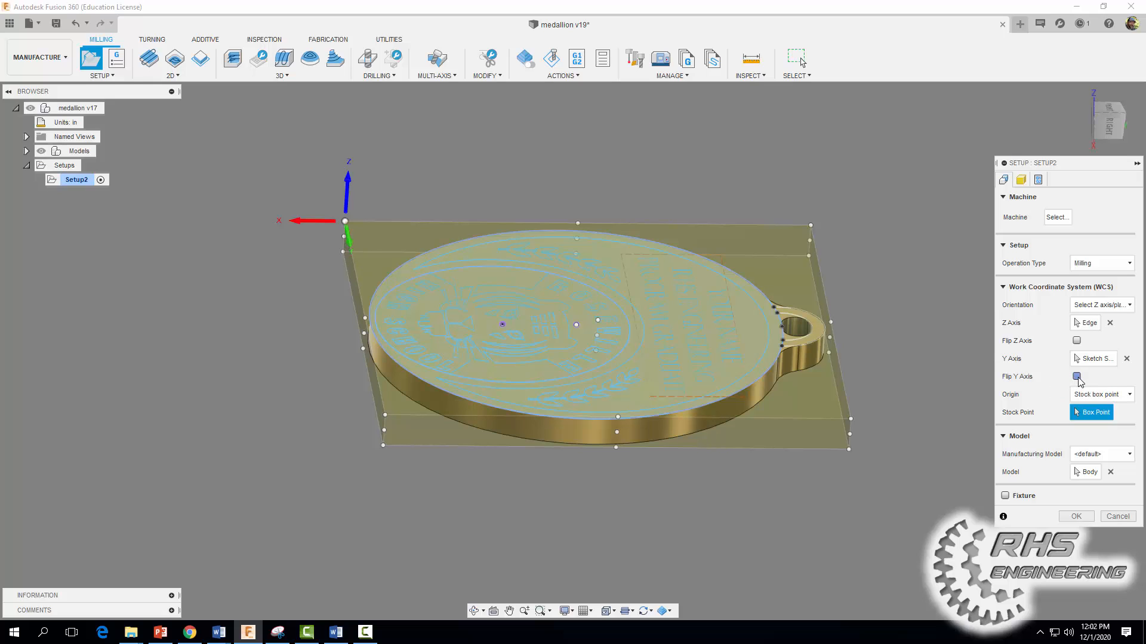
pyautogui.click(345, 221)
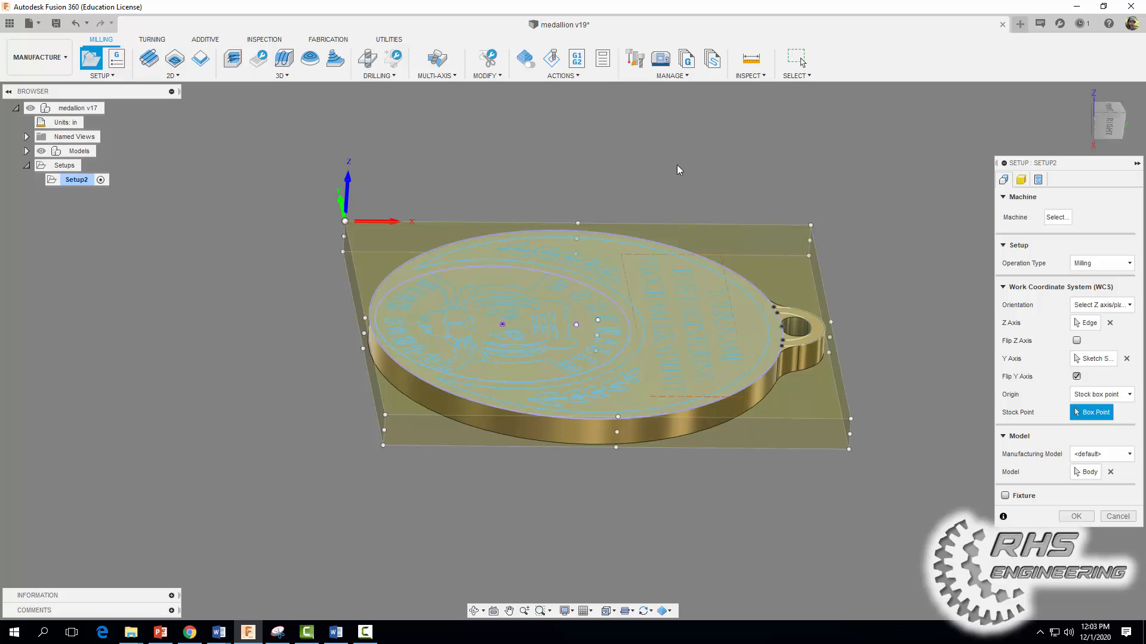
# Step: Define the stock as a fixed size box with a width of 3.4 in and a height of 0.375 in
pyautogui.click(1021, 180)
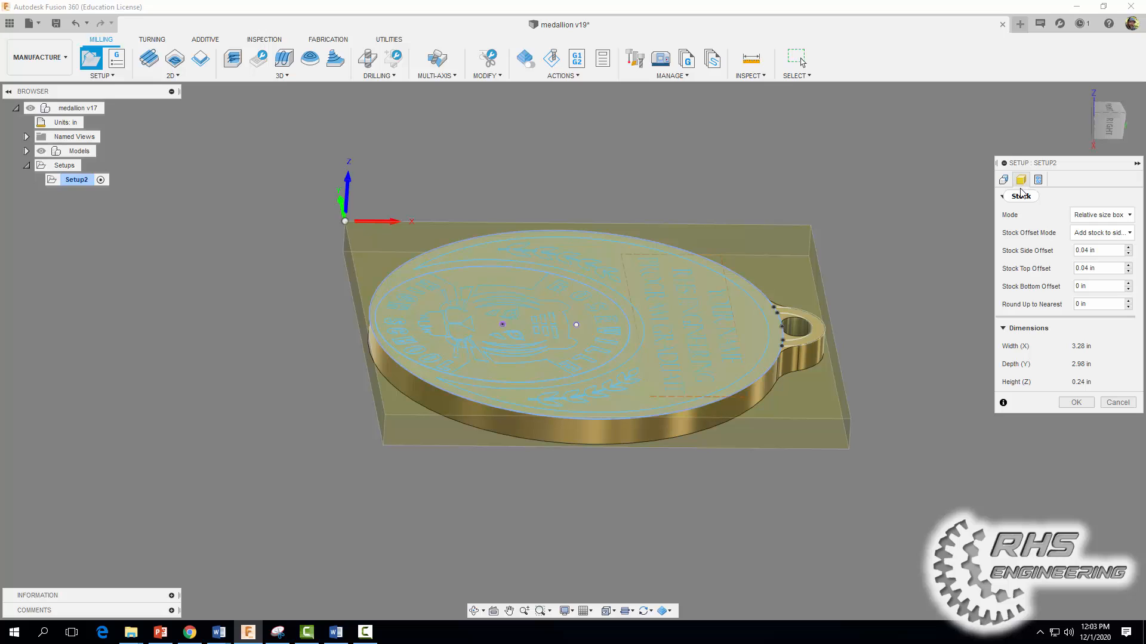
pyautogui.click(1098, 216)
pyautogui.click(1077, 235)
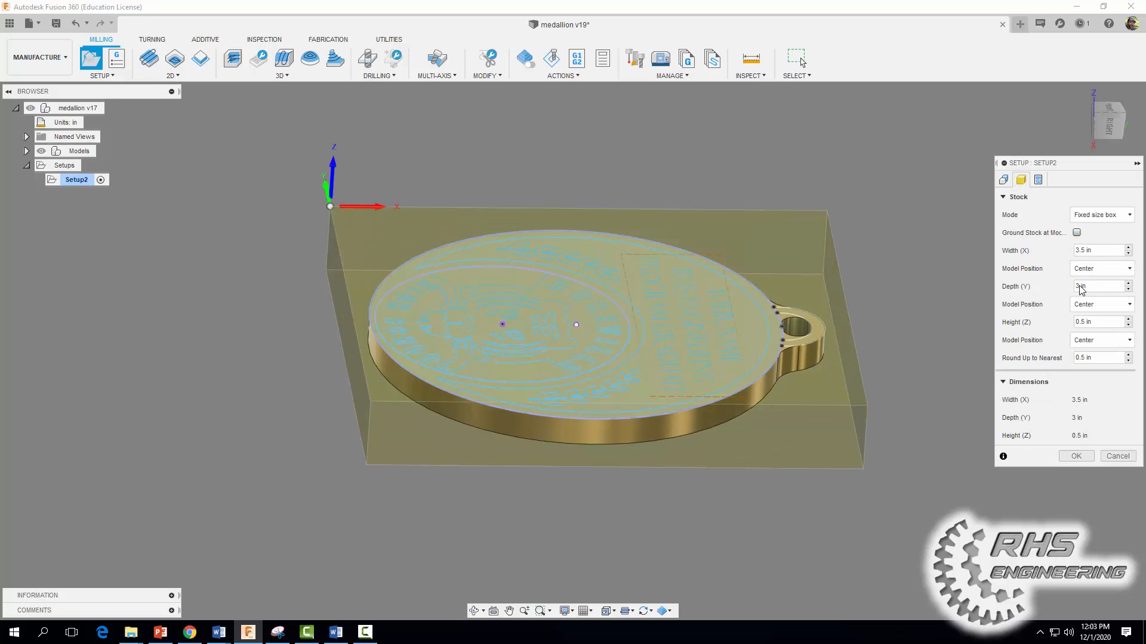
pyautogui.moveTo(1081, 289); pyautogui.dragTo(1072, 290)
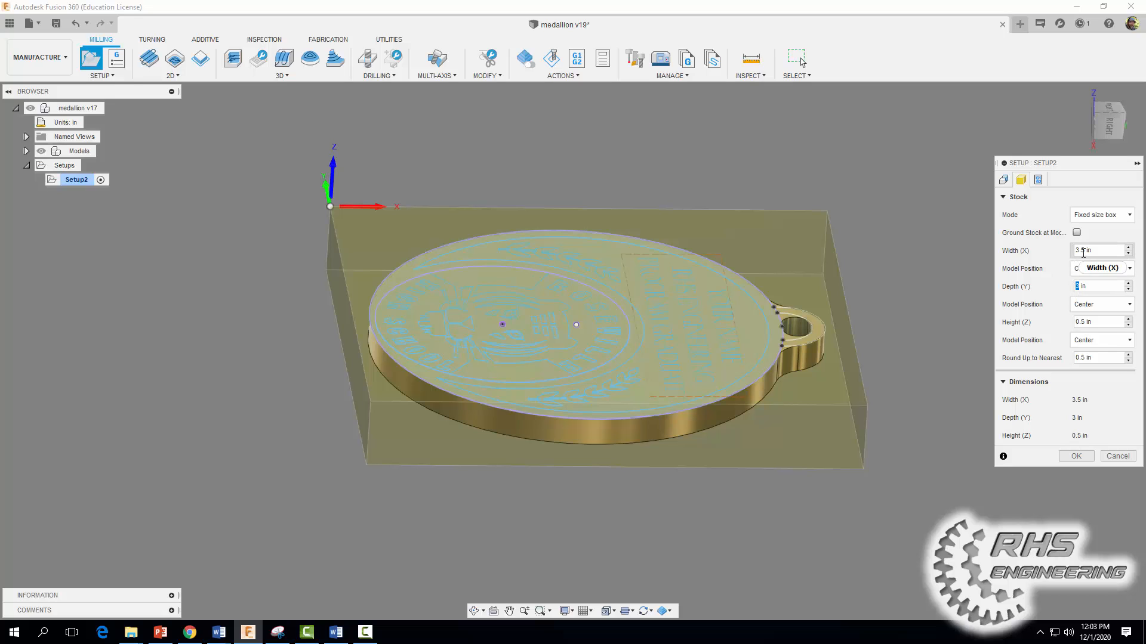
pyautogui.moveTo(1084, 251); pyautogui.dragTo(1080, 250)
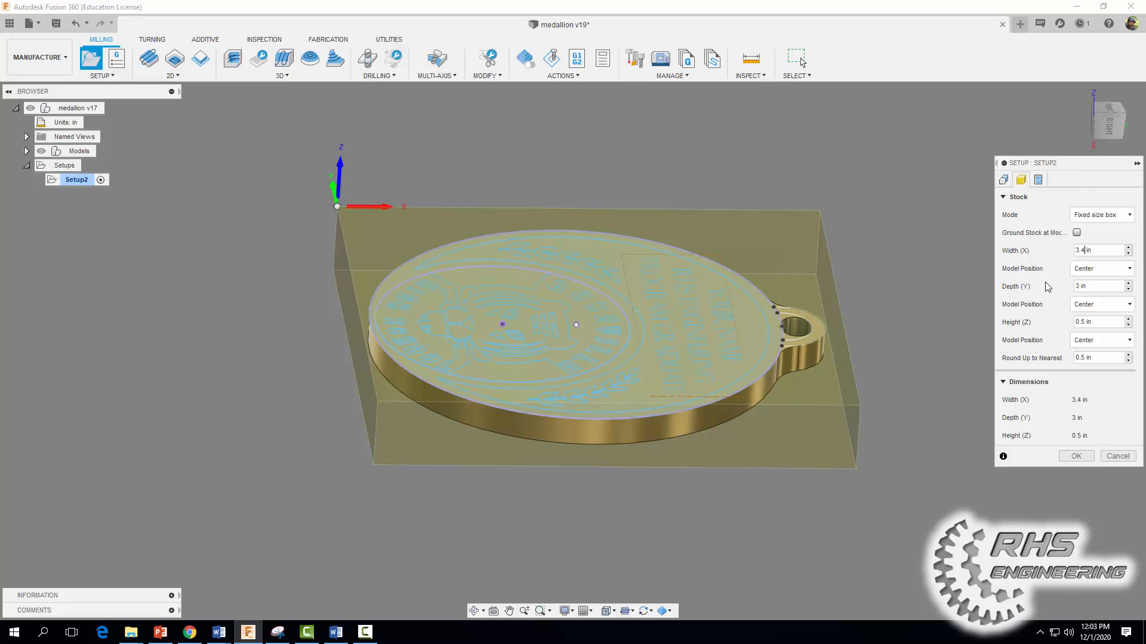
pyautogui.doubleClick(1074, 286)
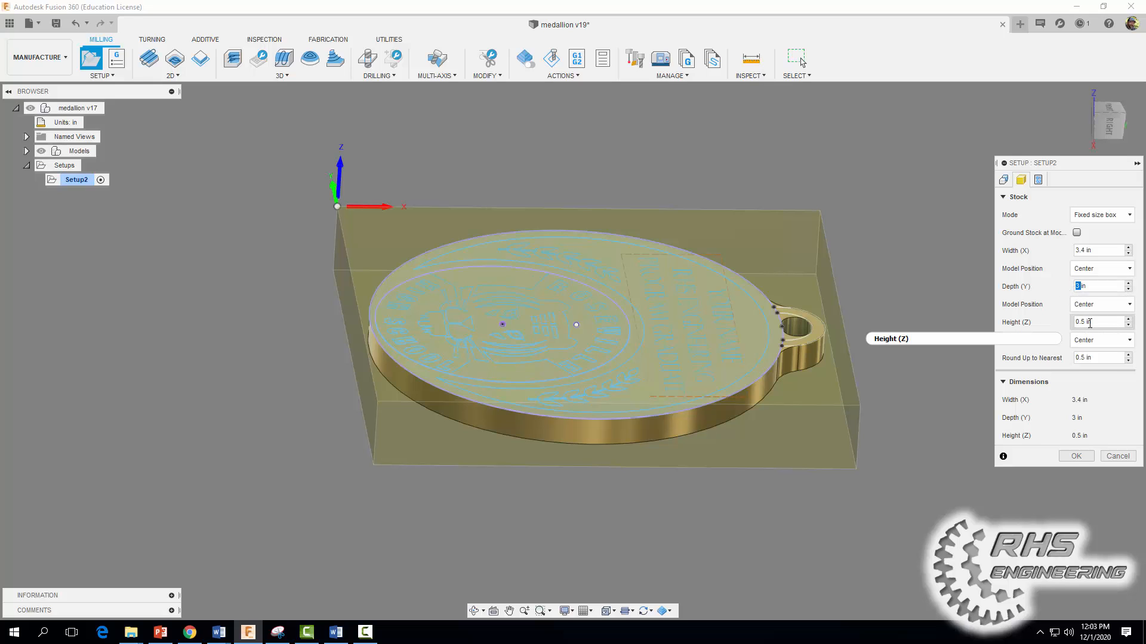
pyautogui.doubleClick(1076, 322)
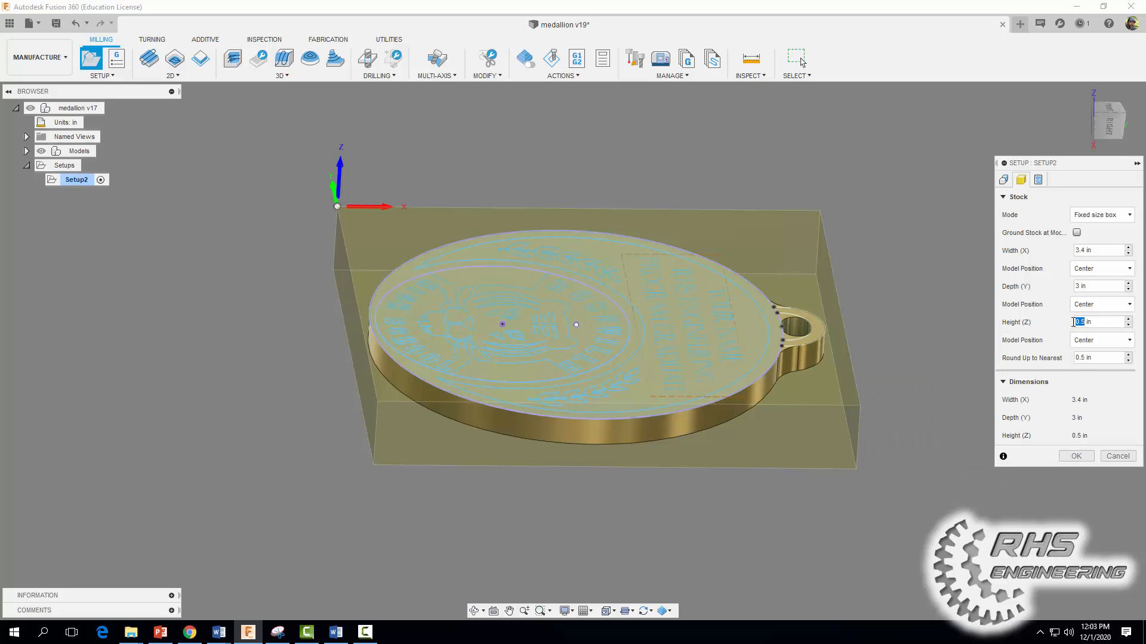
pyautogui.write('.375')
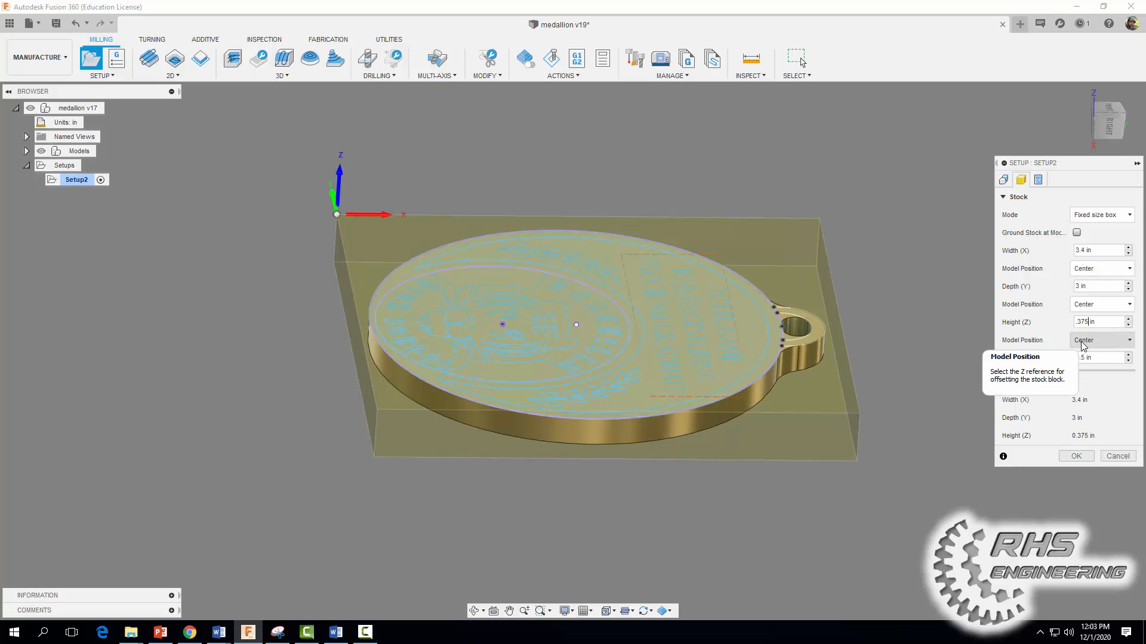
# Step: Position the model vertically by an offset of 0.02 in from the stock's top and accept the setup
pyautogui.click(1083, 341)
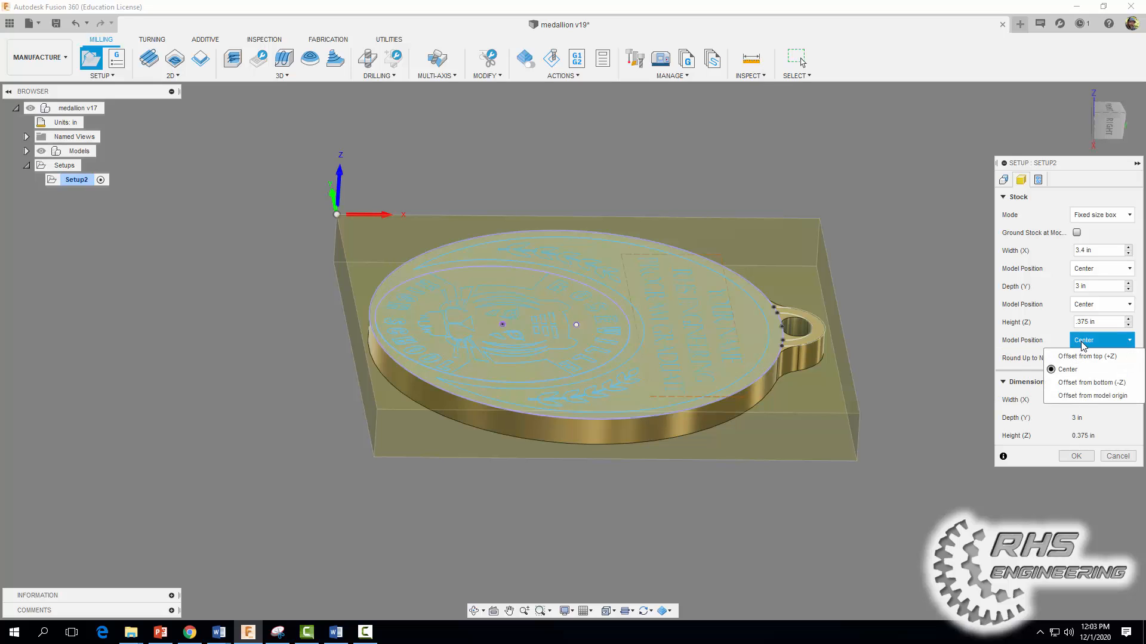
pyautogui.click(1082, 361)
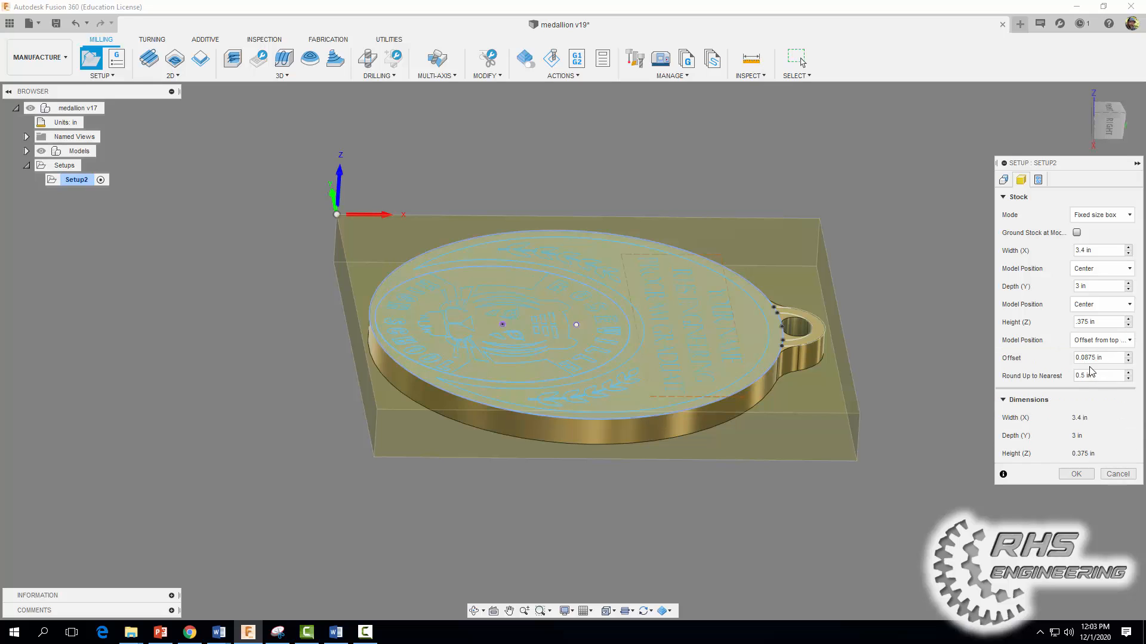
pyautogui.moveTo(1095, 359); pyautogui.dragTo(1070, 358)
pyautogui.write('.02')
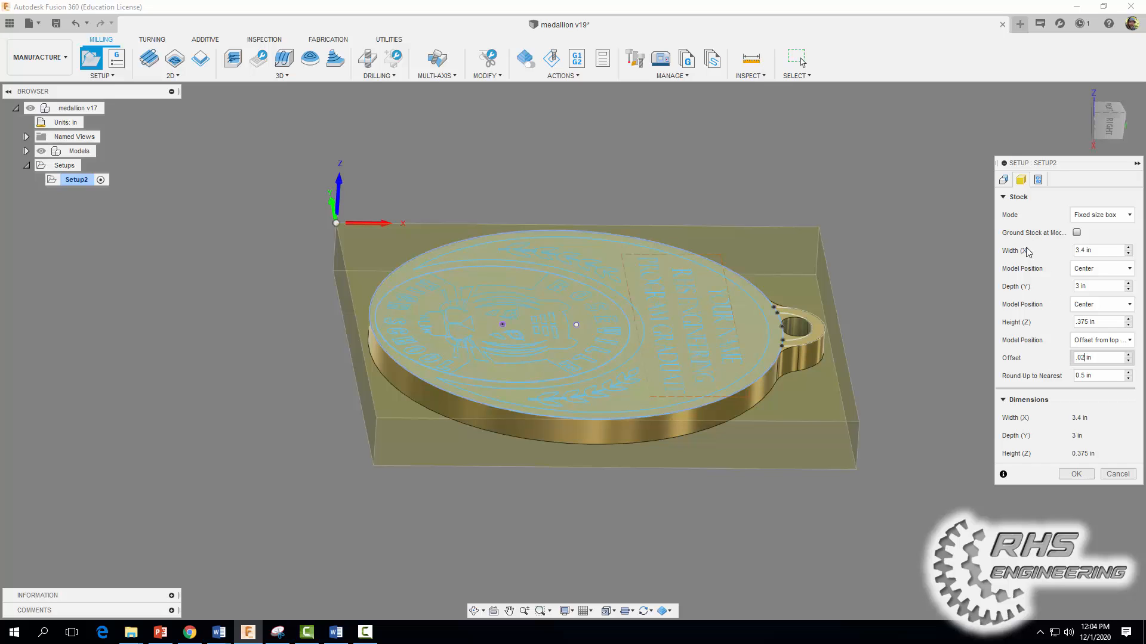
pyautogui.click(1076, 474)
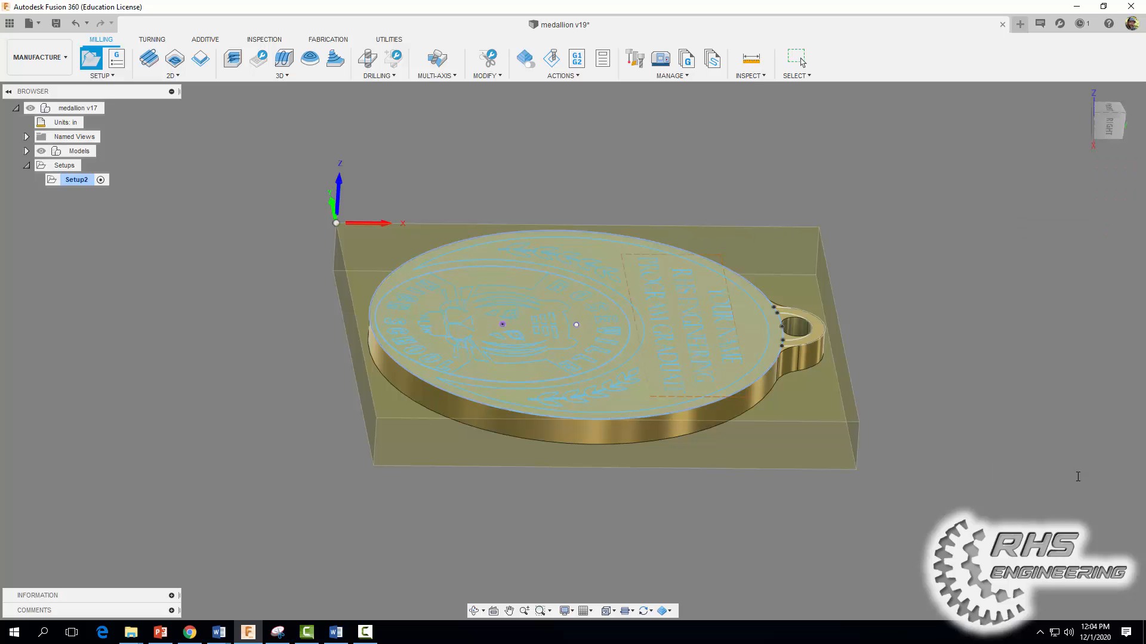
# Step: Rename the setup as Setup1 and save the design with the version description "User Saved"
pyautogui.doubleClick(83, 181)
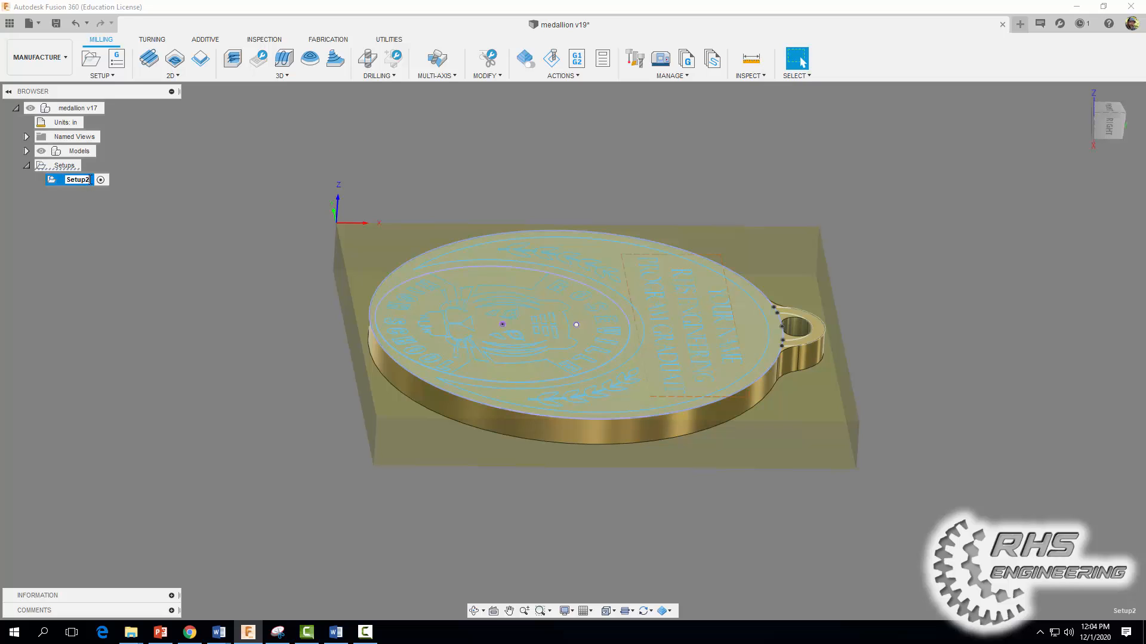
pyautogui.press('BackSpace')
pyautogui.write('1')
pyautogui.click(56, 24)
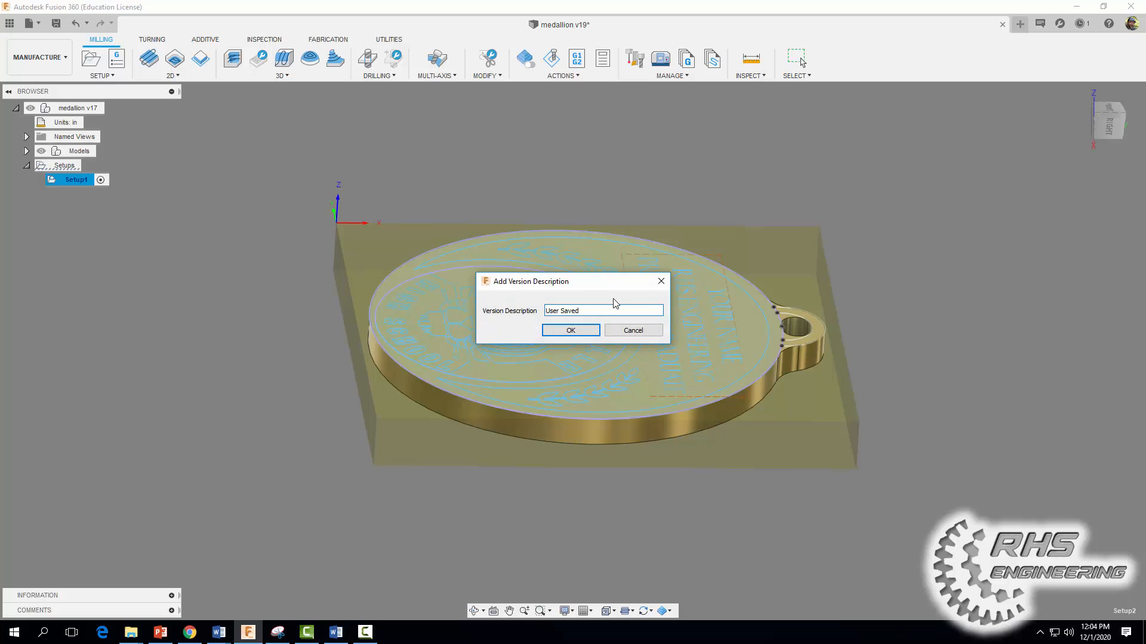
pyautogui.click(586, 330)
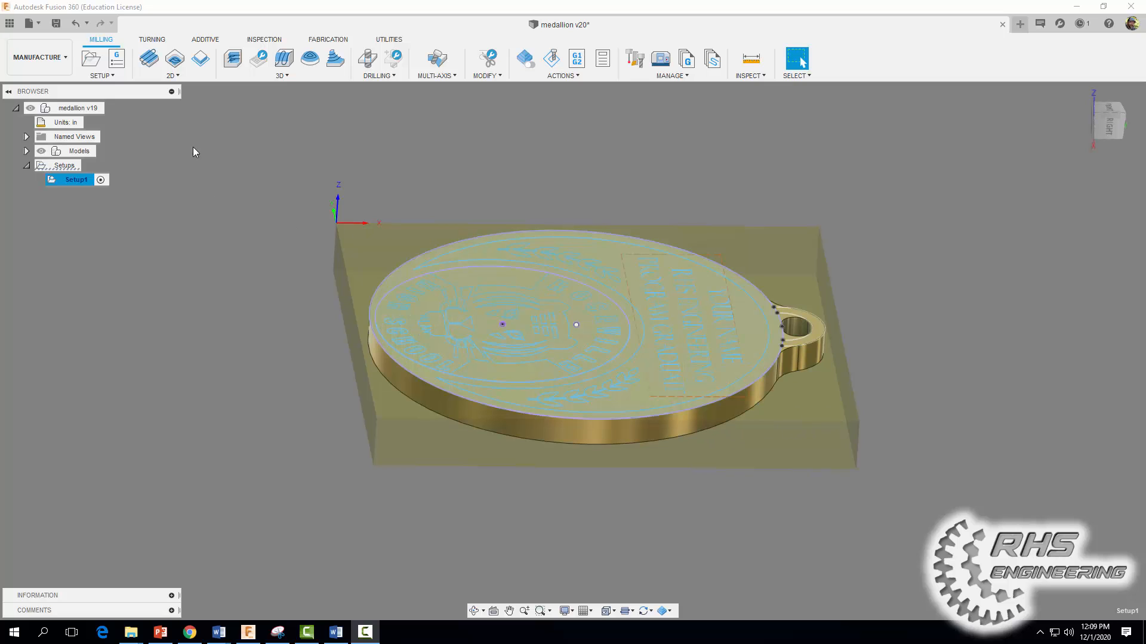
# Step: Start a 2D Face operation and open medallion_tool_library for its tool selection
pyautogui.click(173, 75)
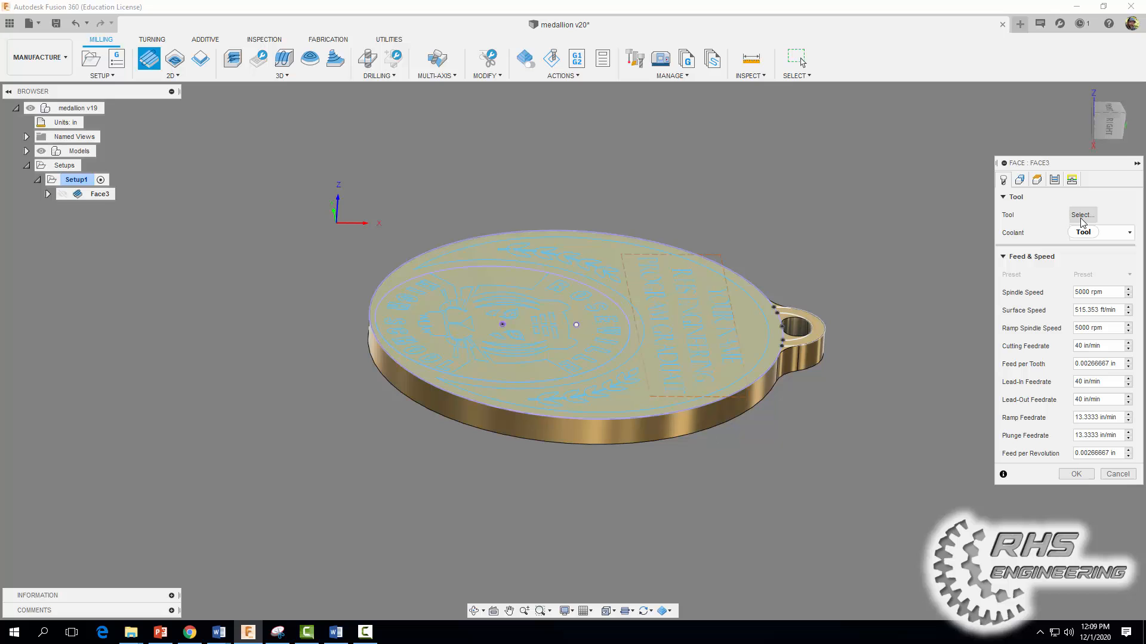
pyautogui.click(1082, 216)
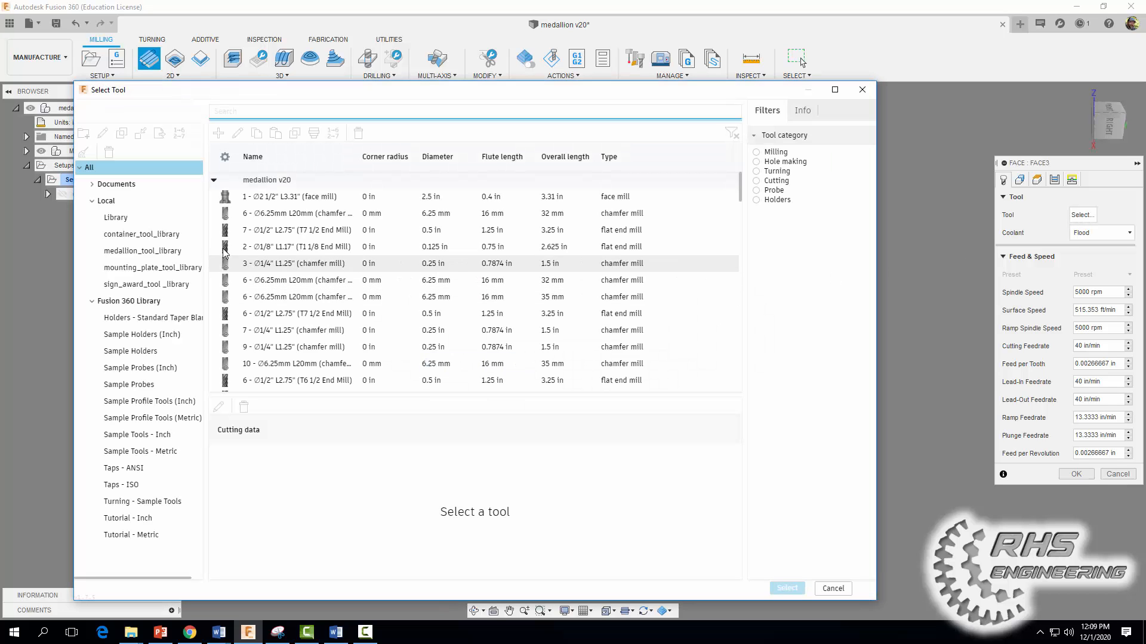
pyautogui.click(137, 252)
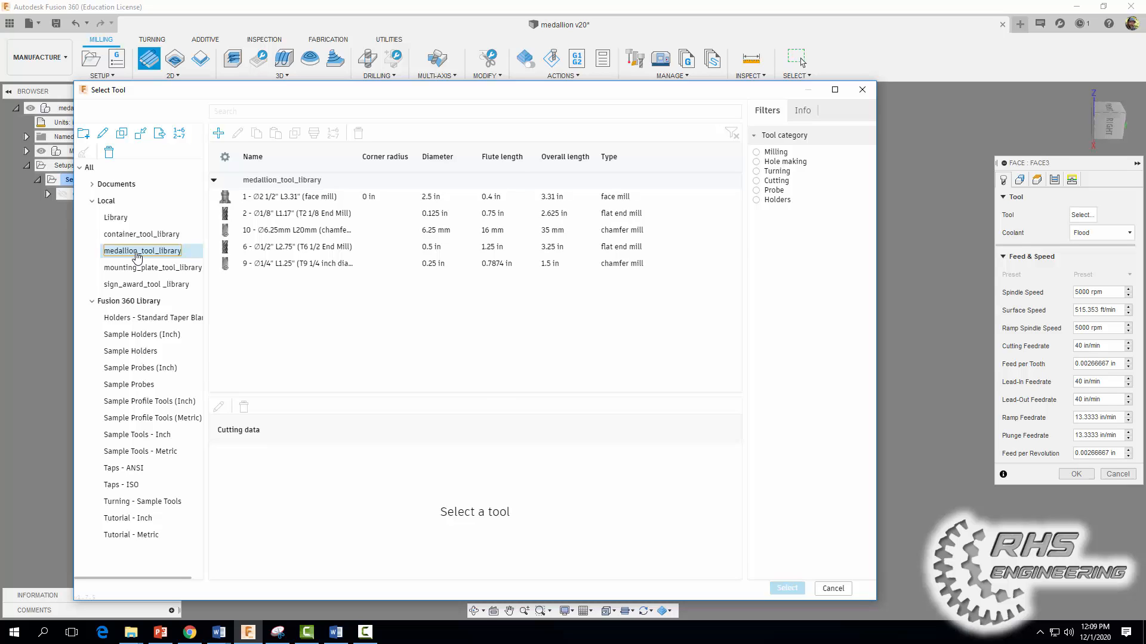
# Step: Check the library creation and import options available for the Local tool libraries
pyautogui.click(106, 201)
pyautogui.rightClick(109, 205)
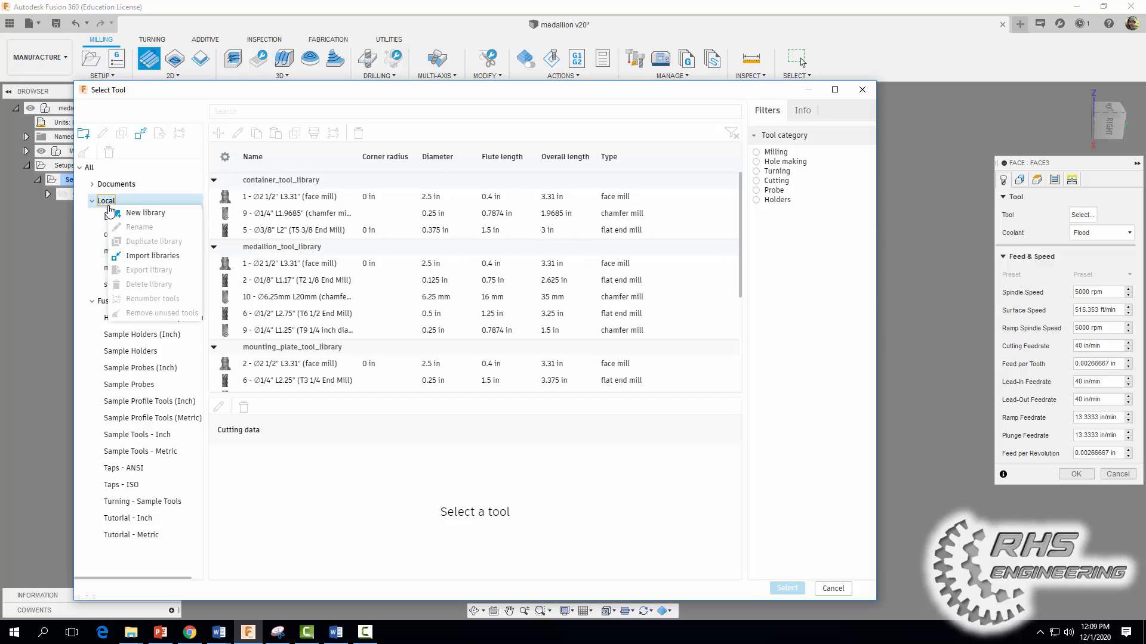
pyautogui.click(88, 259)
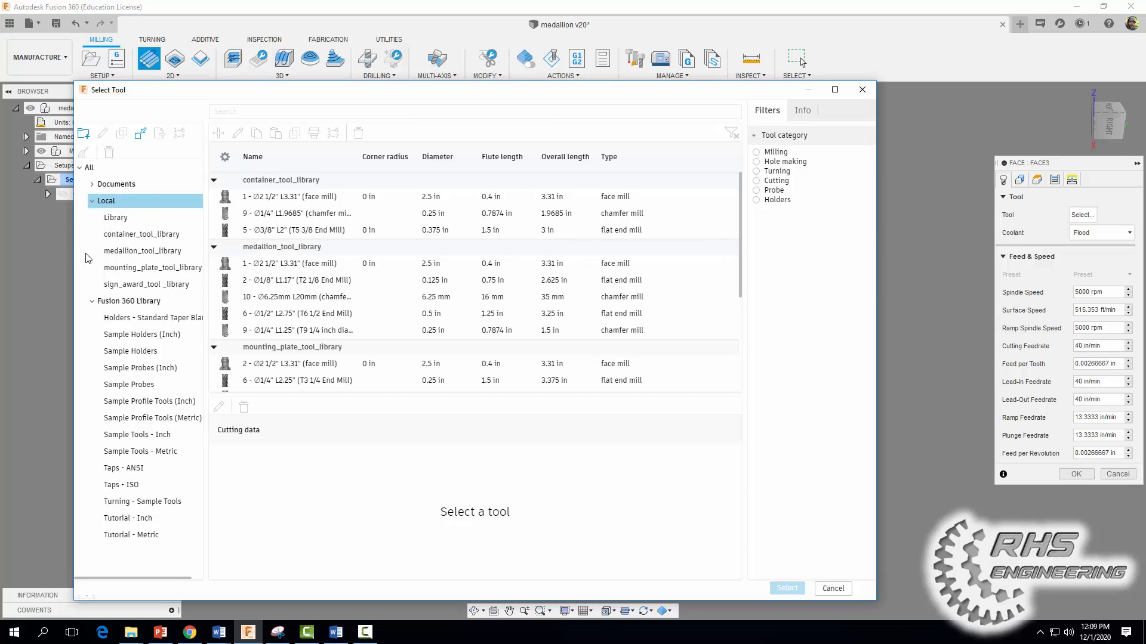
# Step: Choose the 2 1/2" face mill, tool 1, from medallion_tool_library for the facing operation
pyautogui.click(136, 252)
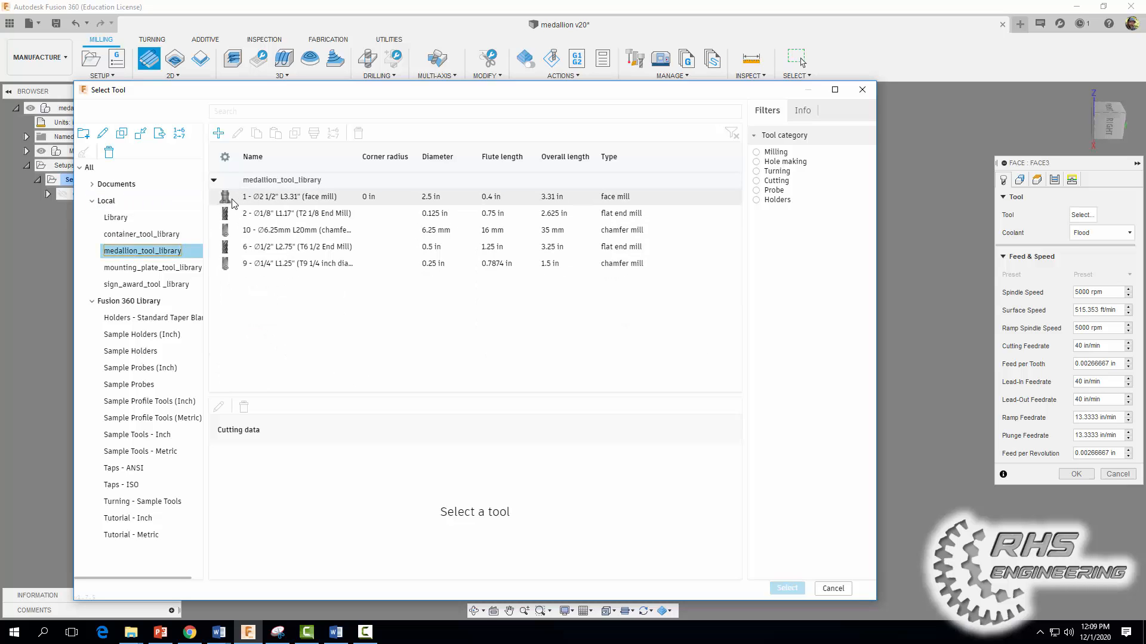
pyautogui.click(301, 198)
pyautogui.click(786, 589)
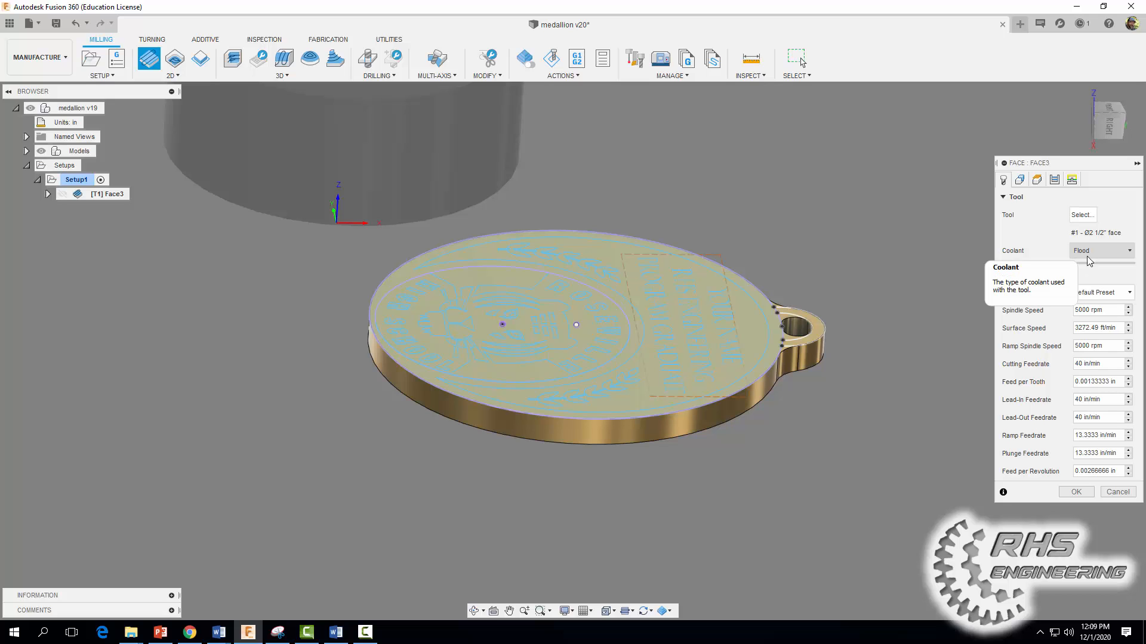
# Step: Set the facing operation's spindle speed and ramp spindle speed to 4000 rpm
pyautogui.click(1078, 310)
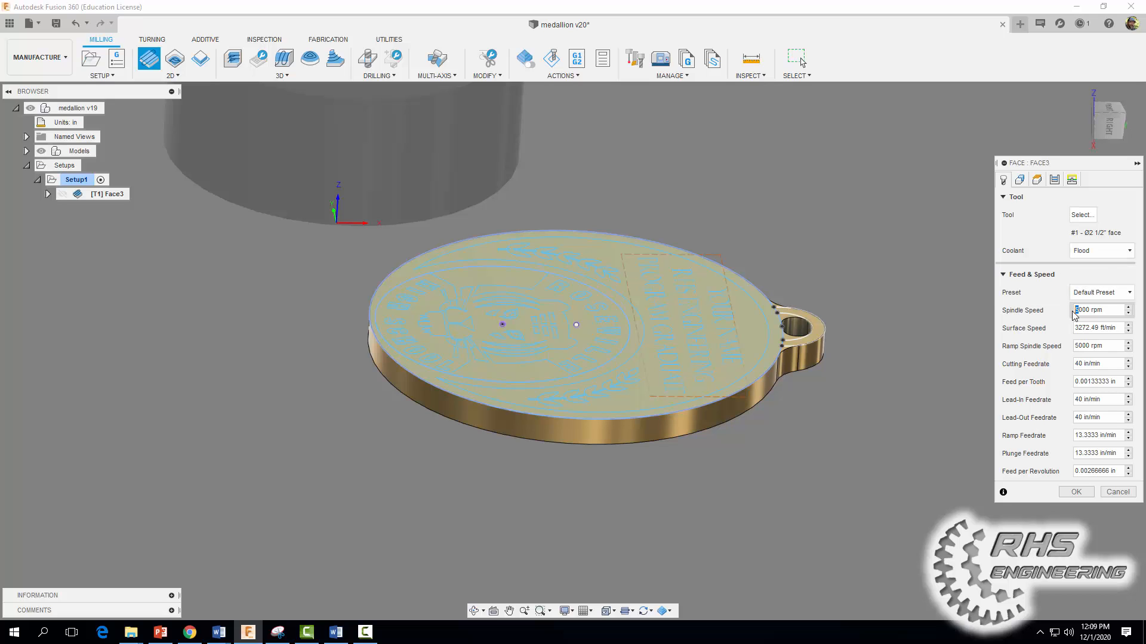
pyautogui.press('BackSpace')
pyautogui.write('4')
pyautogui.click(1078, 344)
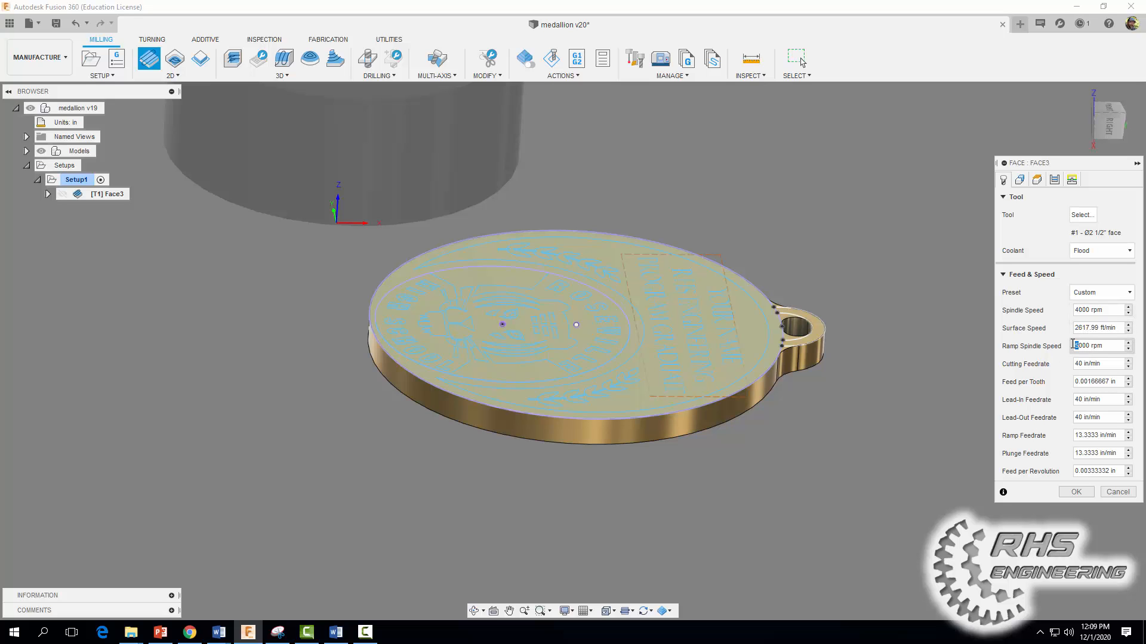
pyautogui.press('BackSpace')
pyautogui.write('4')
# Step: Set the facing operation's cutting, lead-in and lead-out feedrates to 20 in/min and its ramp and plunge feedrates to 10 in/min
pyautogui.doubleClick(1077, 363)
pyautogui.write('20')
pyautogui.press('Tab')
pyautogui.press('Tab')
pyautogui.write('20')
pyautogui.press('Tab')
pyautogui.write('2')
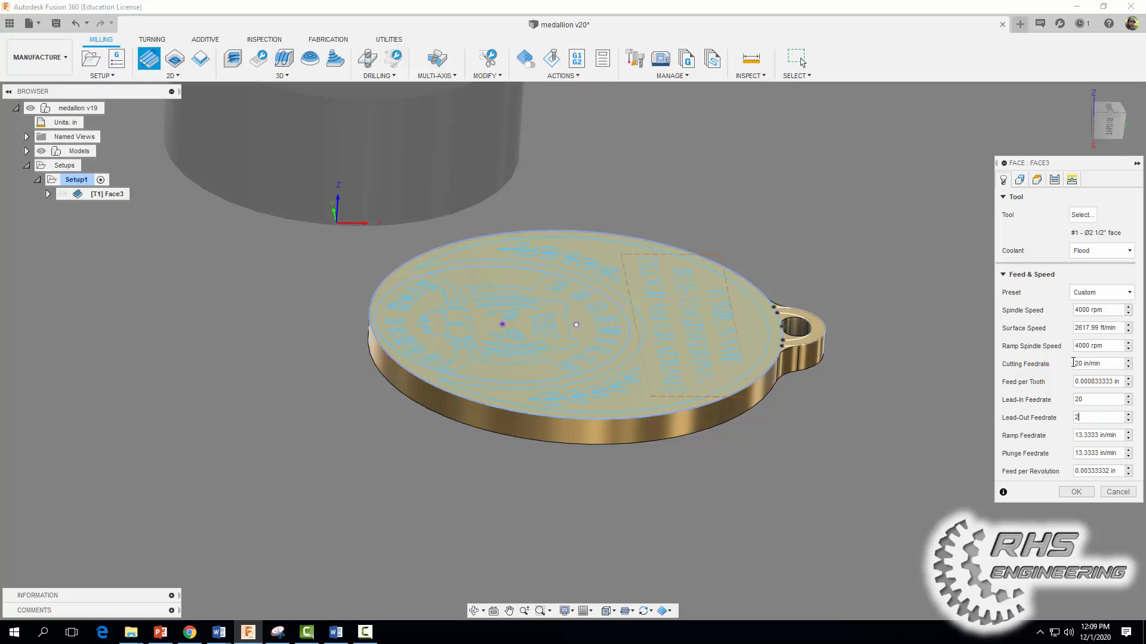
pyautogui.write('0')
pyautogui.press('Tab')
pyautogui.write('10')
pyautogui.press('Tab')
pyautogui.write('10')
# Step: Use the medallion's outer top edge as the stock contour and accept the facing with a 1 in pass extension and 0.5 in stock offset
pyautogui.click(1019, 180)
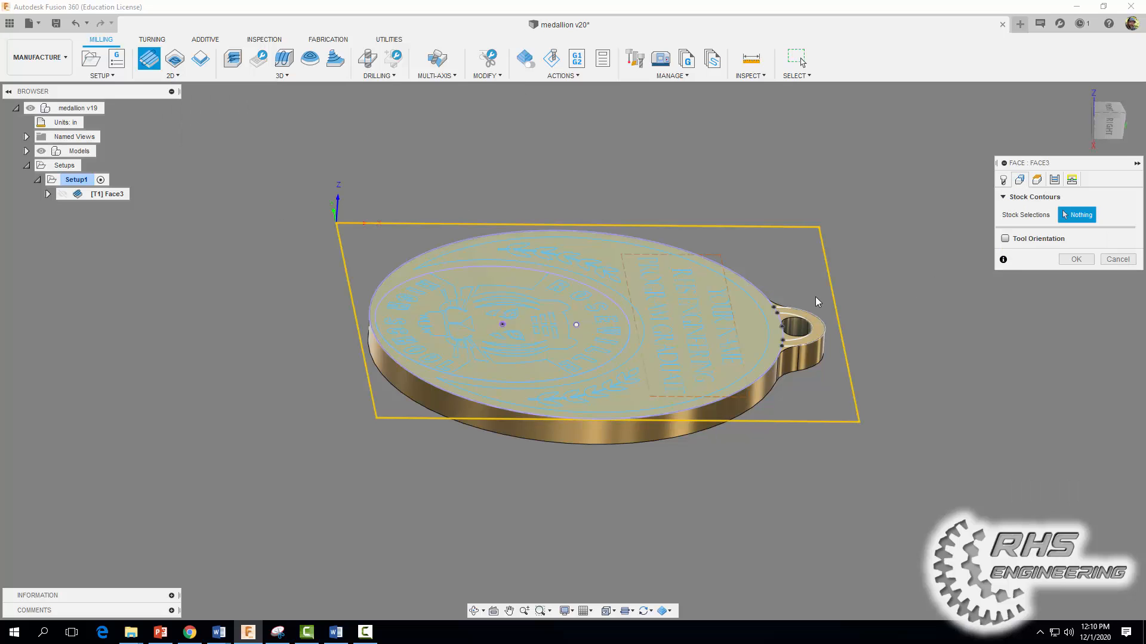
pyautogui.click(782, 302)
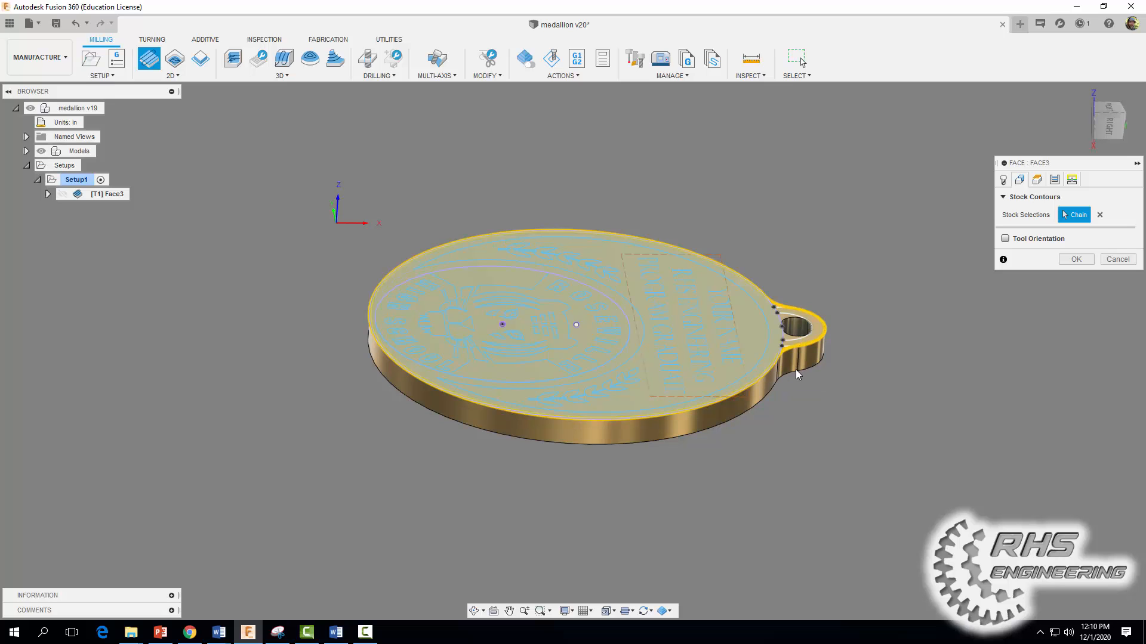
pyautogui.click(1053, 183)
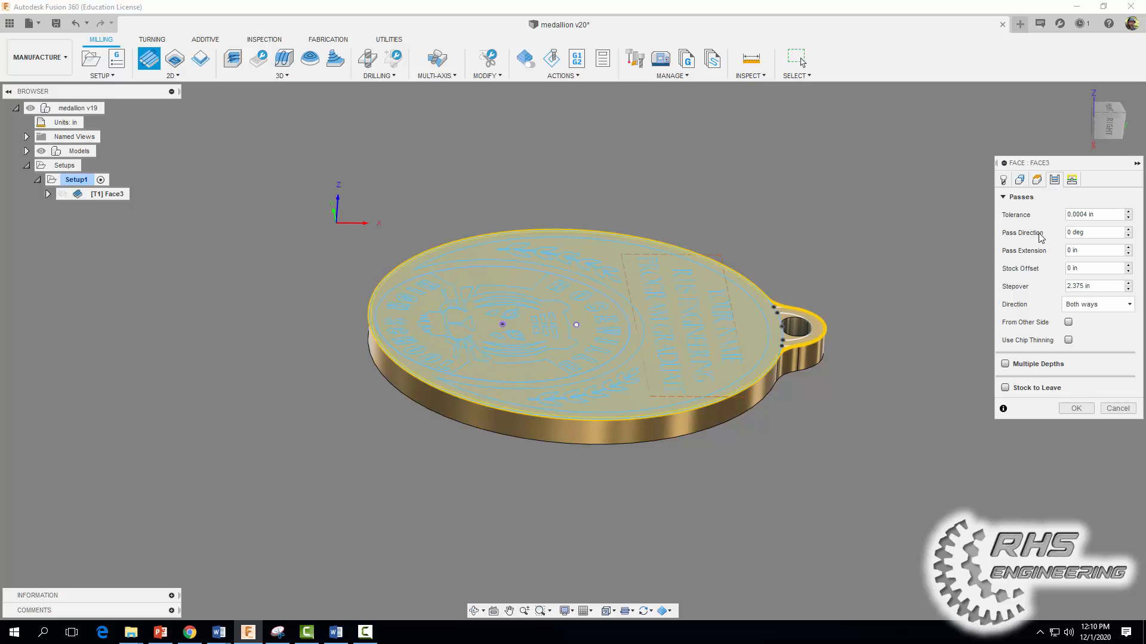
pyautogui.doubleClick(1070, 251)
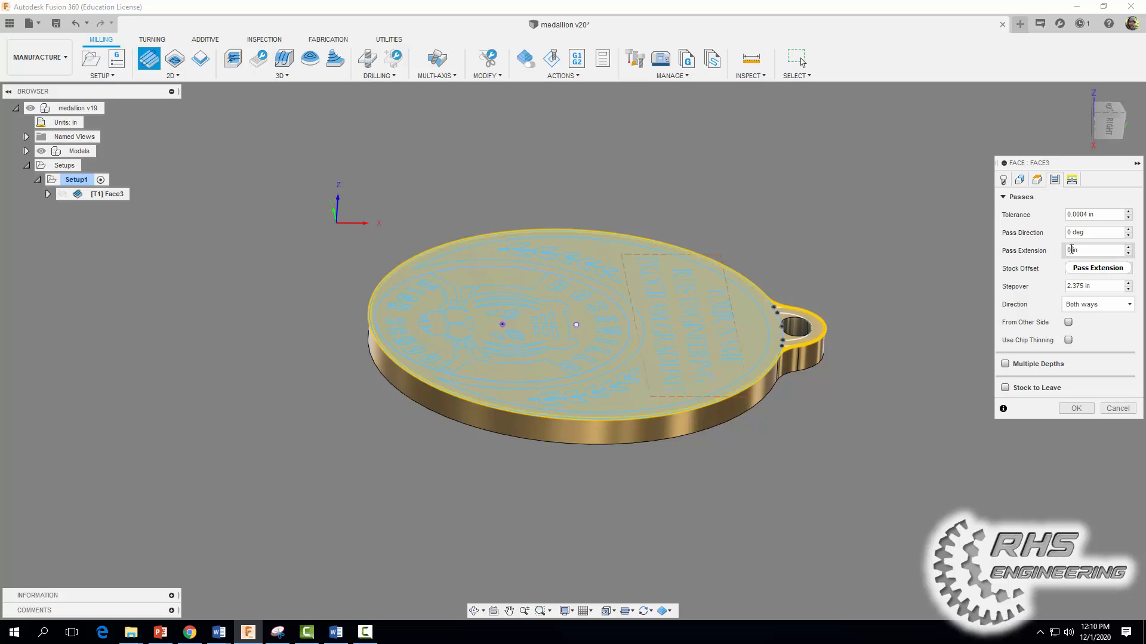
pyautogui.write('1')
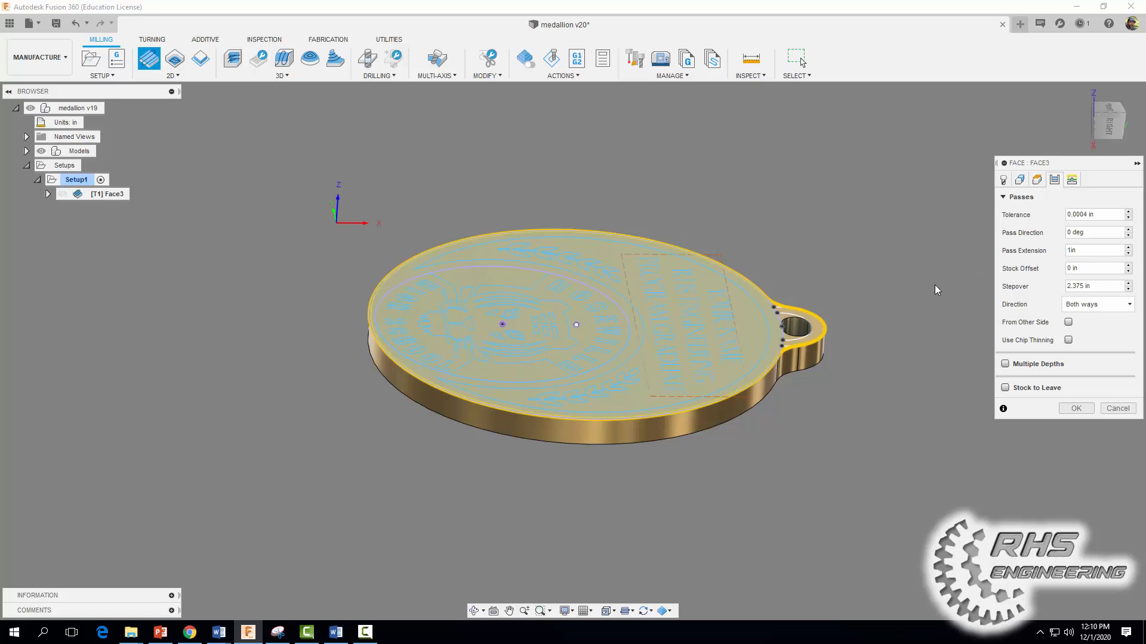
pyautogui.doubleClick(1069, 268)
pyautogui.write('.5')
pyautogui.click(1076, 409)
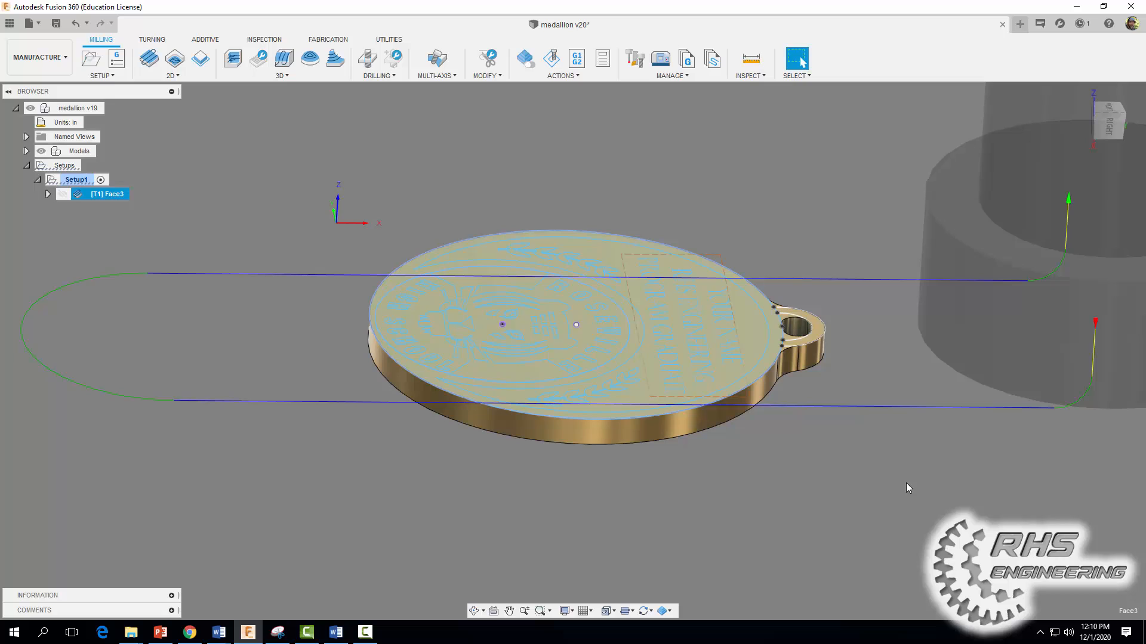
# Step: Start a 2D Trace operation with the 6.25 mm chamfer mill, tool 10, from medallion_tool_library
pyautogui.press('F10')
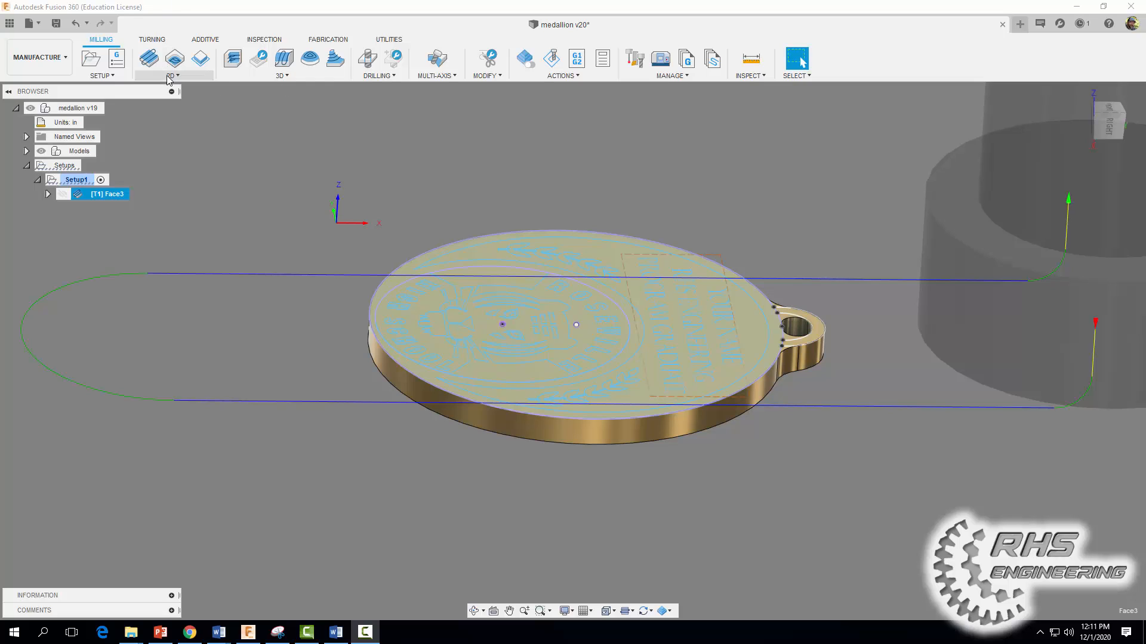
pyautogui.keyDown('shift'); pyautogui.moveTo(378, 147); pyautogui.dragTo(493, 230, button='middle'); pyautogui.keyUp('shift')
pyautogui.keyDown('shift'); pyautogui.moveTo(829, 330); pyautogui.dragTo(734, 322, button='middle'); pyautogui.keyUp('shift')
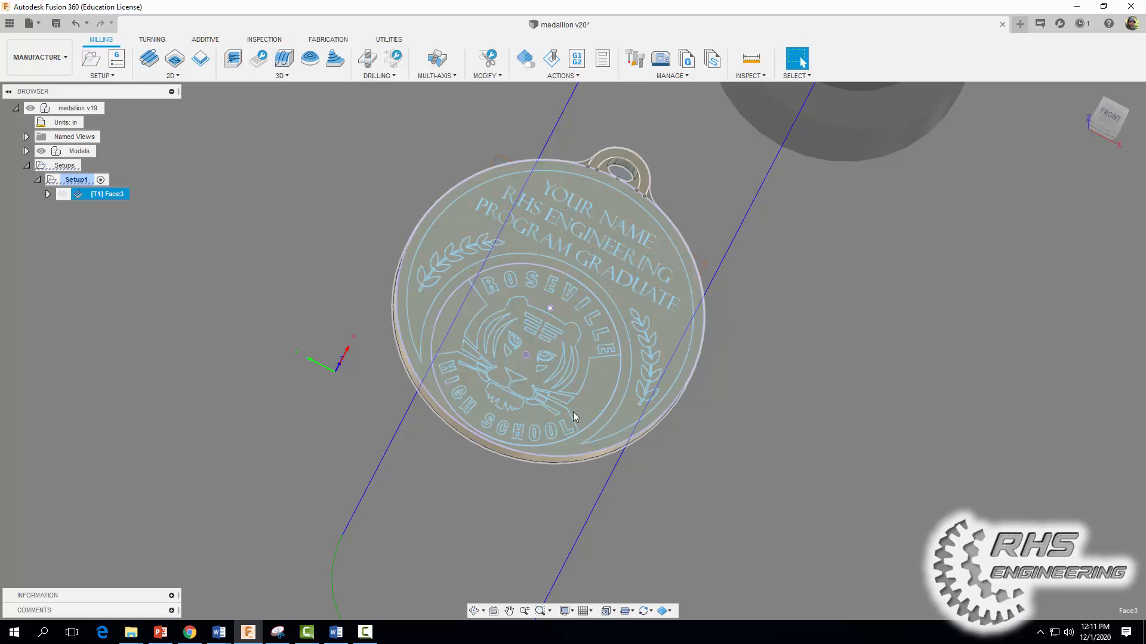
pyautogui.click(172, 76)
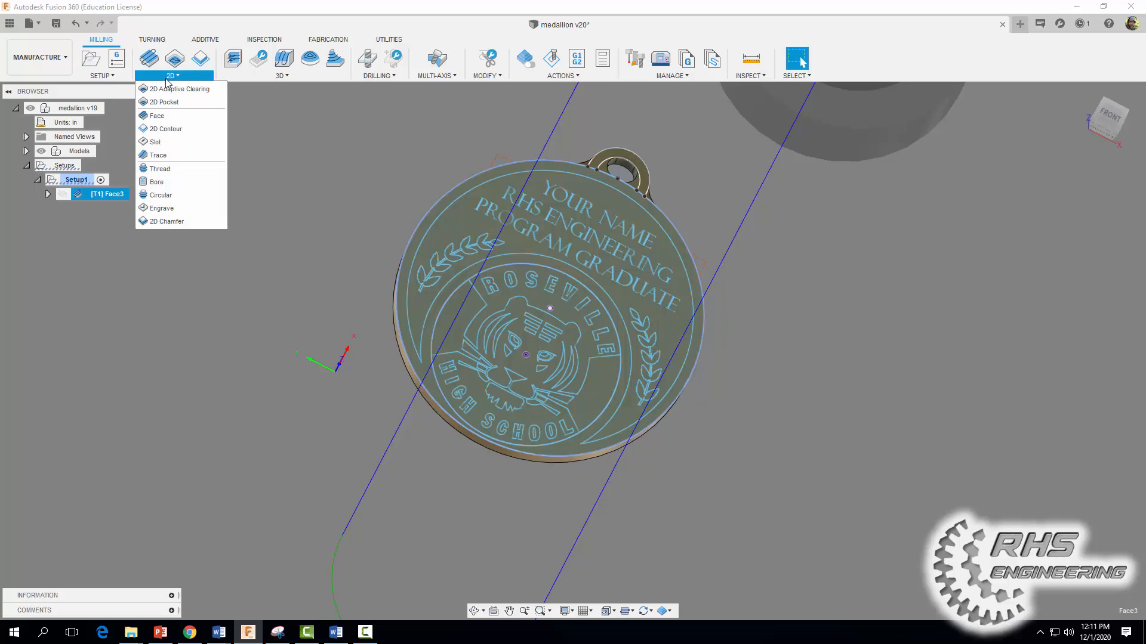
pyautogui.click(158, 155)
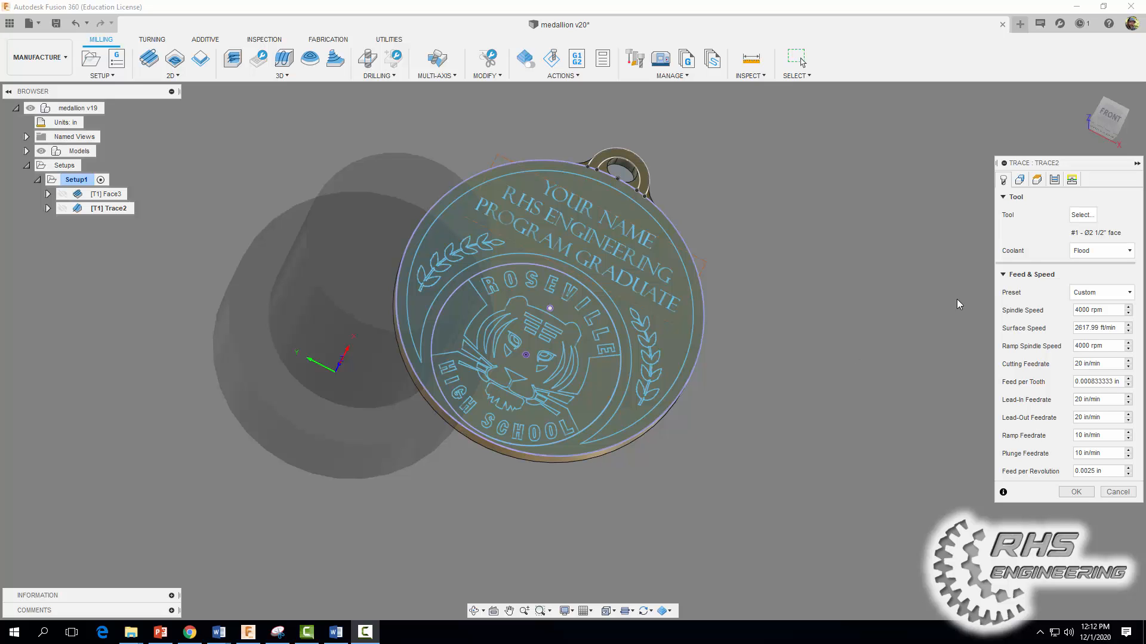
pyautogui.click(1092, 216)
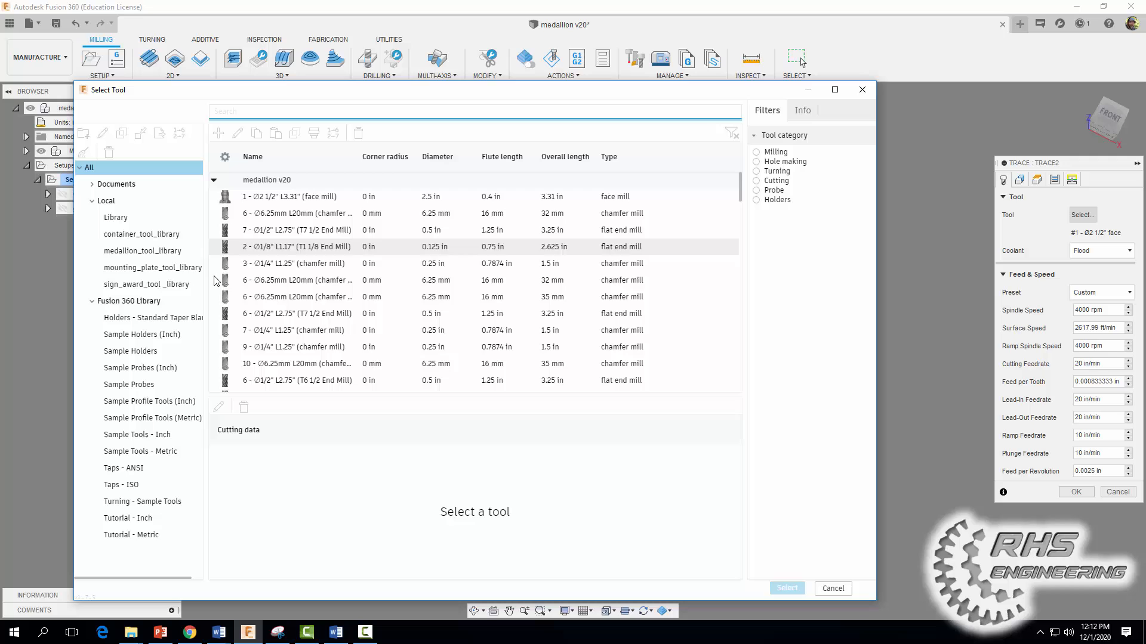
pyautogui.click(131, 252)
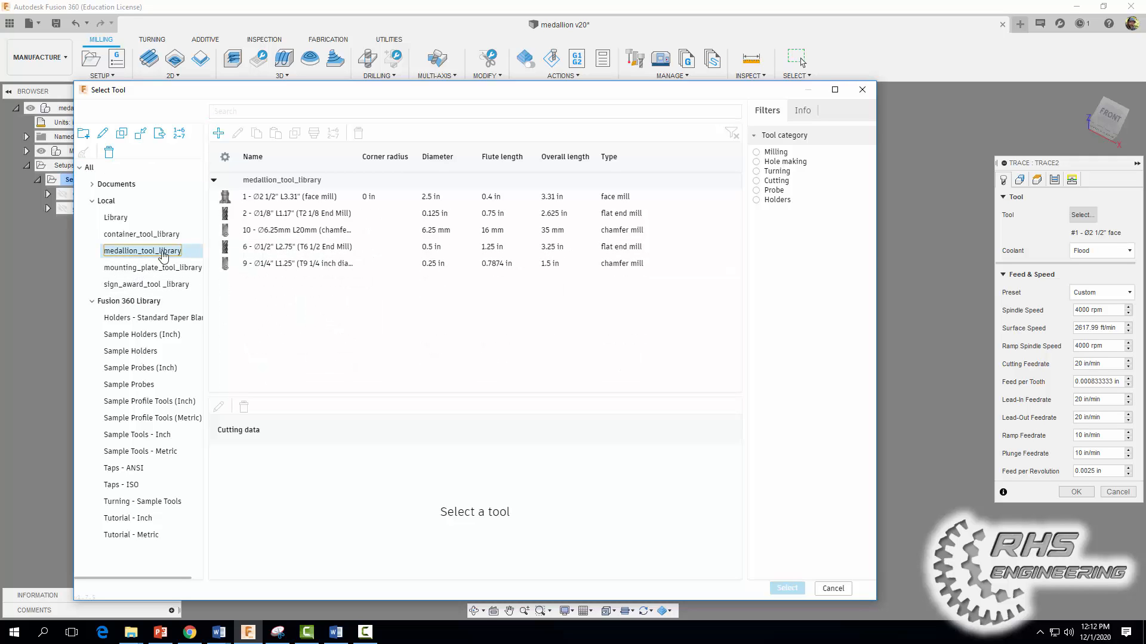
pyautogui.click(259, 231)
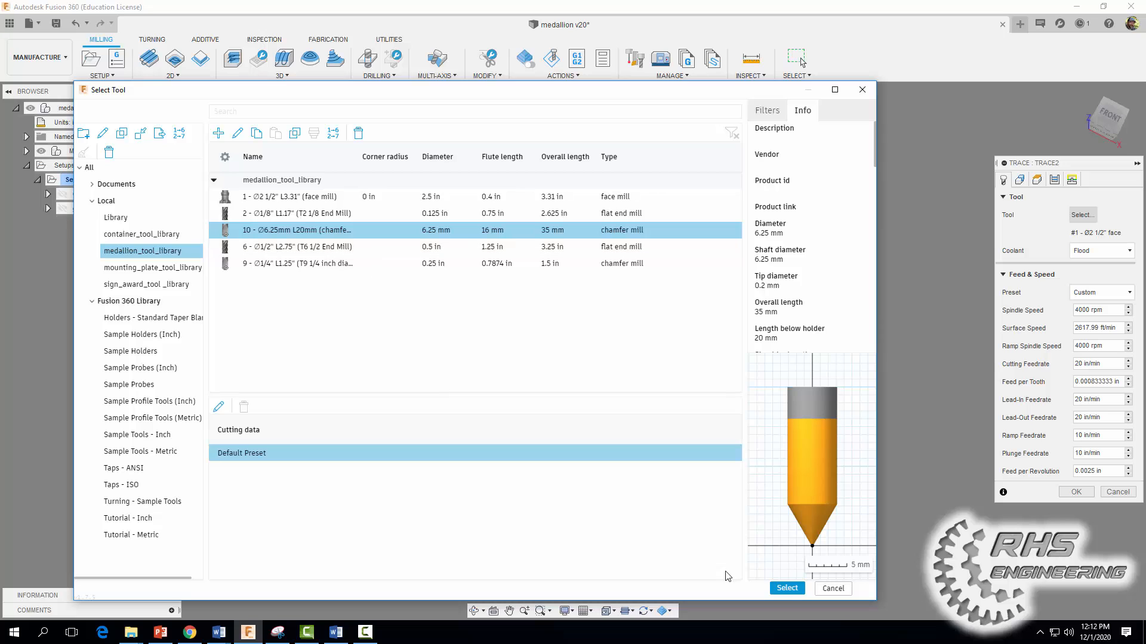
pyautogui.click(787, 589)
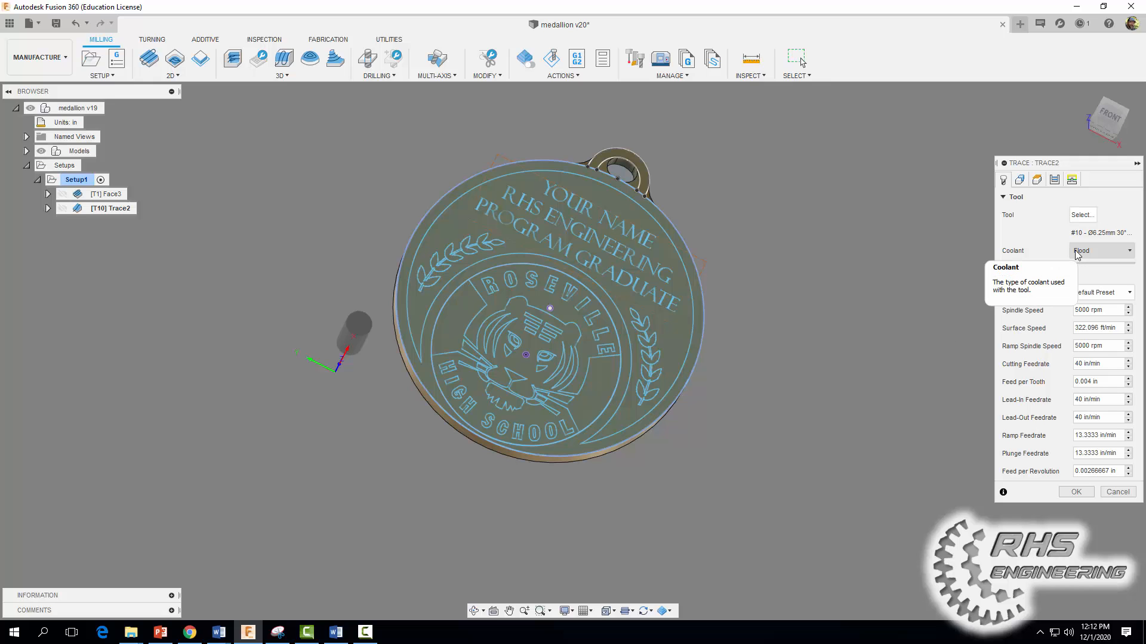
# Step: Set the trace operation's spindle speed to 3000 rpm and its cutting feedrate to 20 in/min
pyautogui.click(1080, 309)
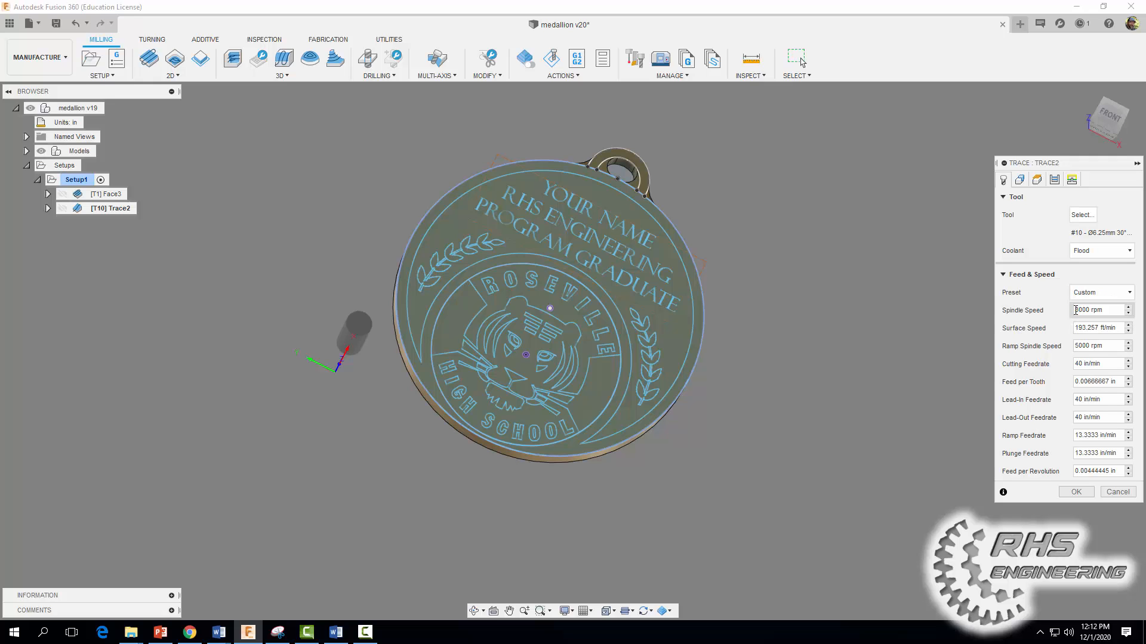
pyautogui.click(1076, 364)
pyautogui.write('2')
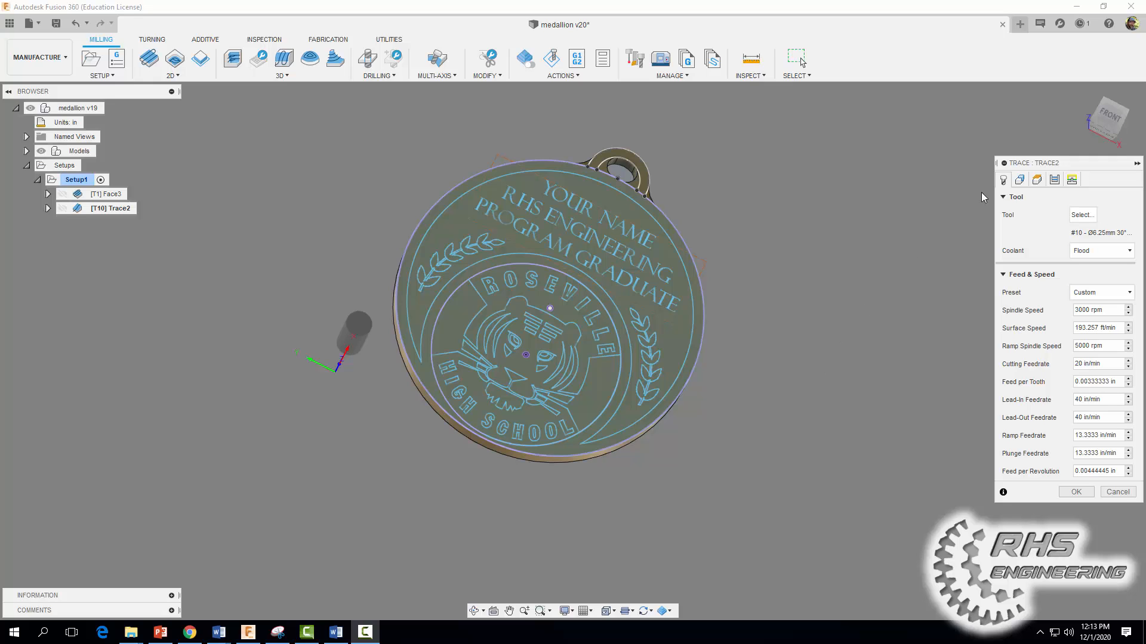
# Step: Select the three-line graduate text, the crescent outline and both laurel branches as the trace curves
pyautogui.click(1020, 181)
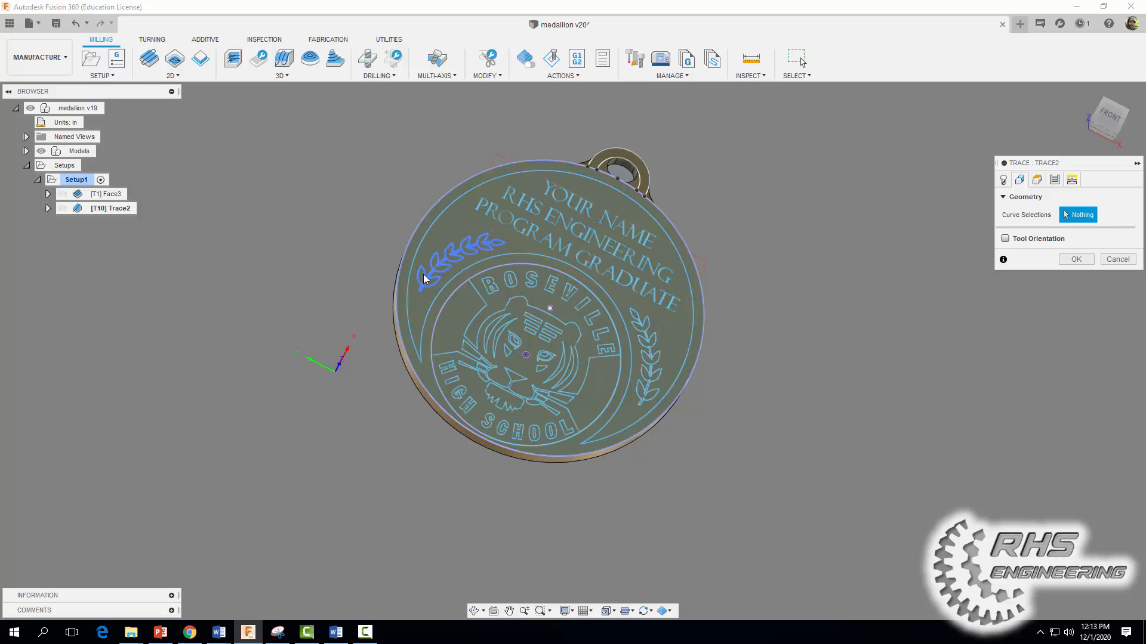
pyautogui.click(560, 223)
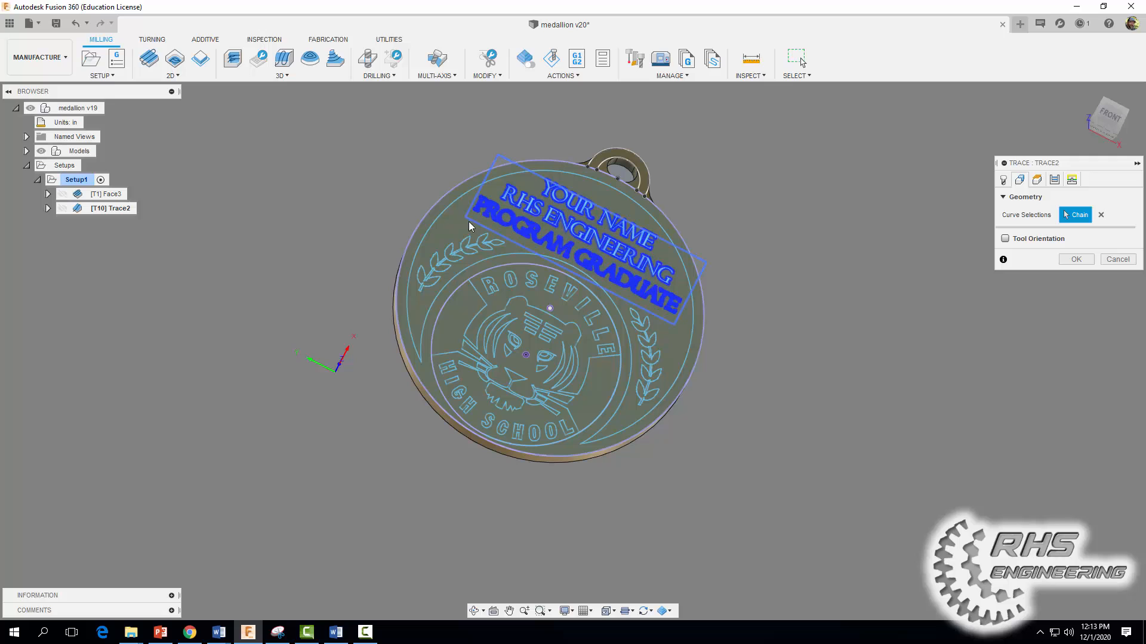
pyautogui.click(432, 222)
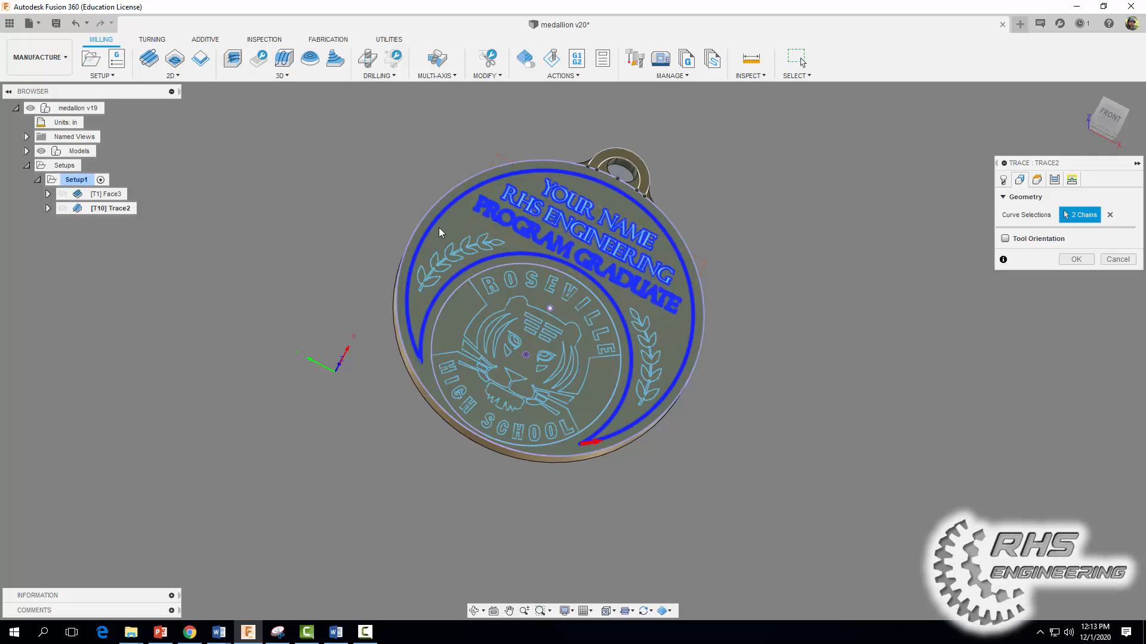
pyautogui.click(457, 259)
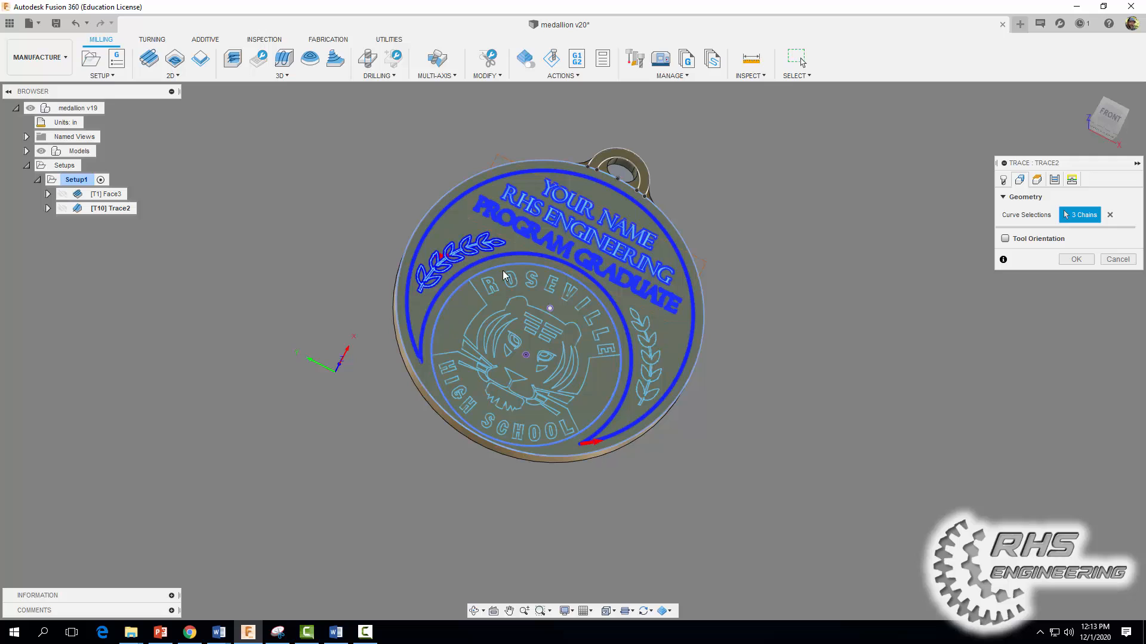
pyautogui.click(661, 349)
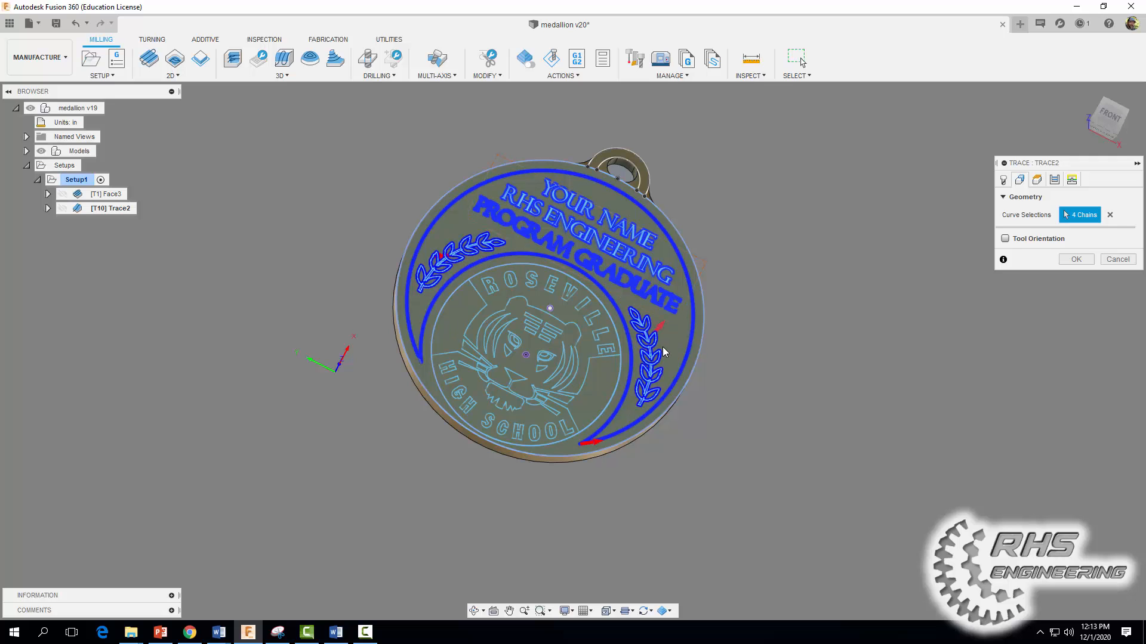
# Step: Add the outer and inner outlines of the letters R and O in ROSEVILLE to the trace curves
pyautogui.scroll(3, 750, 363)
pyautogui.moveTo(740, 394)
pyautogui.keyDown('shift'); pyautogui.mouseDown(button='middle')
pyautogui.moveTo(818, 376)
pyautogui.moveTo(821, 414)
pyautogui.moveTo(781, 421)
pyautogui.moveTo(772, 435)
pyautogui.moveTo(772, 493)
pyautogui.moveTo(800, 378)
pyautogui.mouseUp(button='middle'); pyautogui.keyUp('shift')
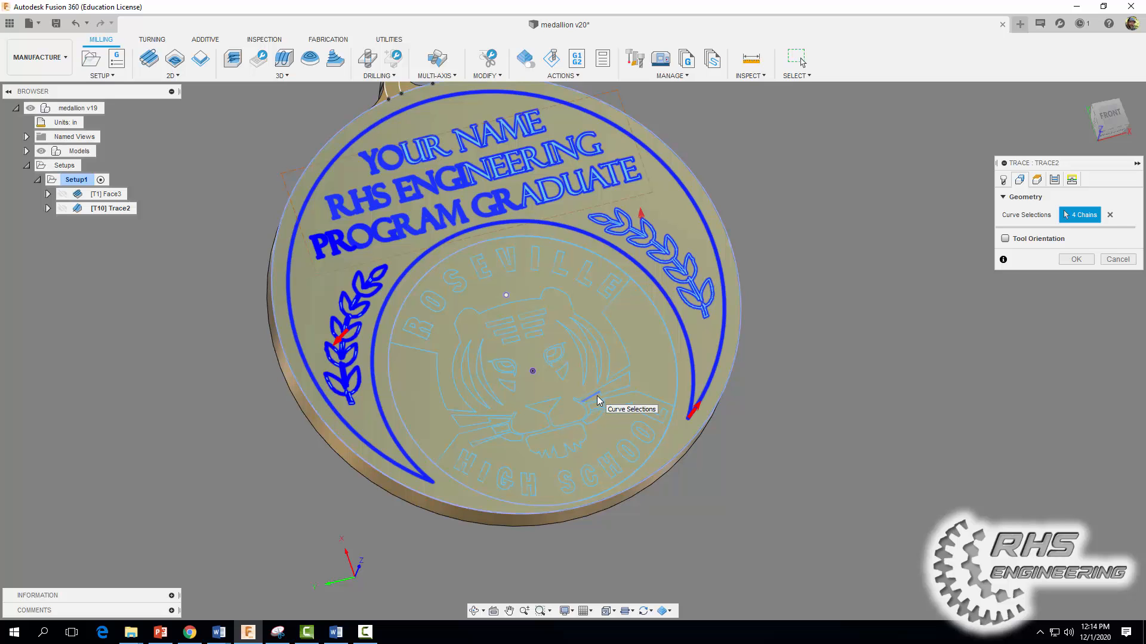
pyautogui.scroll(2, 428, 340)
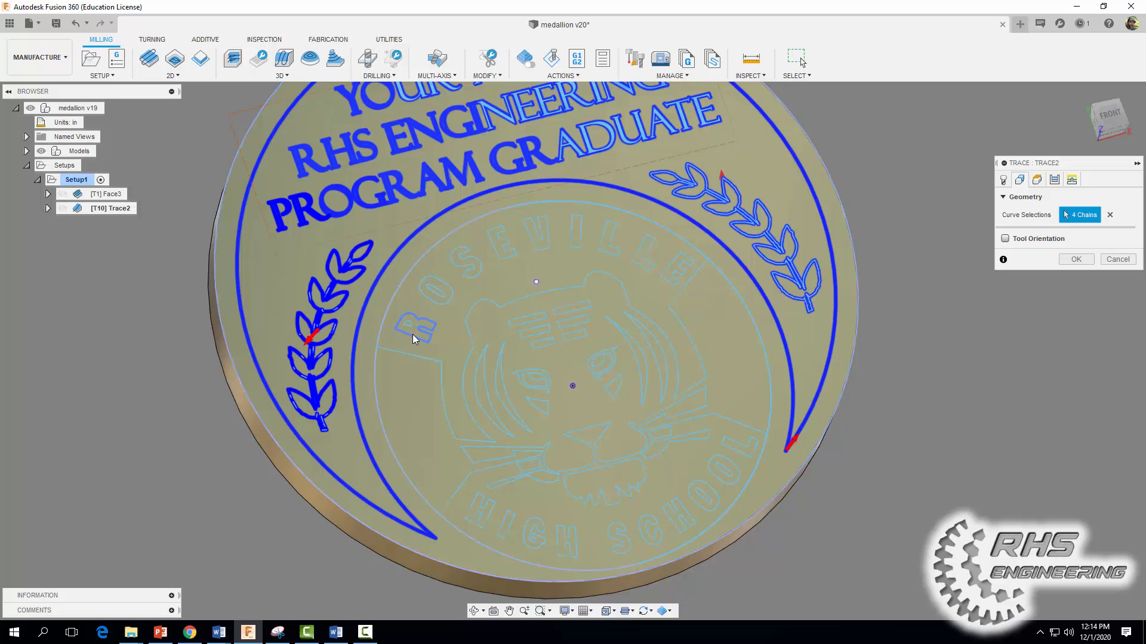
pyautogui.click(410, 330)
pyautogui.scroll(2, 410, 330)
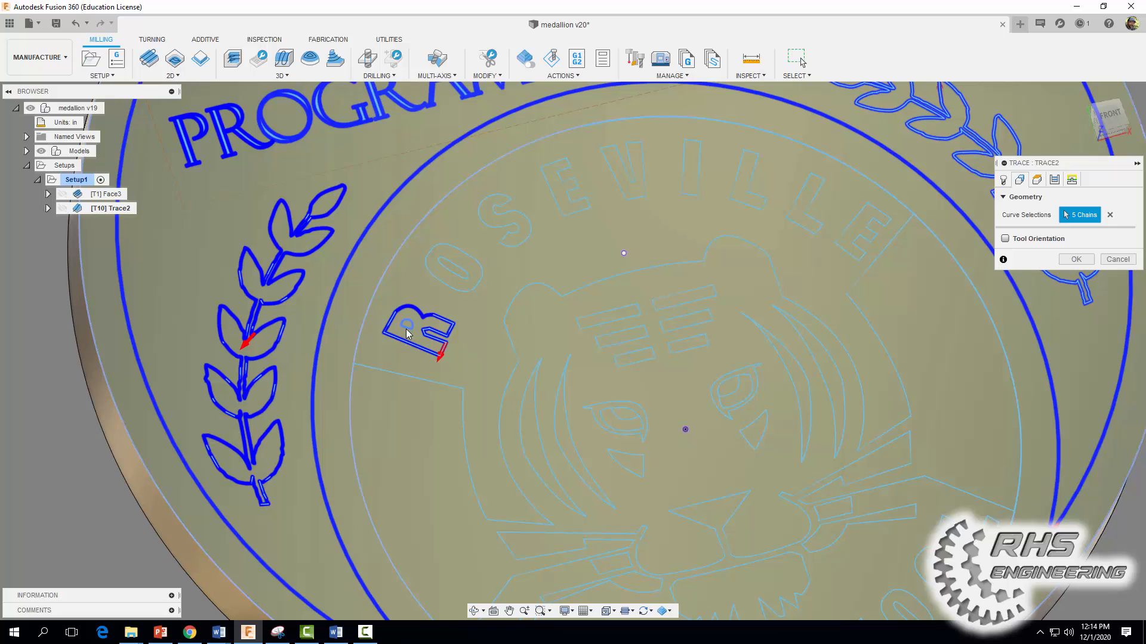
pyautogui.click(407, 326)
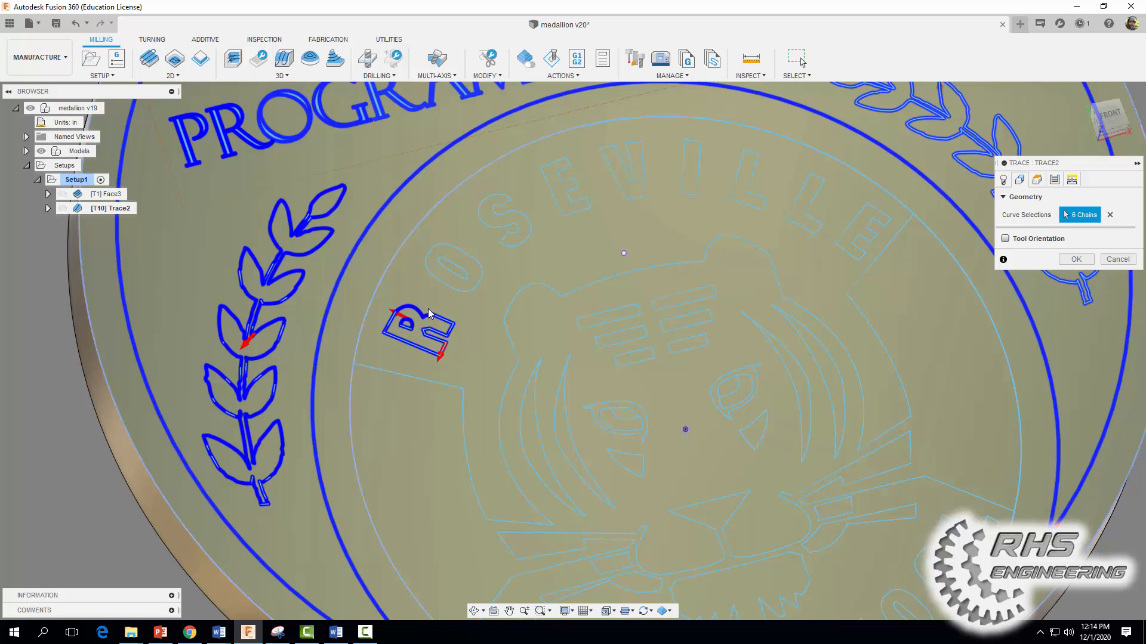
pyautogui.click(451, 276)
pyautogui.click(453, 274)
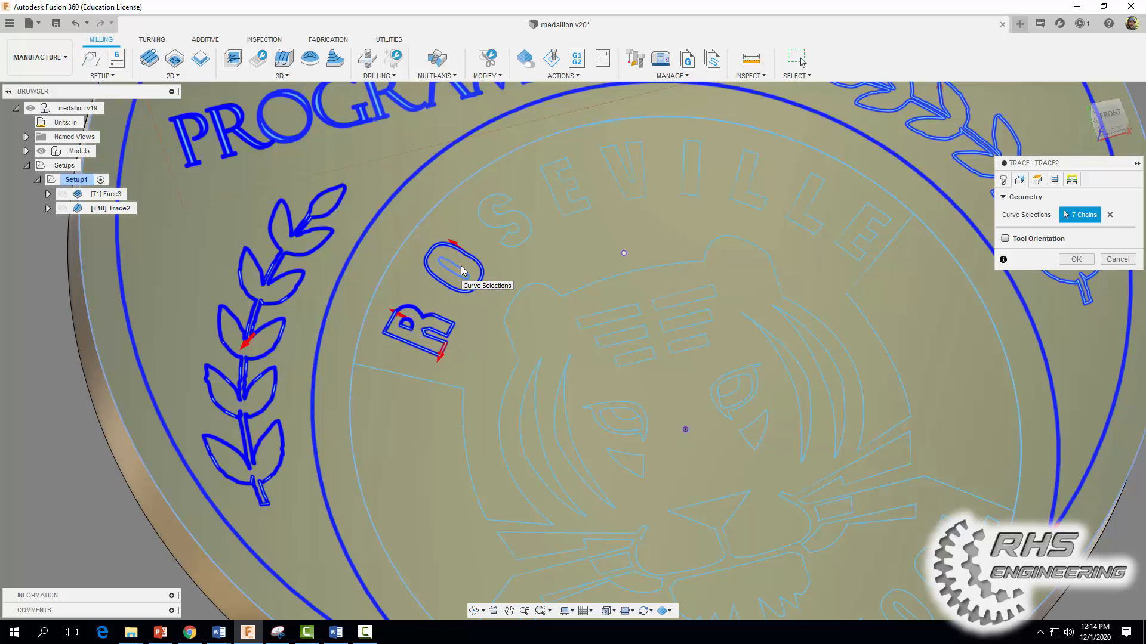
# Step: Add the remaining letters S, E, V, I, L, L and E of ROSEVILLE to the trace curves
pyautogui.click(489, 224)
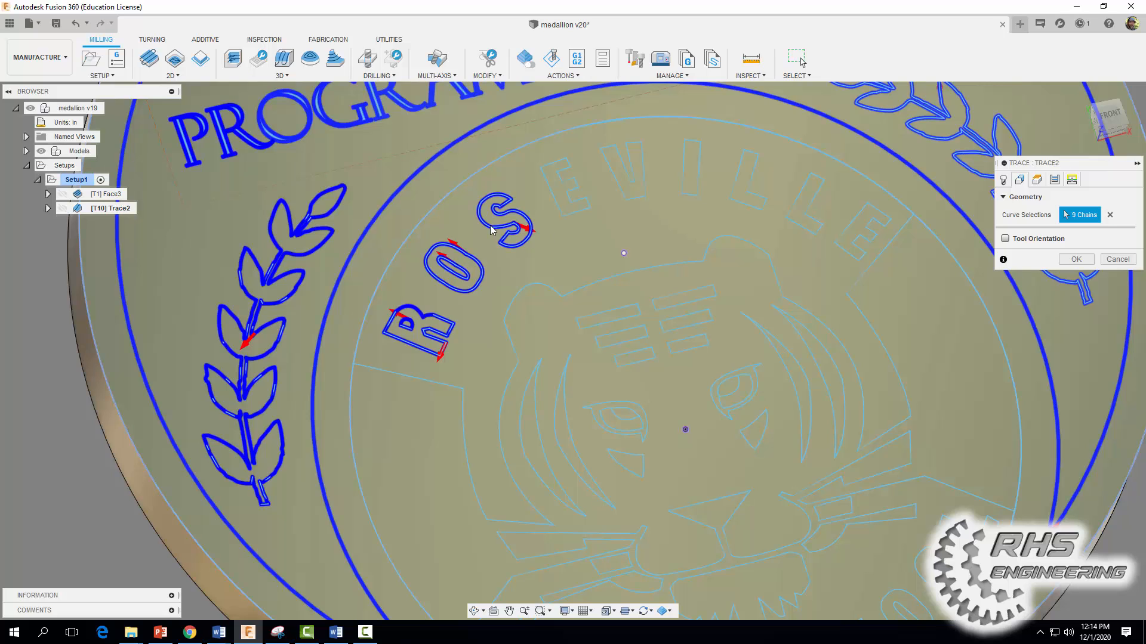
pyautogui.click(572, 183)
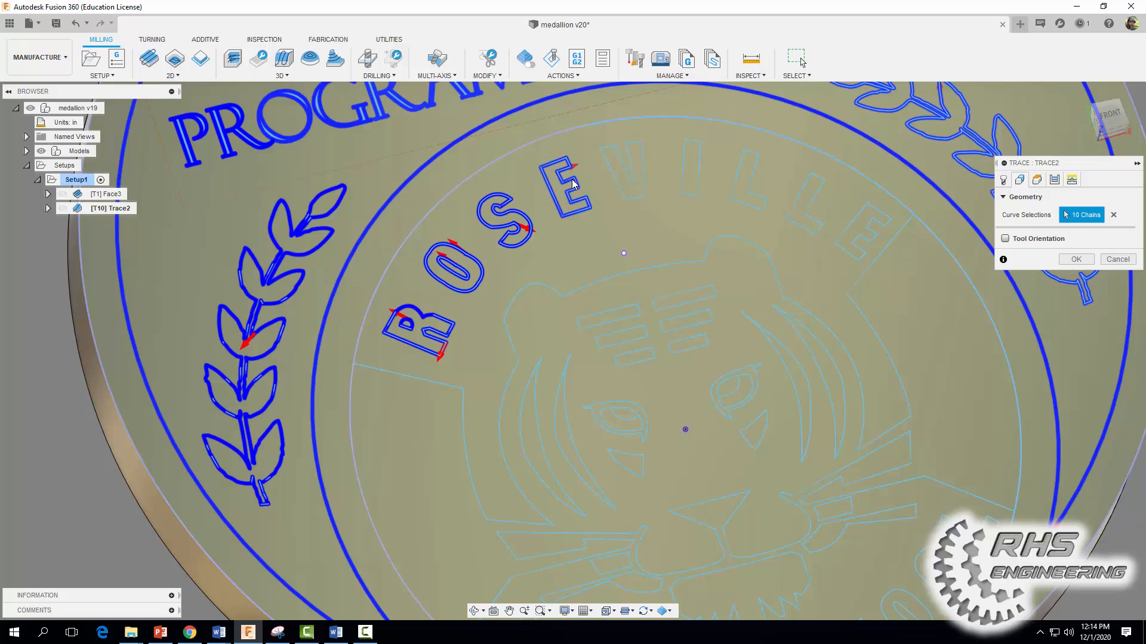
pyautogui.click(612, 170)
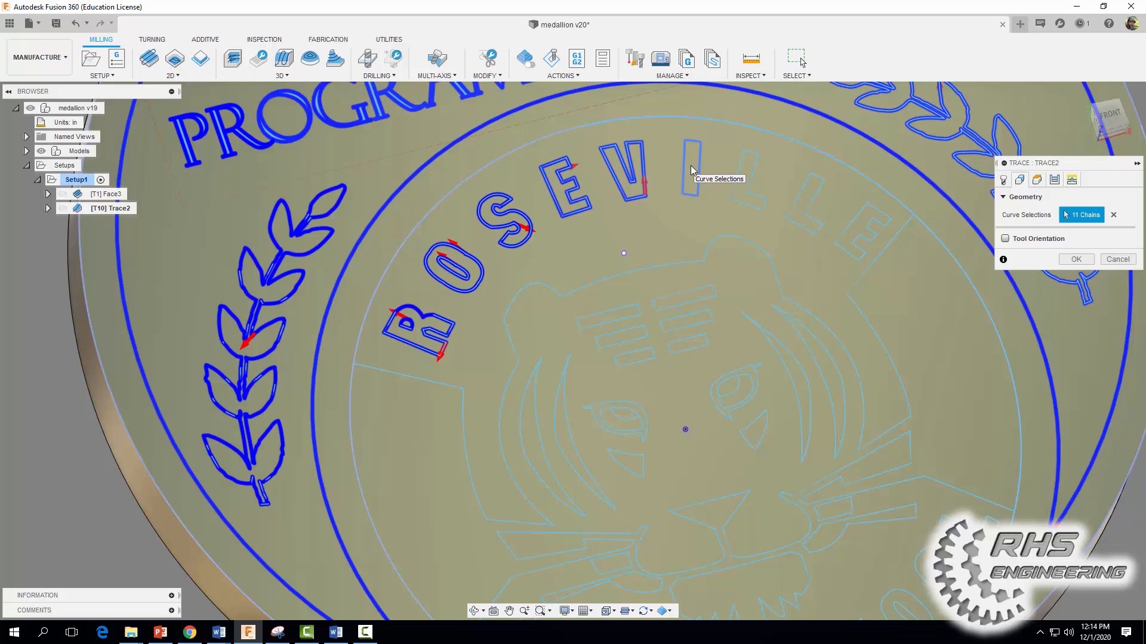
pyautogui.click(735, 169)
pyautogui.click(781, 187)
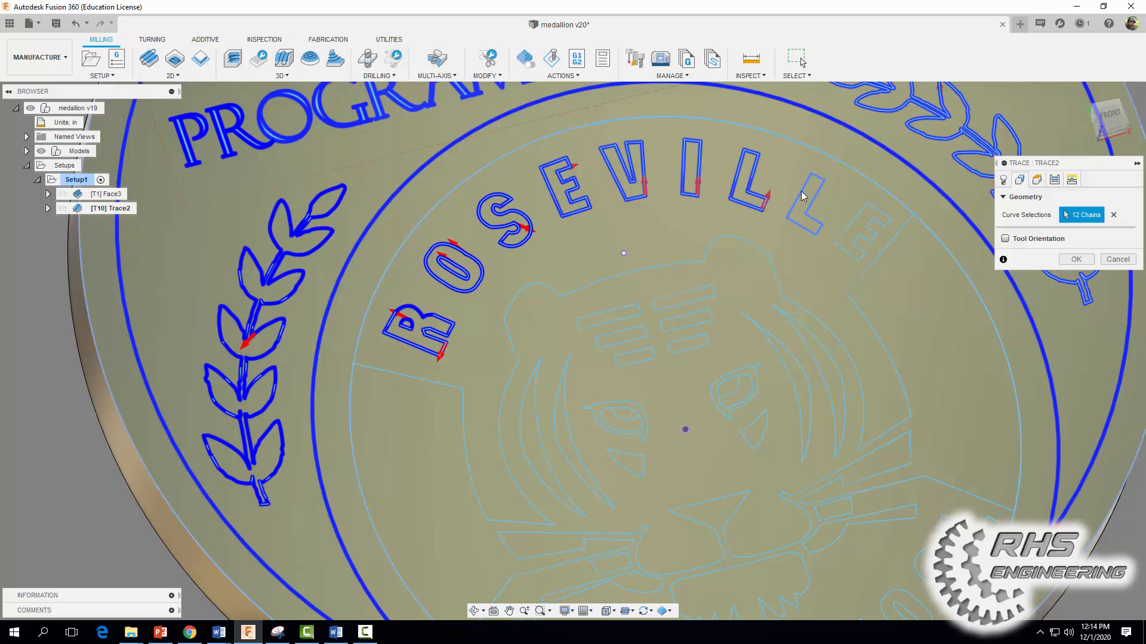
pyautogui.click(815, 230)
pyautogui.click(889, 219)
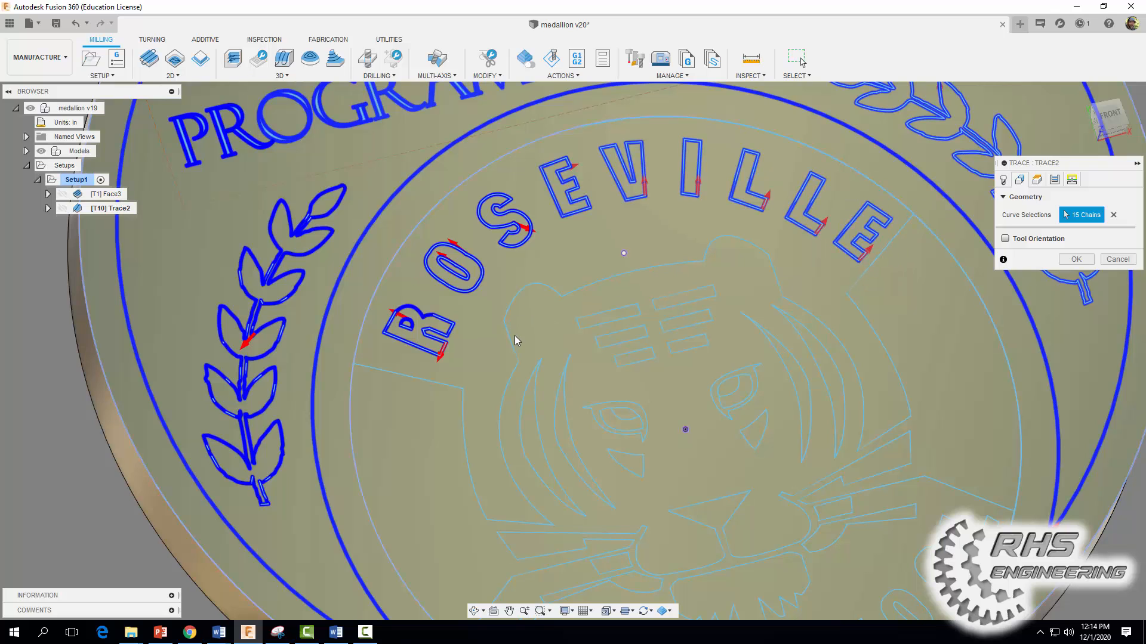
# Step: Add the top of the tiger's head, including both ears and the forehead arc, to the trace curves
pyautogui.click(528, 292)
pyautogui.click(528, 287)
pyautogui.click(698, 260)
pyautogui.click(710, 242)
pyautogui.click(775, 275)
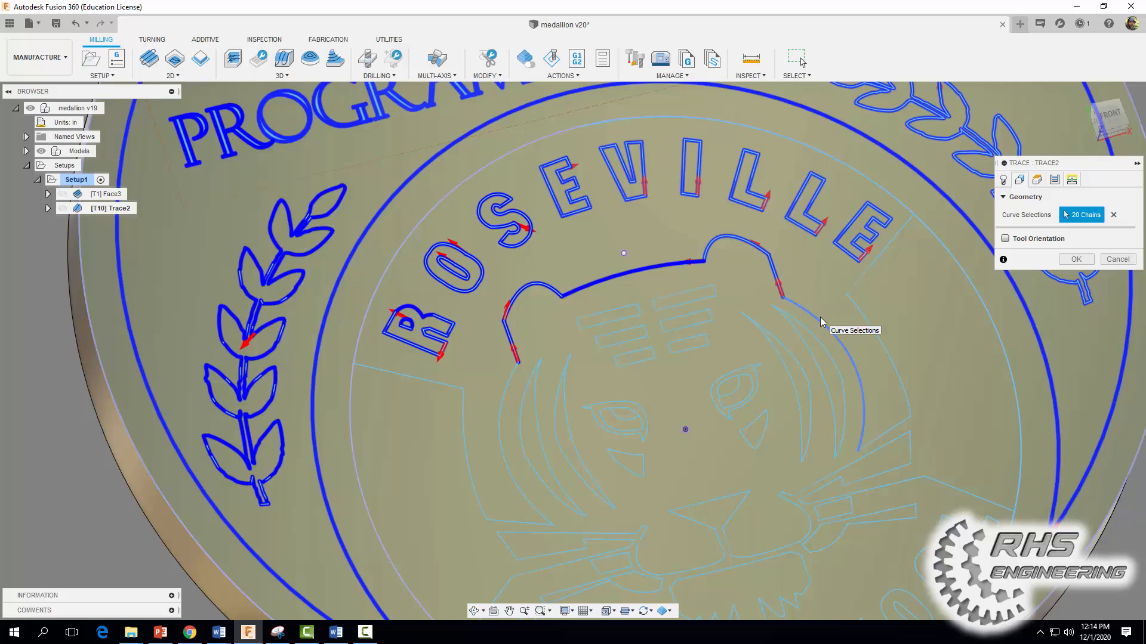
# Step: Add the curved stripes and outer cheek arcs on both sides of the tiger's face to the trace curves
pyautogui.click(820, 317)
pyautogui.click(815, 371)
pyautogui.click(788, 385)
pyautogui.click(563, 427)
pyautogui.click(535, 434)
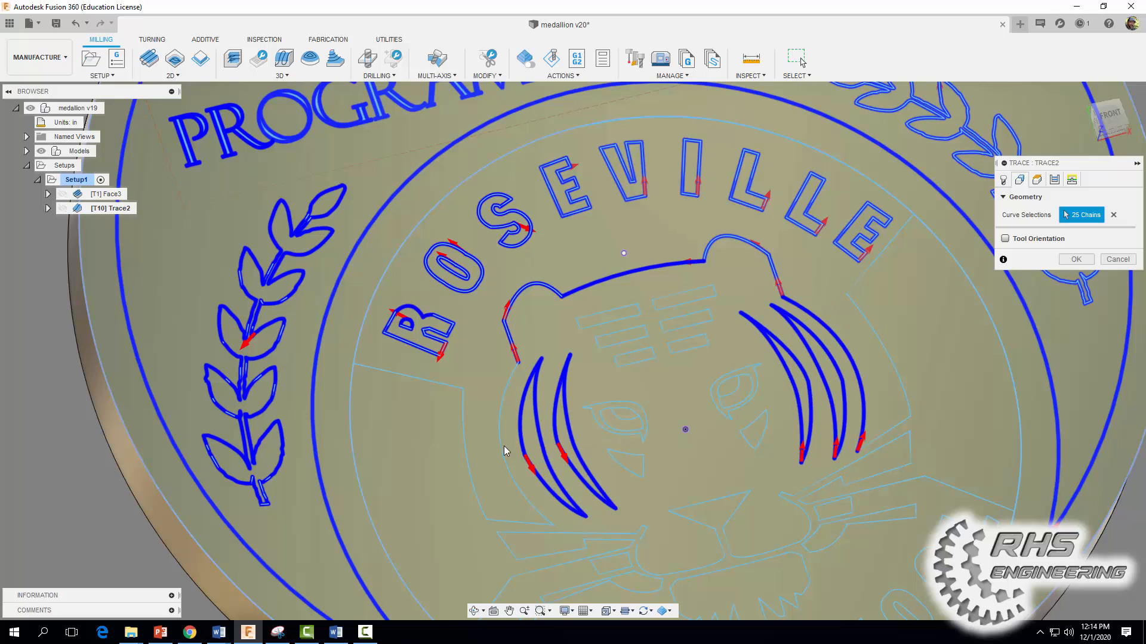
pyautogui.click(503, 425)
# Step: Add the six rectangular stripes on the tiger's forehead to the trace curves
pyautogui.click(602, 322)
pyautogui.click(614, 339)
pyautogui.click(667, 309)
pyautogui.click(668, 322)
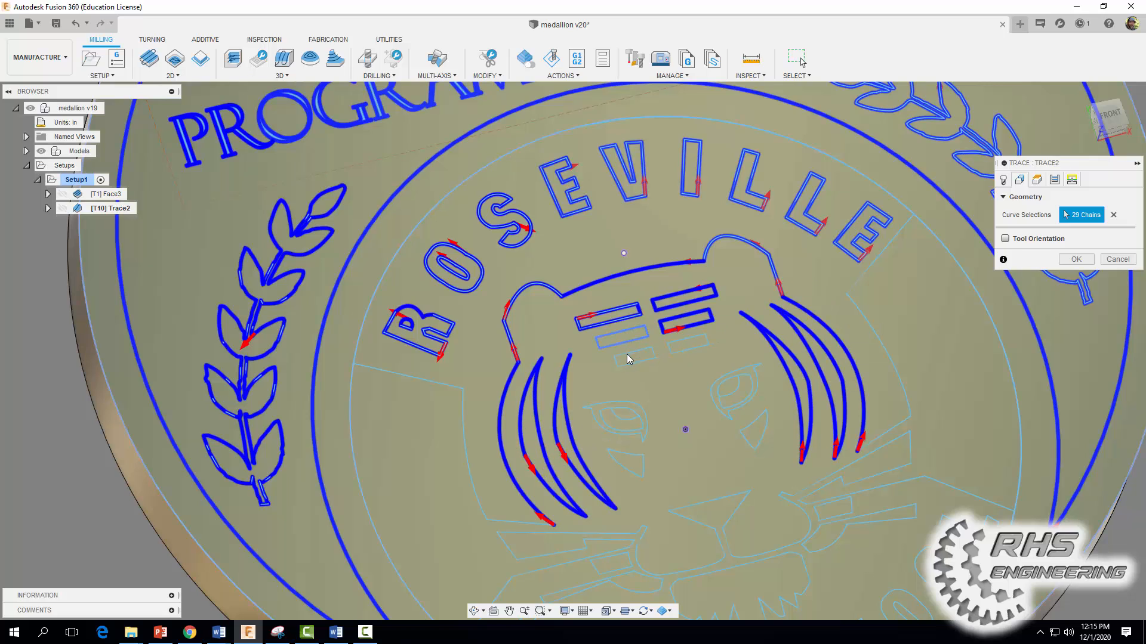
pyautogui.click(627, 355)
pyautogui.click(679, 353)
# Step: Add the divider line below the R, the left face-side arc, the surrounding ring and the first left whisker lines to the trace curves
pyautogui.click(425, 379)
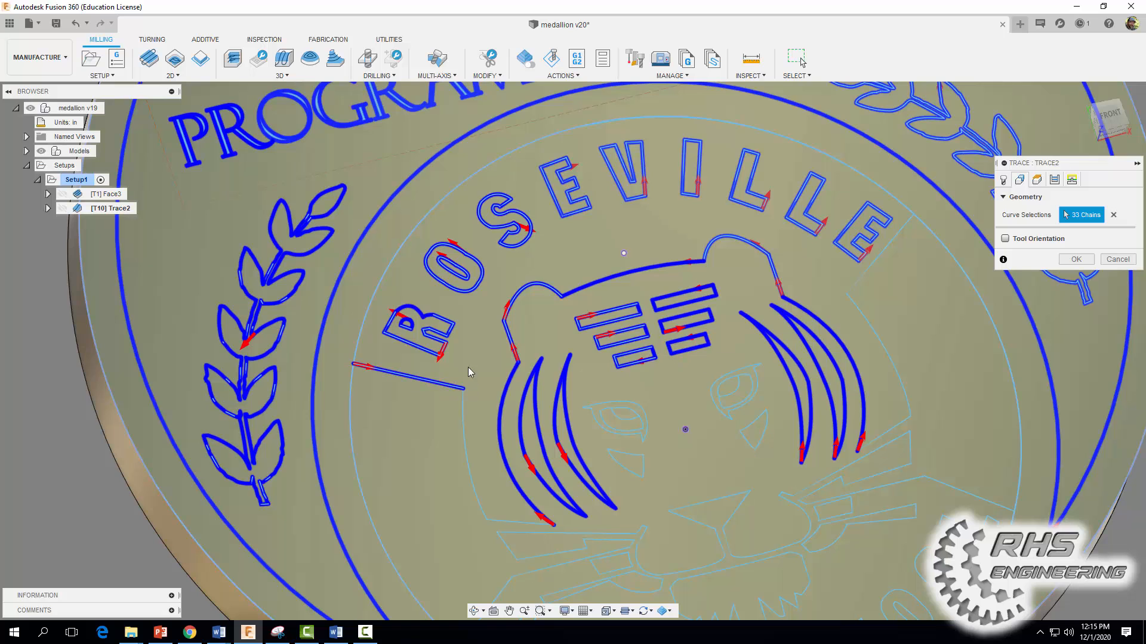
pyautogui.click(461, 417)
pyautogui.click(348, 403)
pyautogui.click(515, 522)
pyautogui.click(532, 532)
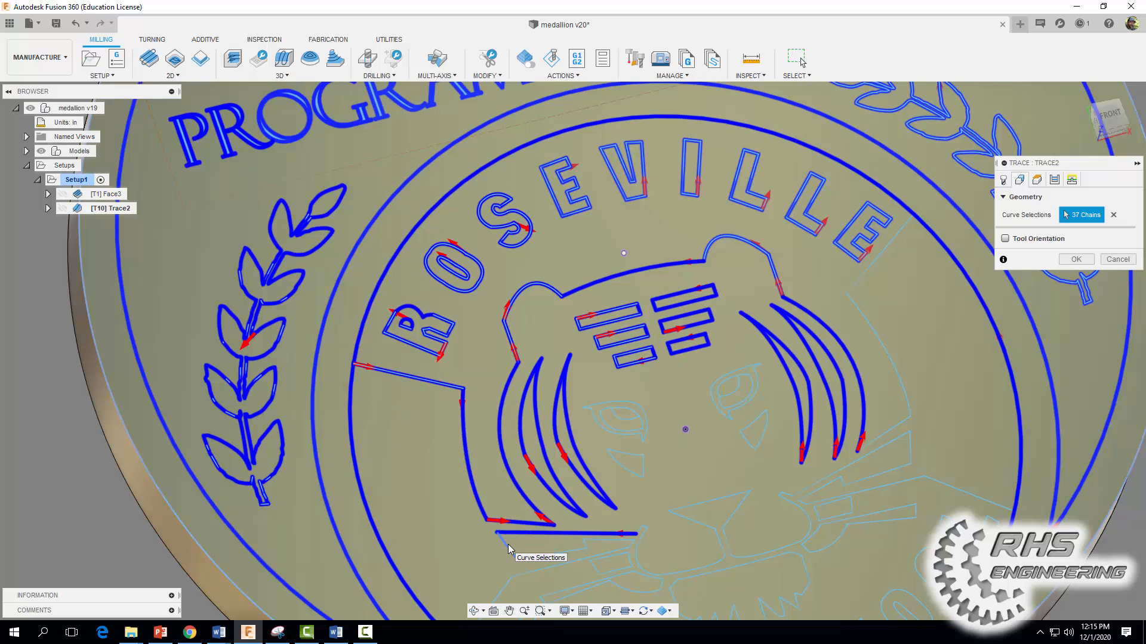
# Step: Add the remaining edges of the upper left whisker and the small corner lines at the muzzle to the trace curves
pyautogui.scroll(-2, 662, 487)
pyautogui.moveTo(703, 479); pyautogui.dragTo(629, 412, button='middle')
pyautogui.scroll(2, 545, 468)
pyautogui.click(538, 456)
pyautogui.scroll(3, 523, 458)
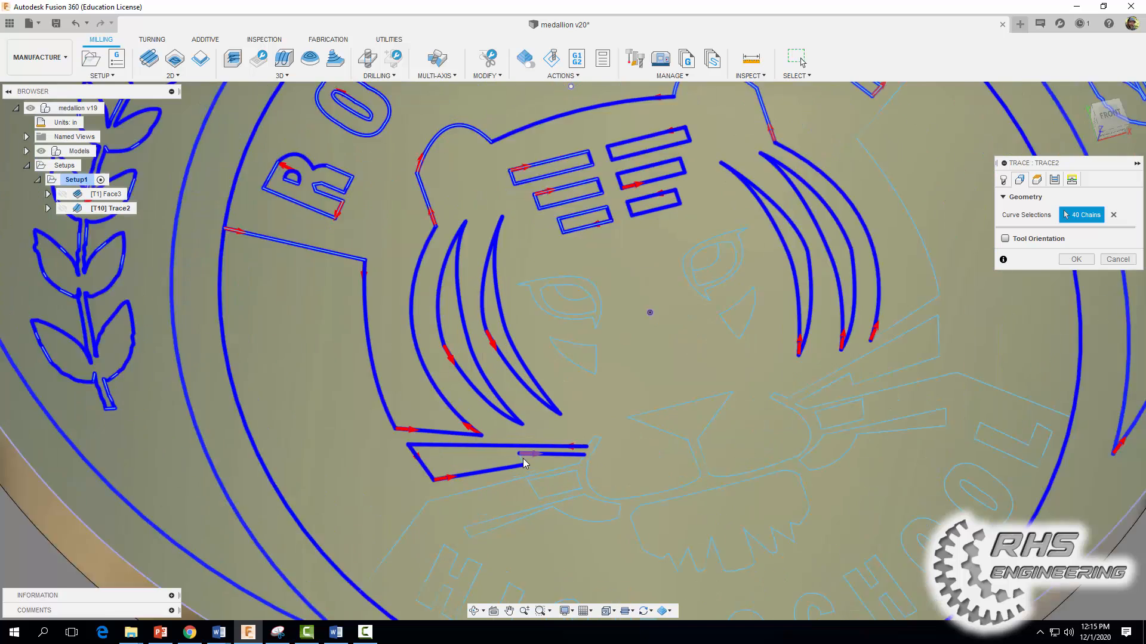
pyautogui.click(522, 458)
pyautogui.click(619, 435)
pyautogui.click(629, 428)
pyautogui.click(626, 441)
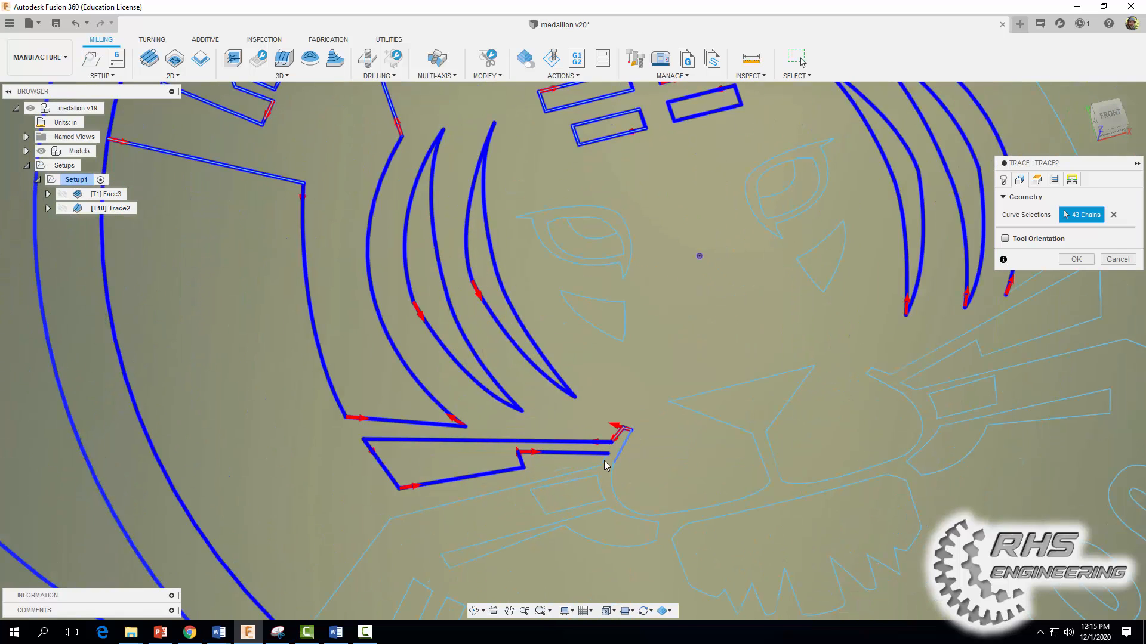
# Step: Add the divider running from the left muzzle to the ring, the small box and the lower left whisker to the trace curves
pyautogui.click(605, 459)
pyautogui.click(581, 471)
pyautogui.scroll(-2, 503, 506)
pyautogui.moveTo(503, 506); pyautogui.dragTo(576, 355, button='middle')
pyautogui.click(463, 390)
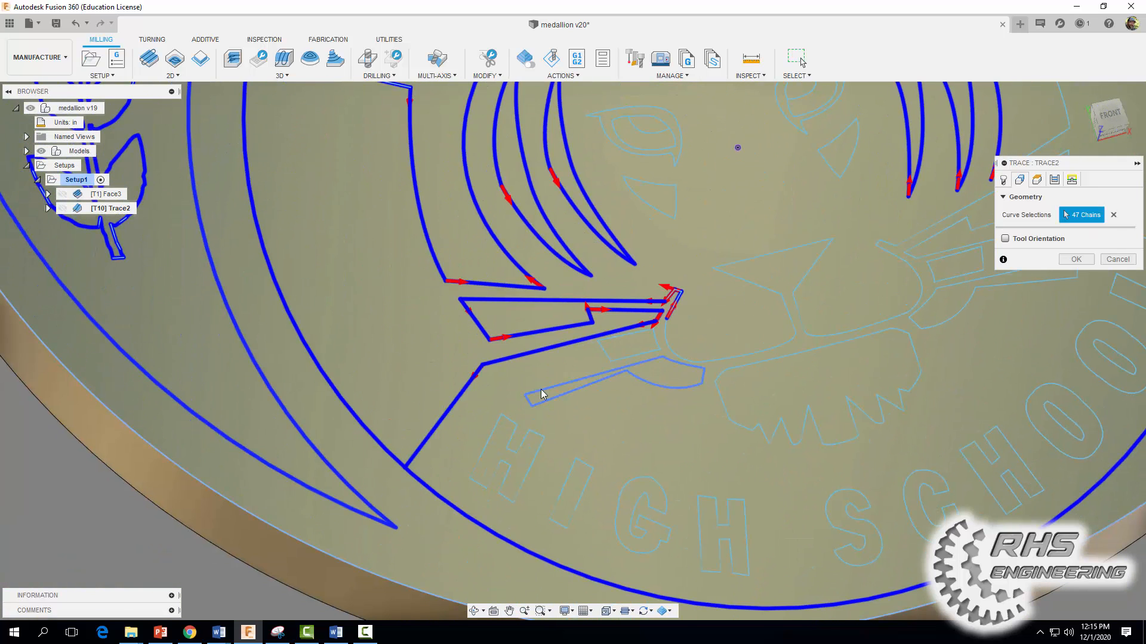
pyautogui.click(641, 356)
pyautogui.click(632, 376)
# Step: Add the tiger's nose, the lines below it and both sides of the muzzle outline to the trace curves
pyautogui.click(665, 341)
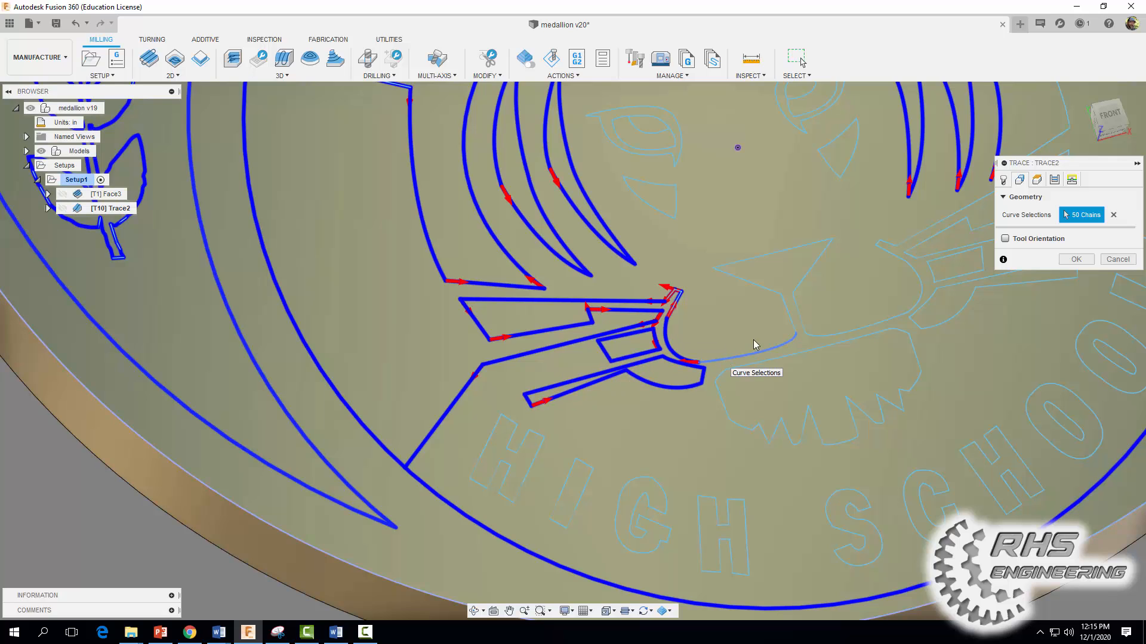
pyautogui.click(755, 355)
pyautogui.click(754, 284)
pyautogui.click(766, 256)
pyautogui.click(817, 259)
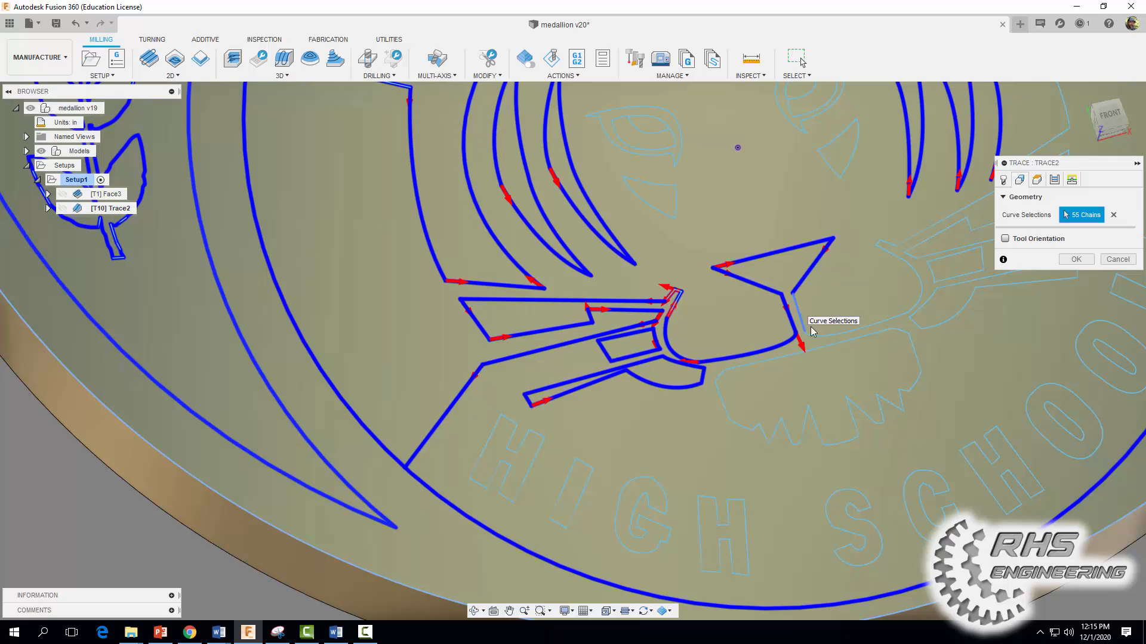
pyautogui.click(798, 308)
pyautogui.click(814, 335)
pyautogui.click(922, 284)
pyautogui.click(889, 250)
pyautogui.click(880, 240)
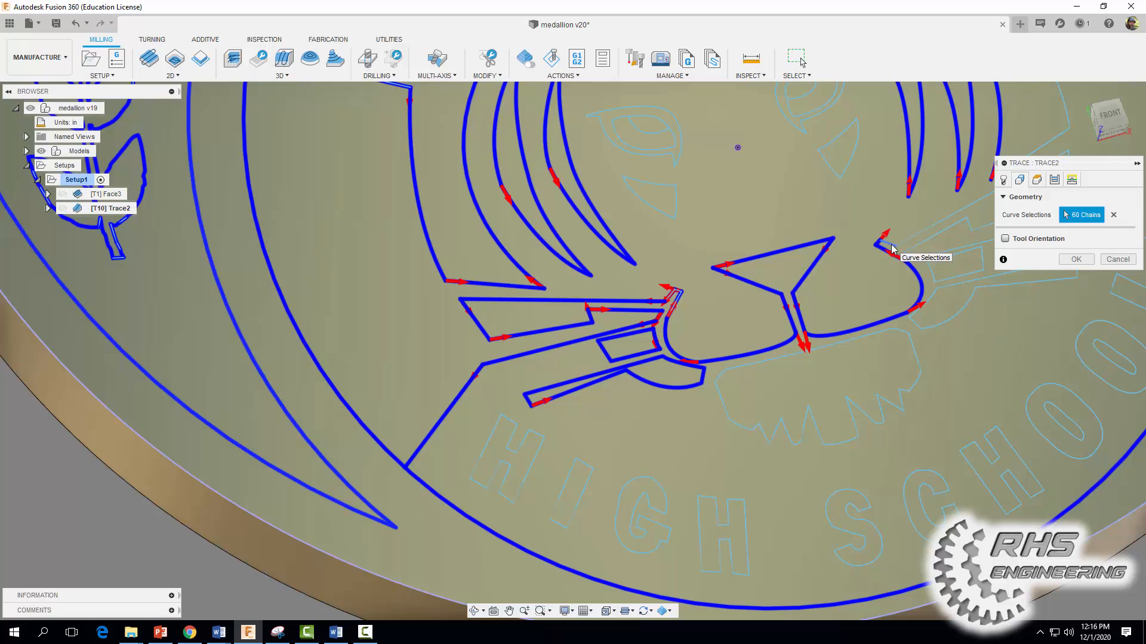
# Step: Add the top edges of the upper right whisker, the right face-side arc and the divider below ROSEVILLE's final E to the trace curves
pyautogui.click(901, 248)
pyautogui.click(910, 236)
pyautogui.scroll(-1, 892, 289)
pyautogui.moveTo(887, 294); pyautogui.dragTo(705, 420, button='middle')
pyautogui.click(821, 303)
pyautogui.click(840, 235)
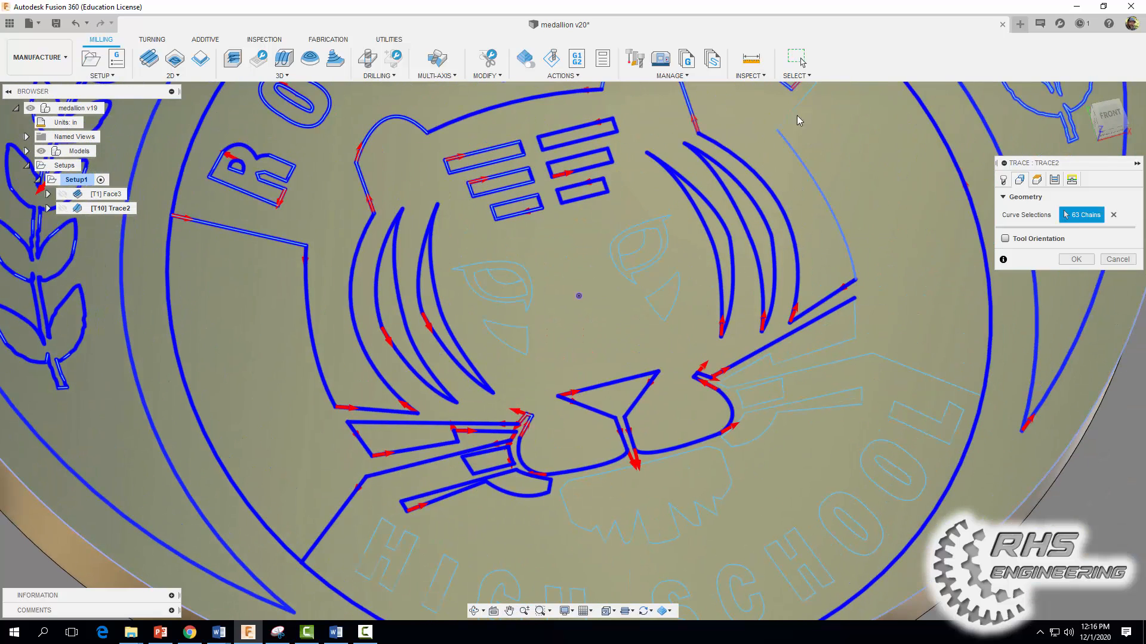
pyautogui.click(795, 113)
# Step: Add the remaining edges of the upper right whisker and the line directly beneath it to the trace curves
pyautogui.scroll(-1, 901, 323)
pyautogui.scroll(-1, 901, 322)
pyautogui.click(868, 317)
pyautogui.click(825, 346)
pyautogui.scroll(3, 804, 353)
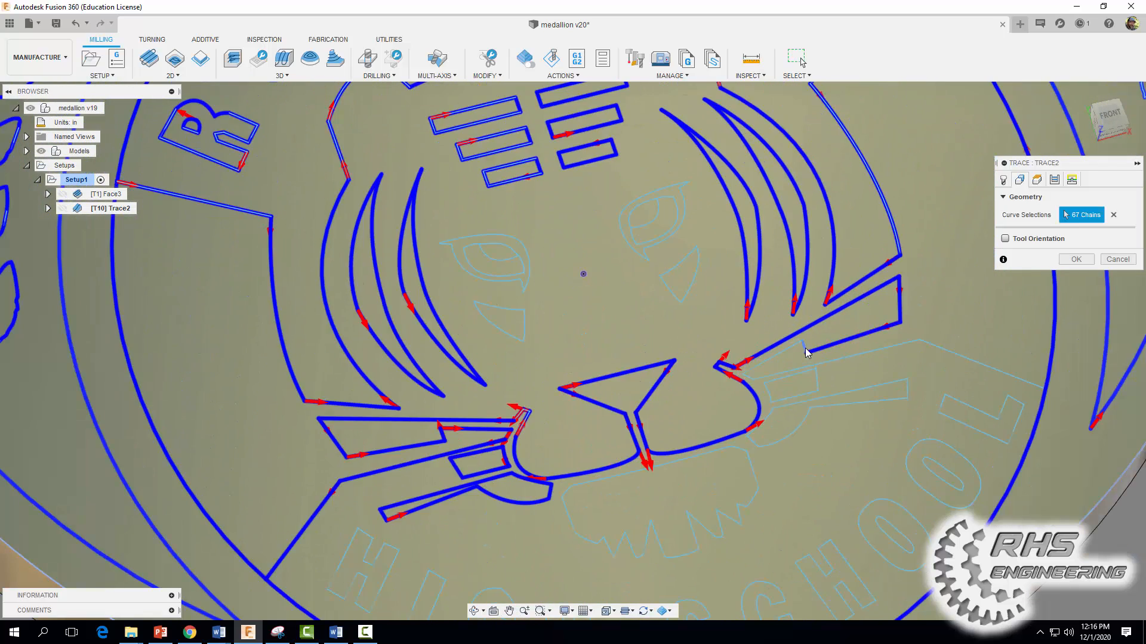
pyautogui.click(804, 349)
pyautogui.click(776, 355)
pyautogui.click(748, 377)
pyautogui.click(774, 375)
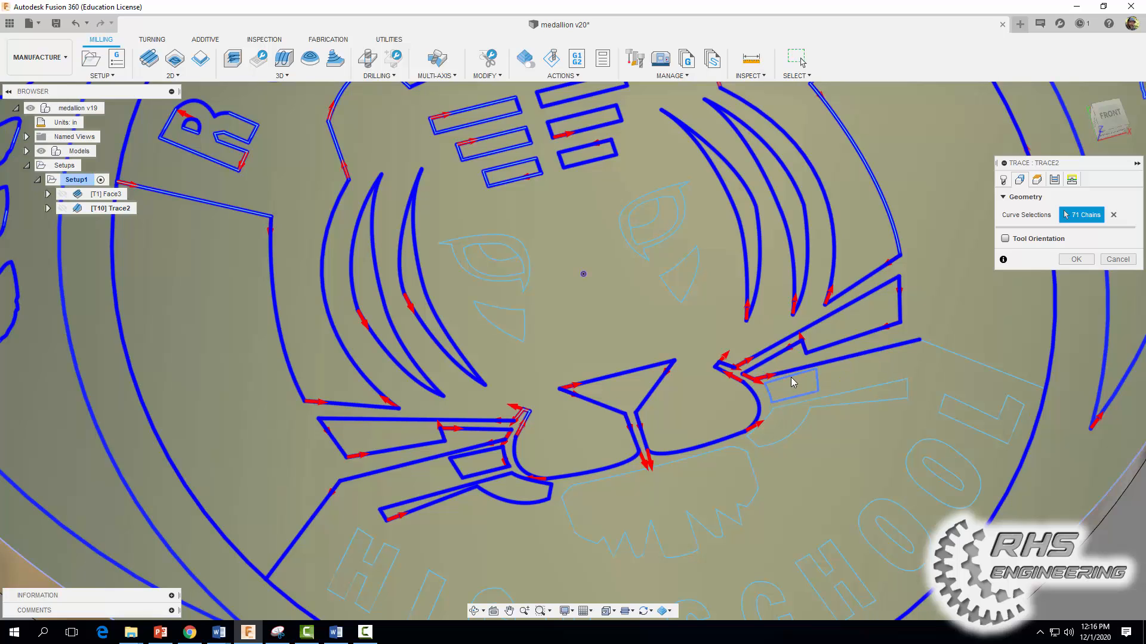
# Step: Add the small box and lower whisker on the right, the divider above SCHOOL's L, and the chin outline to the trace curves
pyautogui.click(790, 378)
pyautogui.click(938, 361)
pyautogui.click(823, 420)
pyautogui.click(754, 470)
pyautogui.scroll(-5, 859, 467)
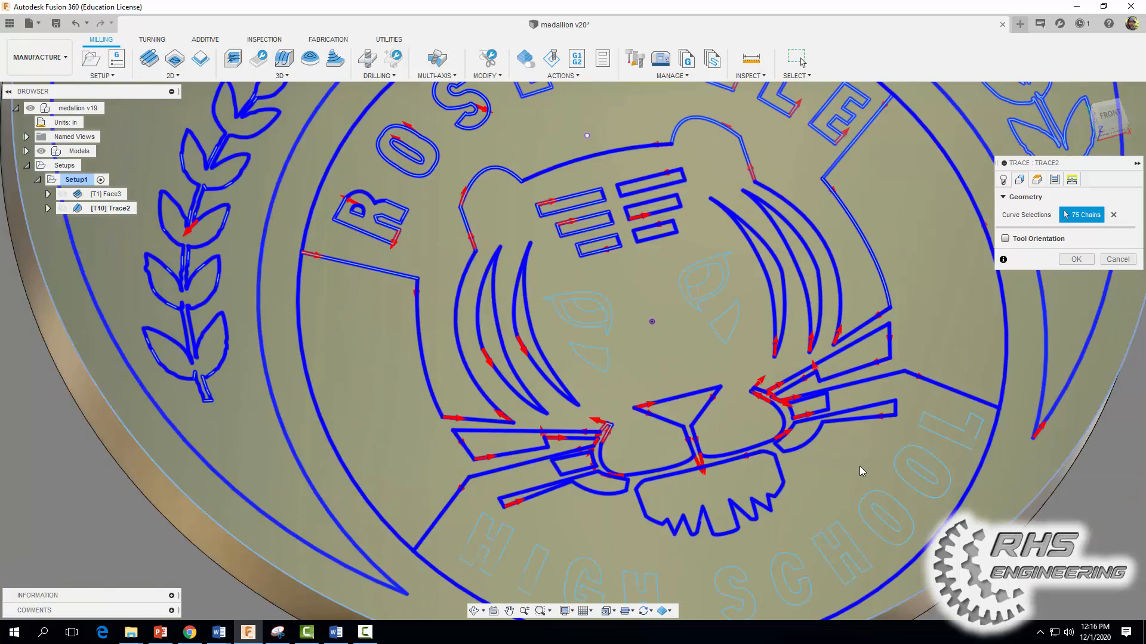
# Step: Add the letters of HIGH and the S of SCHOOL to the trace curves
pyautogui.scroll(5, 828, 492)
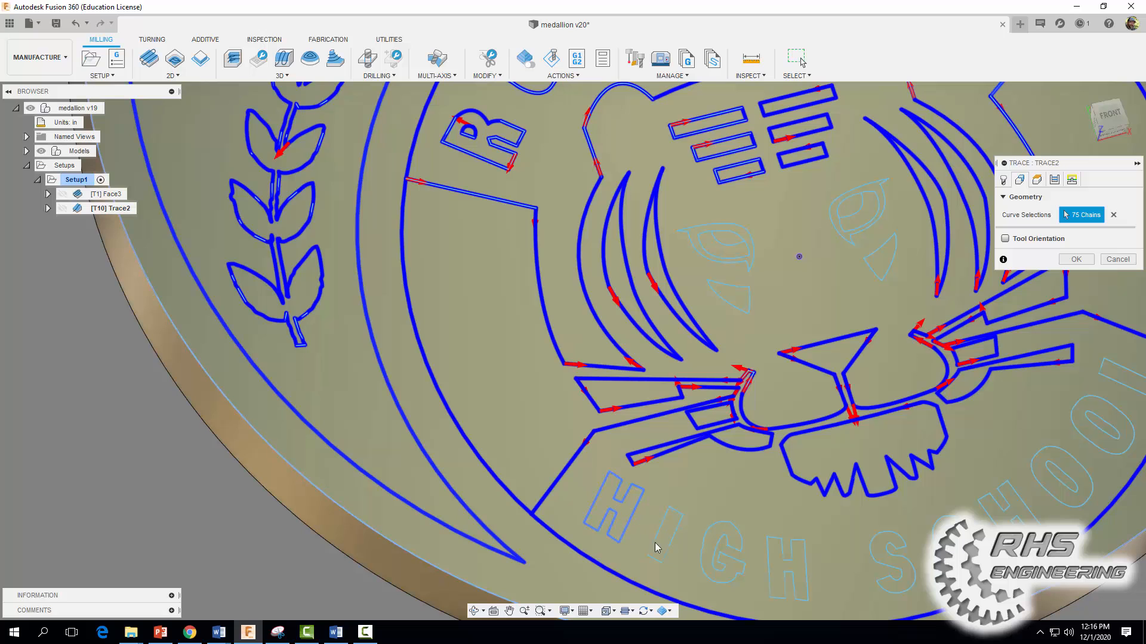
pyautogui.click(619, 507)
pyautogui.click(664, 537)
pyautogui.click(725, 535)
pyautogui.click(771, 567)
pyautogui.click(885, 558)
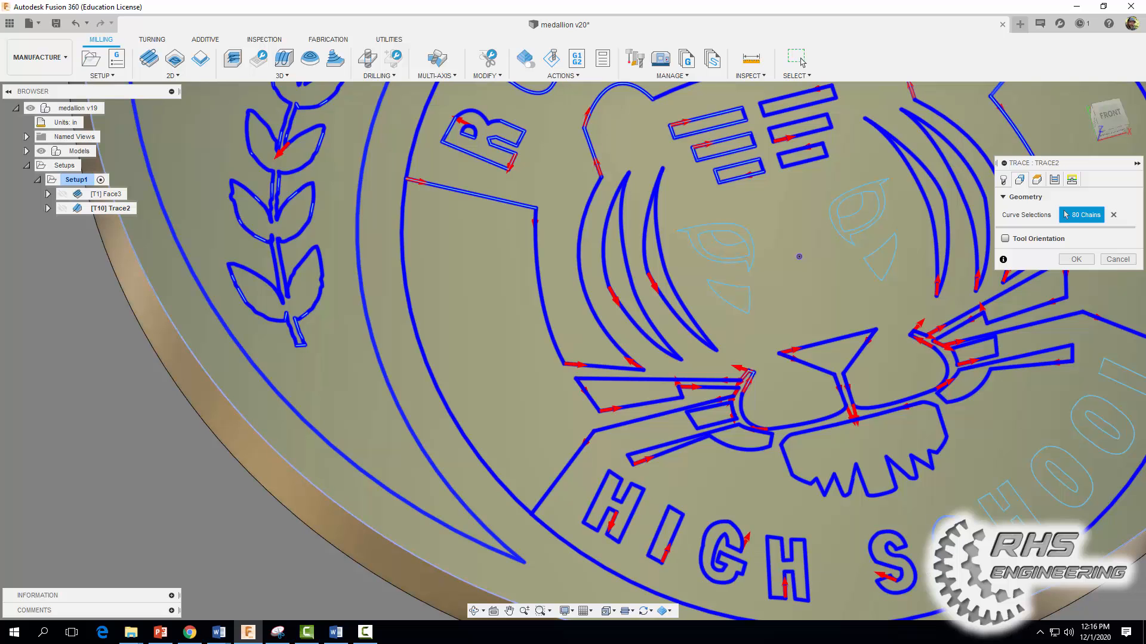
# Step: Add the letters C, H, O, O and L of SCHOOL, including the inner outlines of both Os, to the trace curves
pyautogui.click(944, 525)
pyautogui.click(1009, 504)
pyautogui.click(1048, 495)
pyautogui.click(1061, 479)
pyautogui.click(1105, 433)
pyautogui.click(1114, 402)
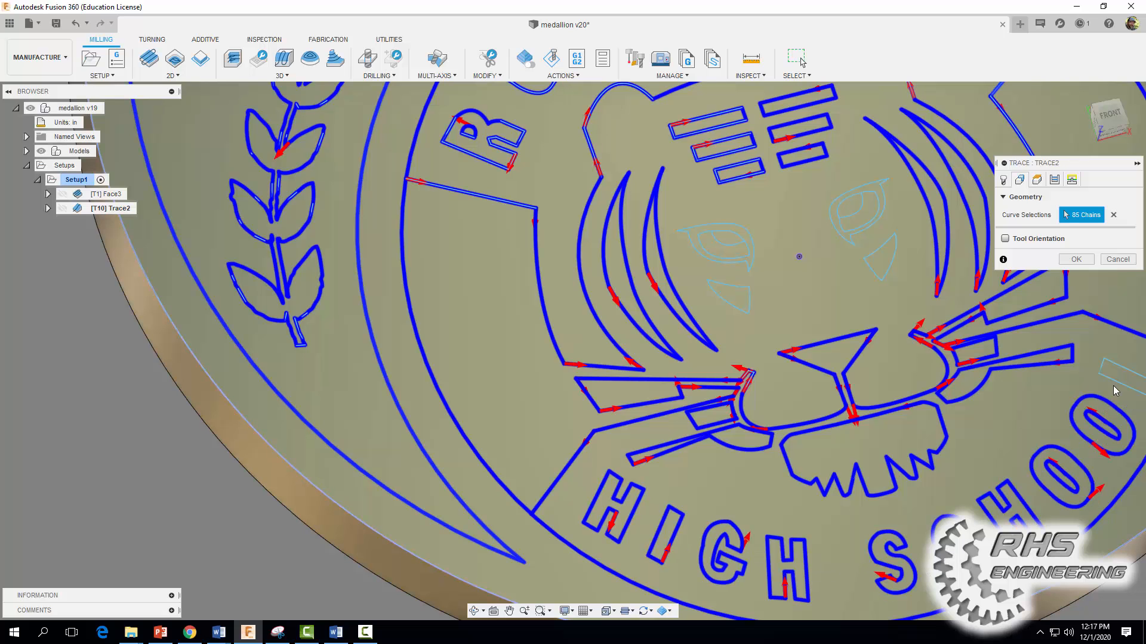
pyautogui.scroll(-2, 1126, 388)
pyautogui.moveTo(1125, 387); pyautogui.dragTo(934, 390, button='middle')
pyautogui.click(933, 391)
# Step: Add the triangular marks under the tiger's eyes and the outer and inner outlines of both eyes to the trace curves
pyautogui.click(614, 311)
pyautogui.click(725, 288)
pyautogui.scroll(3, 710, 281)
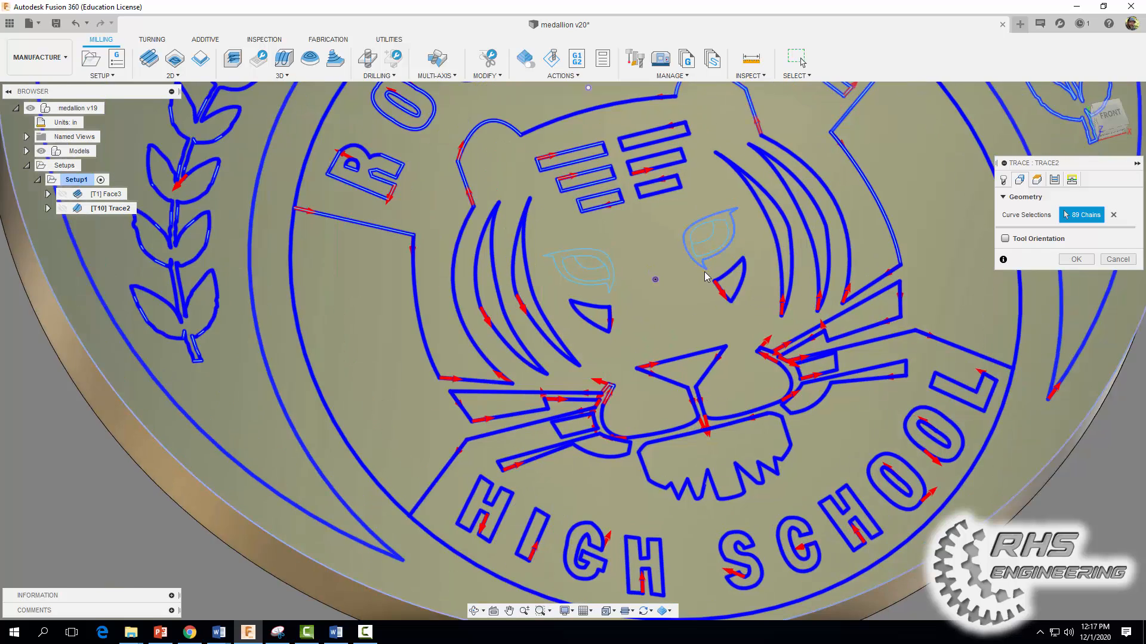
pyautogui.click(706, 222)
pyautogui.click(735, 192)
pyautogui.click(748, 190)
pyautogui.click(530, 238)
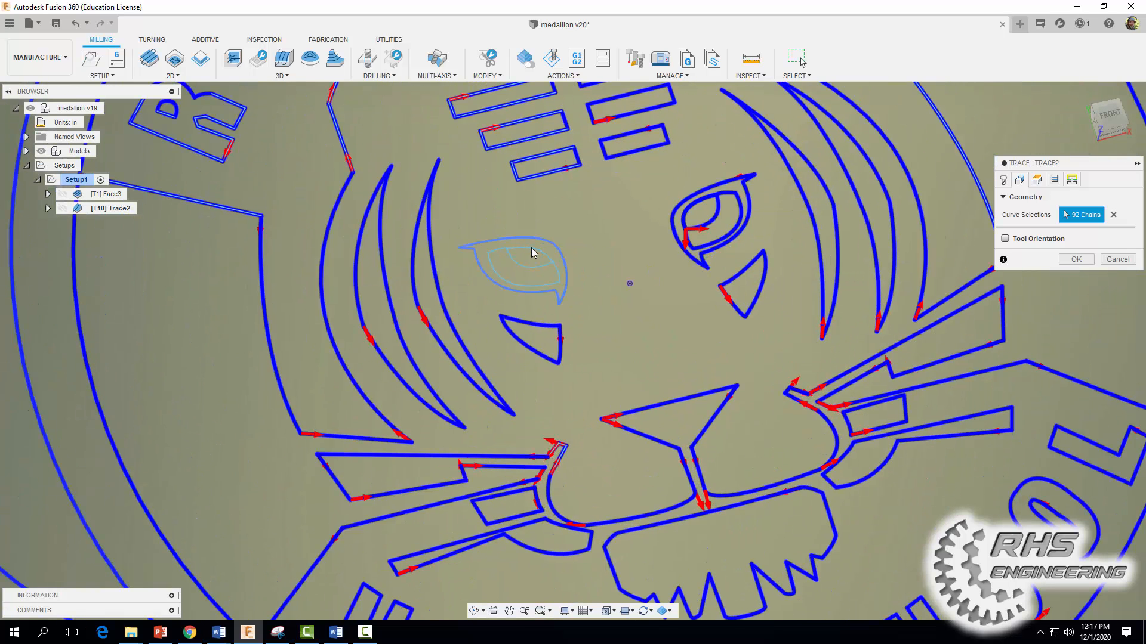
pyautogui.click(527, 263)
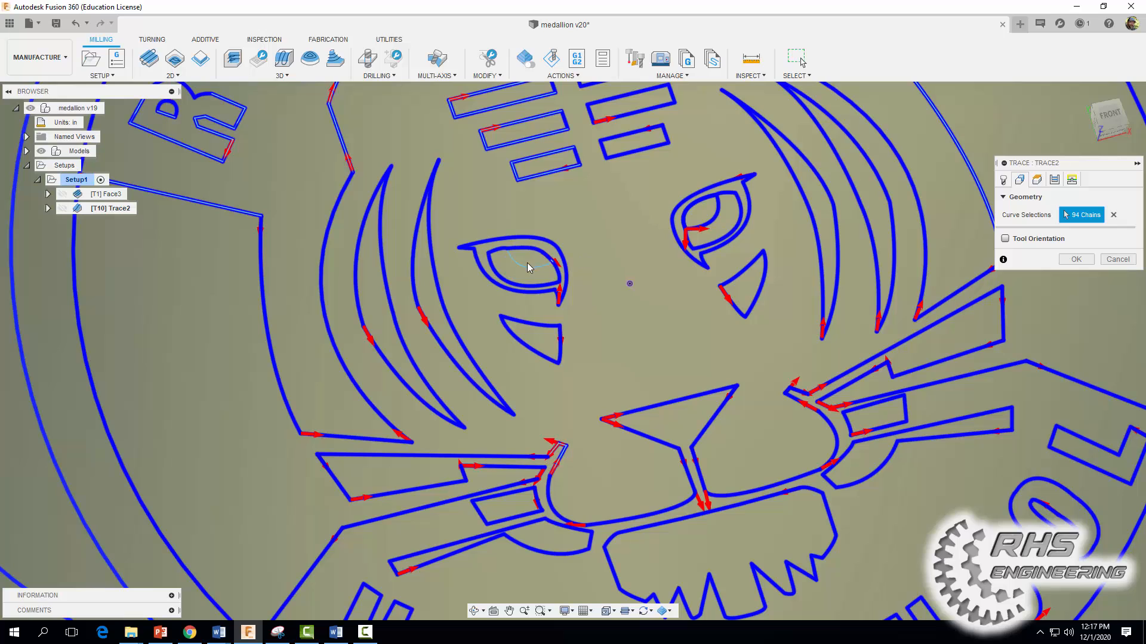
pyautogui.click(527, 266)
pyautogui.scroll(-10, 740, 352)
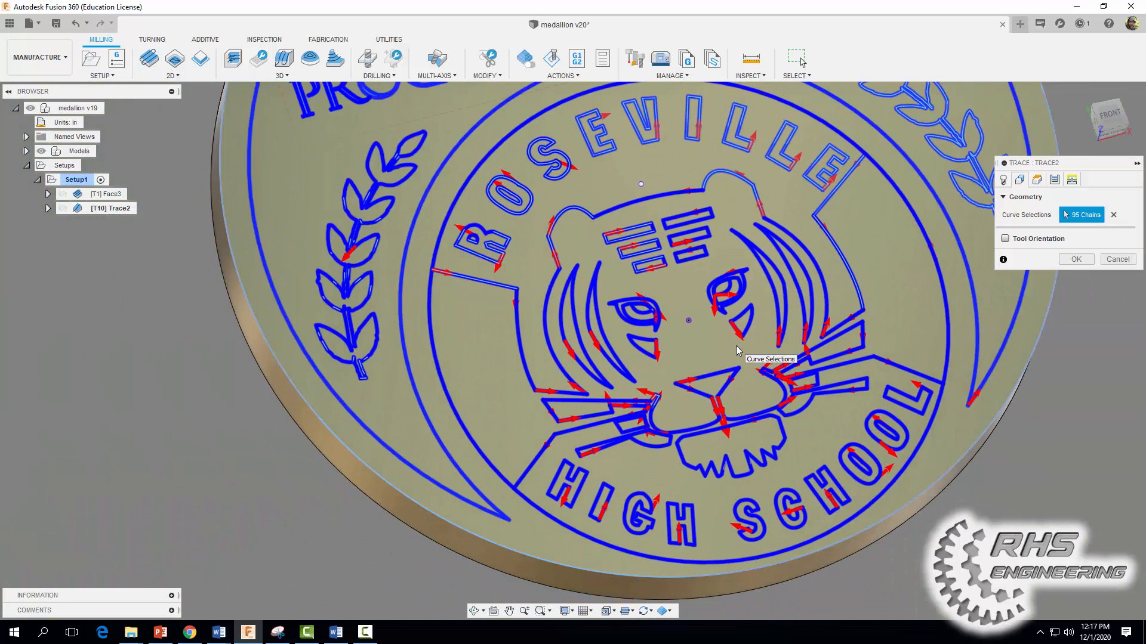
# Step: Set the trace passes' axial offset to -.05 in and generate the toolpath
pyautogui.scroll(-5, 735, 345)
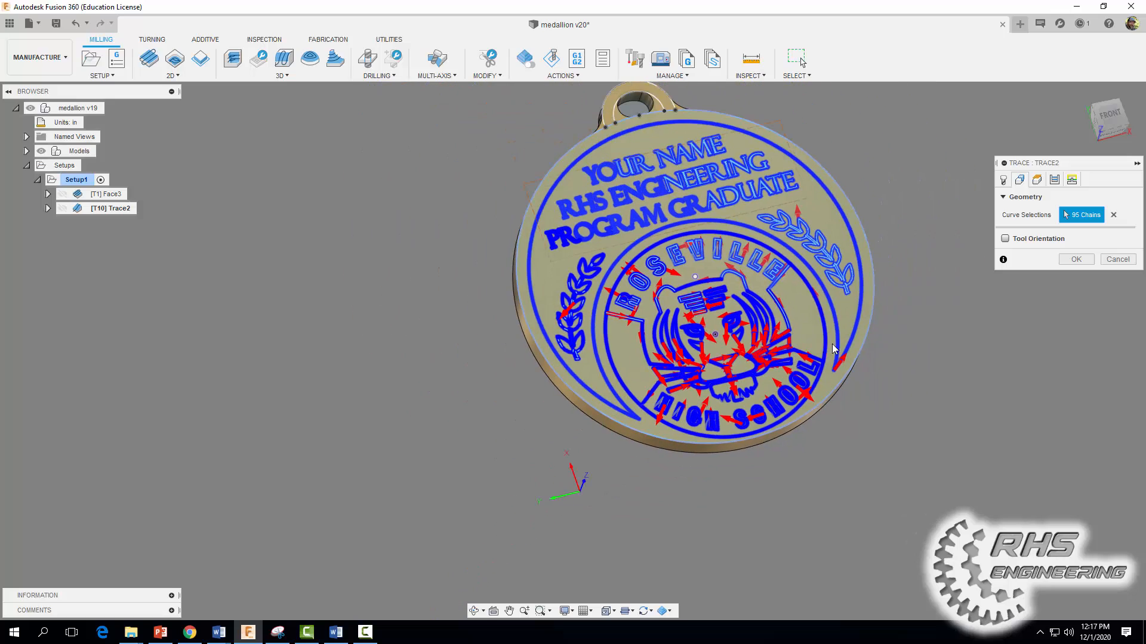
pyautogui.moveTo(938, 358)
pyautogui.keyDown('shift'); pyautogui.mouseDown(button='middle')
pyautogui.moveTo(862, 350)
pyautogui.moveTo(913, 376)
pyautogui.moveTo(930, 352)
pyautogui.moveTo(852, 366)
pyautogui.moveTo(791, 407)
pyautogui.moveTo(813, 384)
pyautogui.moveTo(811, 400)
pyautogui.mouseUp(button='middle'); pyautogui.keyUp('shift')
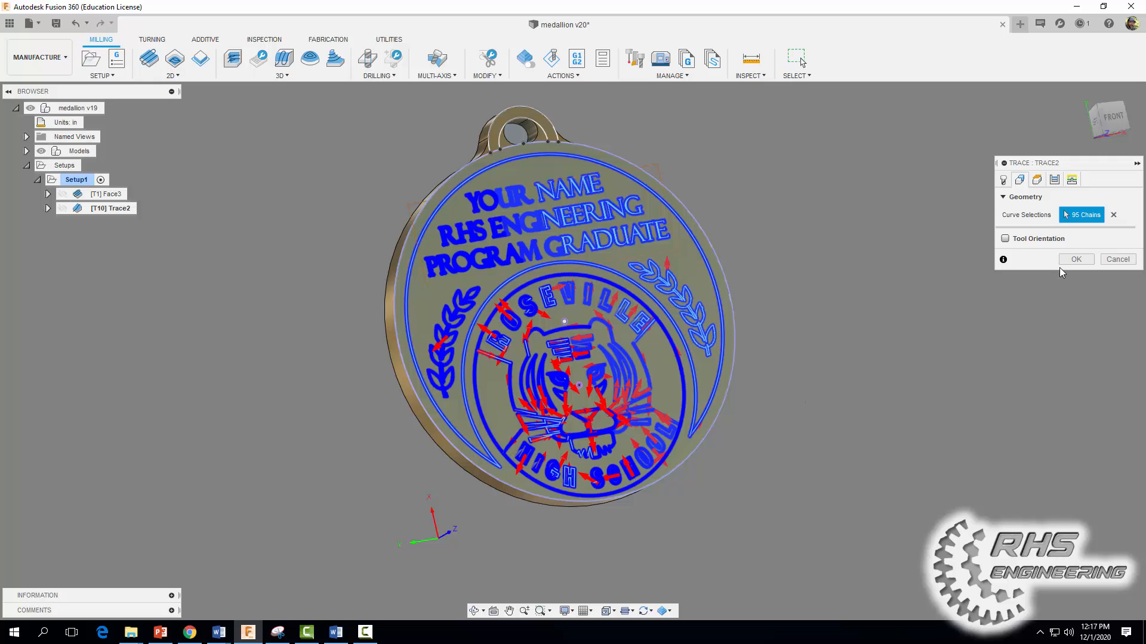
pyautogui.click(1055, 180)
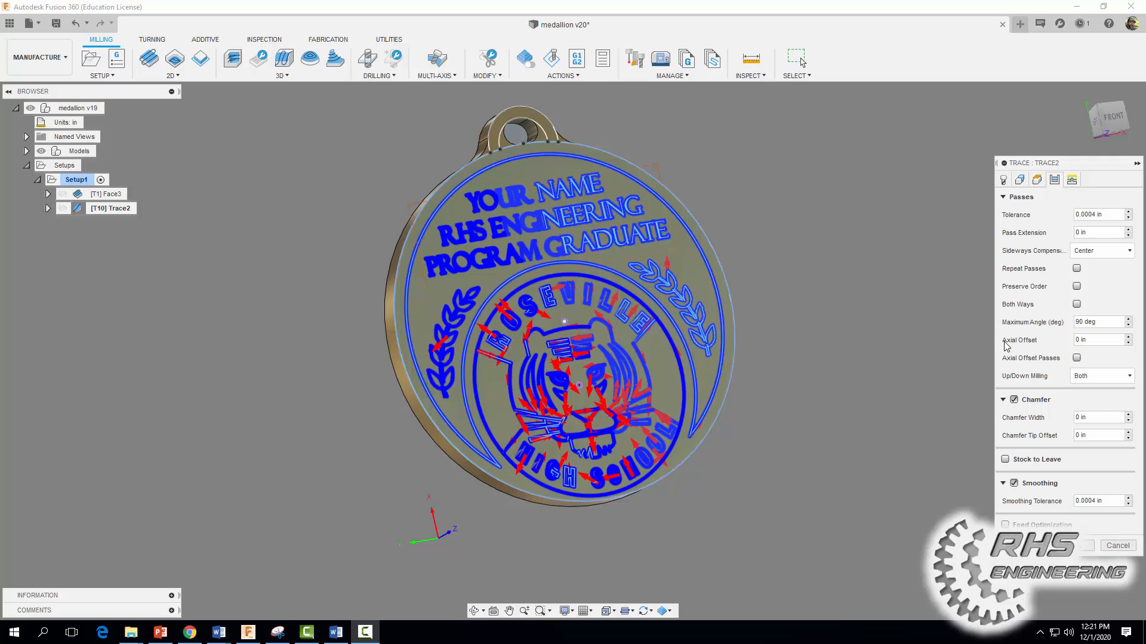
pyautogui.doubleClick(1075, 341)
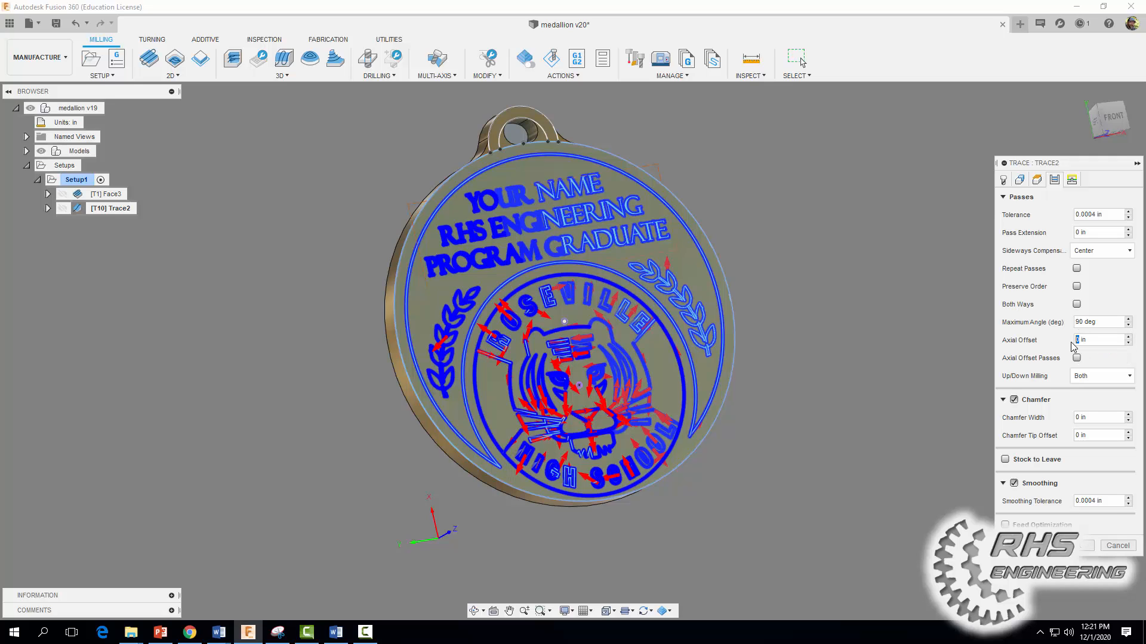
pyautogui.write('-.05')
pyautogui.press('BackSpace')
pyautogui.write('1')
pyautogui.press('BackSpace')
pyautogui.write('5')
pyautogui.click(1081, 549)
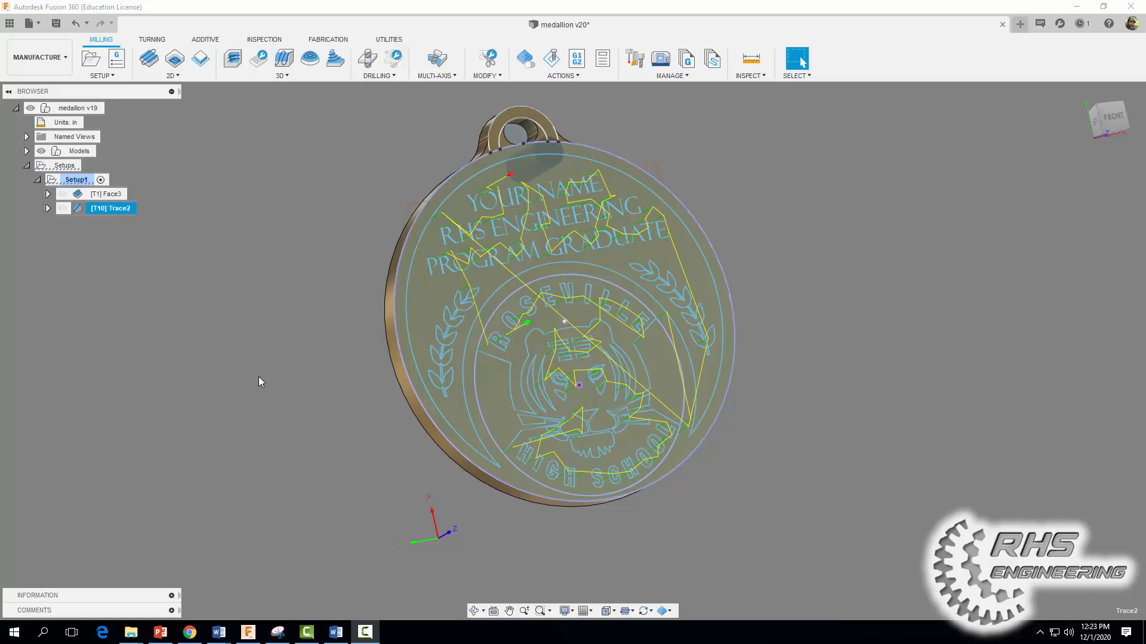
# Step: Simulate the chamfer mill's trace toolpath on the stock at a faster playback speed
pyautogui.click(552, 58)
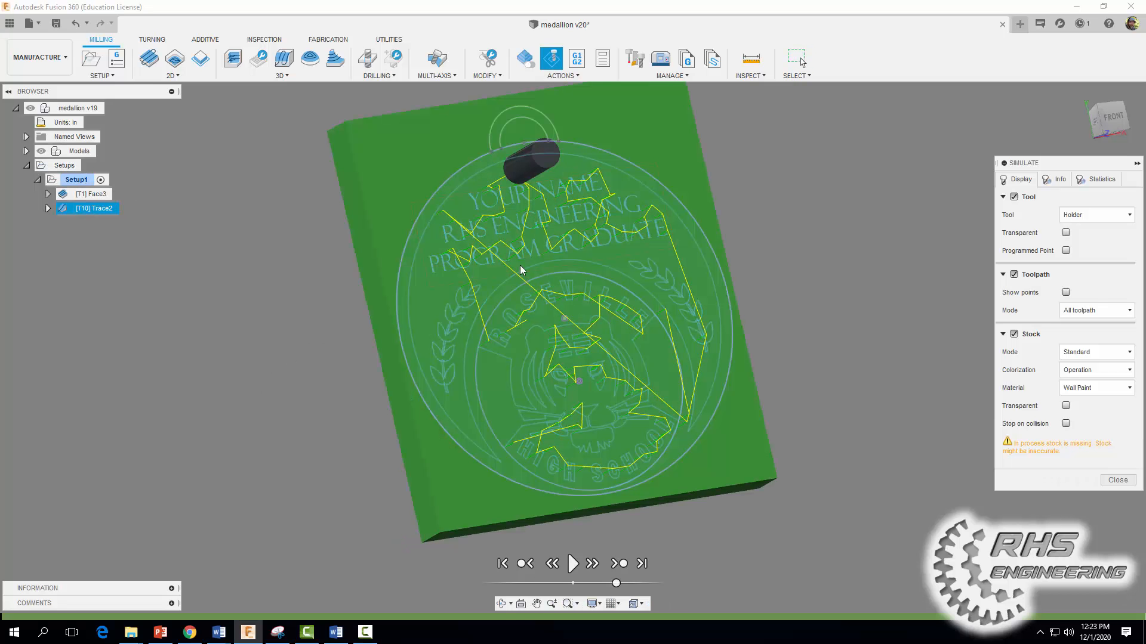
pyautogui.click(572, 564)
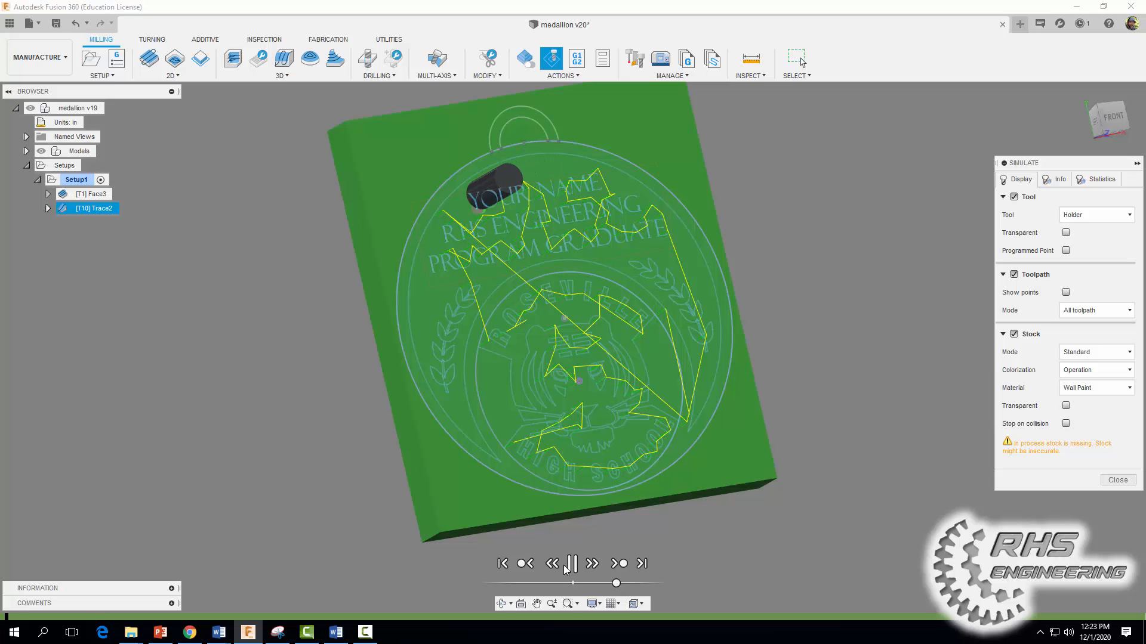
pyautogui.click(623, 584)
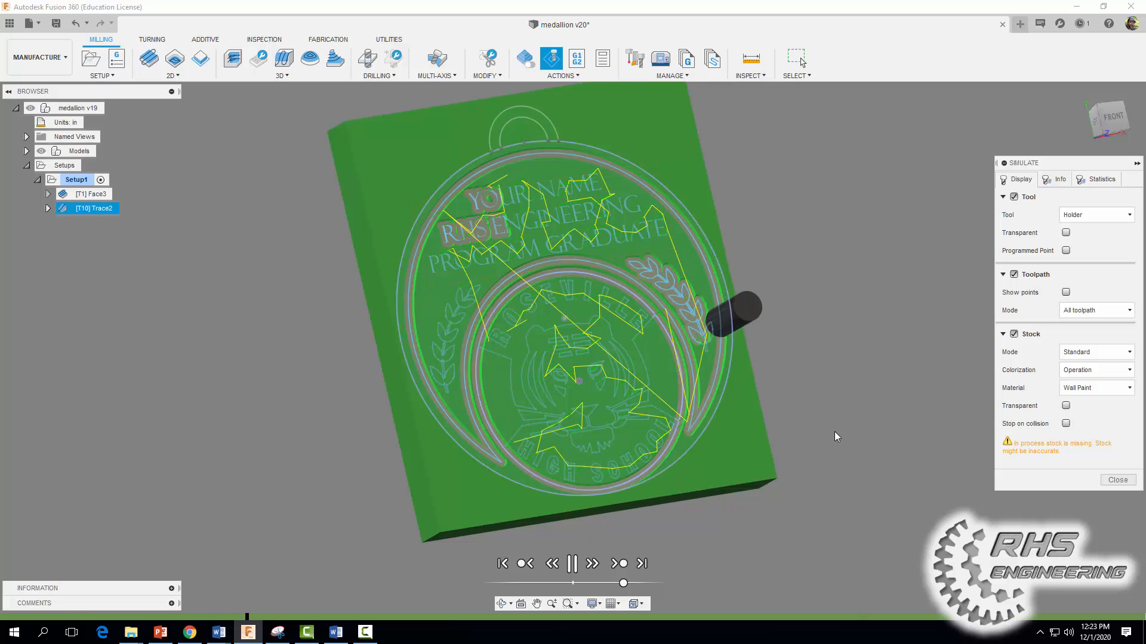
# Step: Close the running simulation, set the trace passes' axial offset to -0.01 in and regenerate the toolpath
pyautogui.click(572, 564)
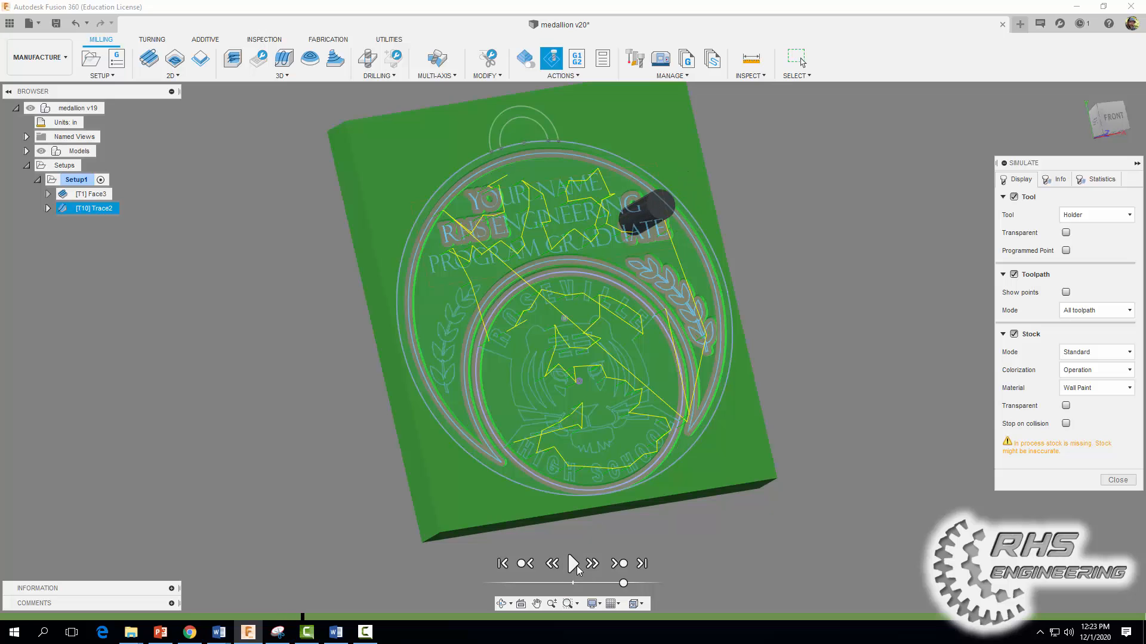
pyautogui.click(1118, 481)
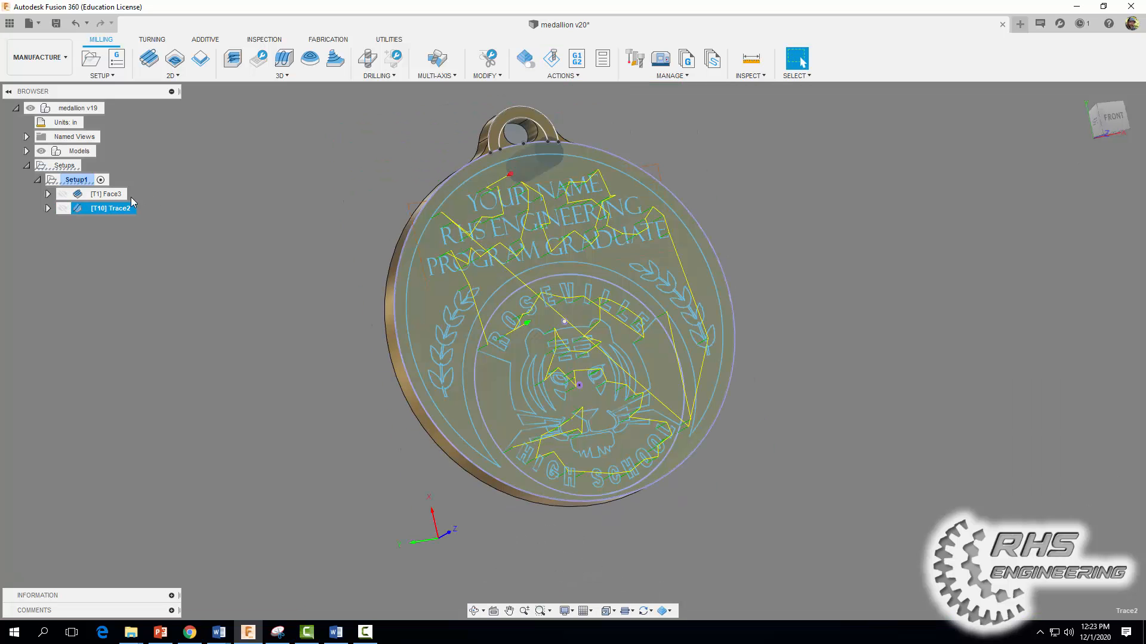
pyautogui.rightClick(110, 209)
pyautogui.click(122, 217)
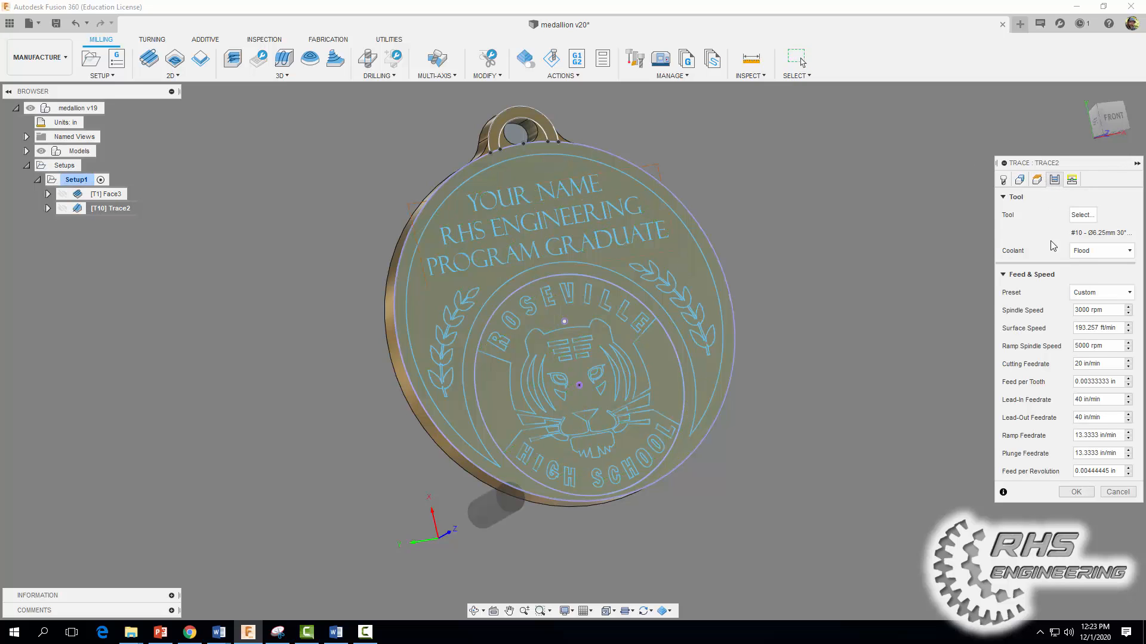
pyautogui.click(1055, 180)
pyautogui.click(1088, 339)
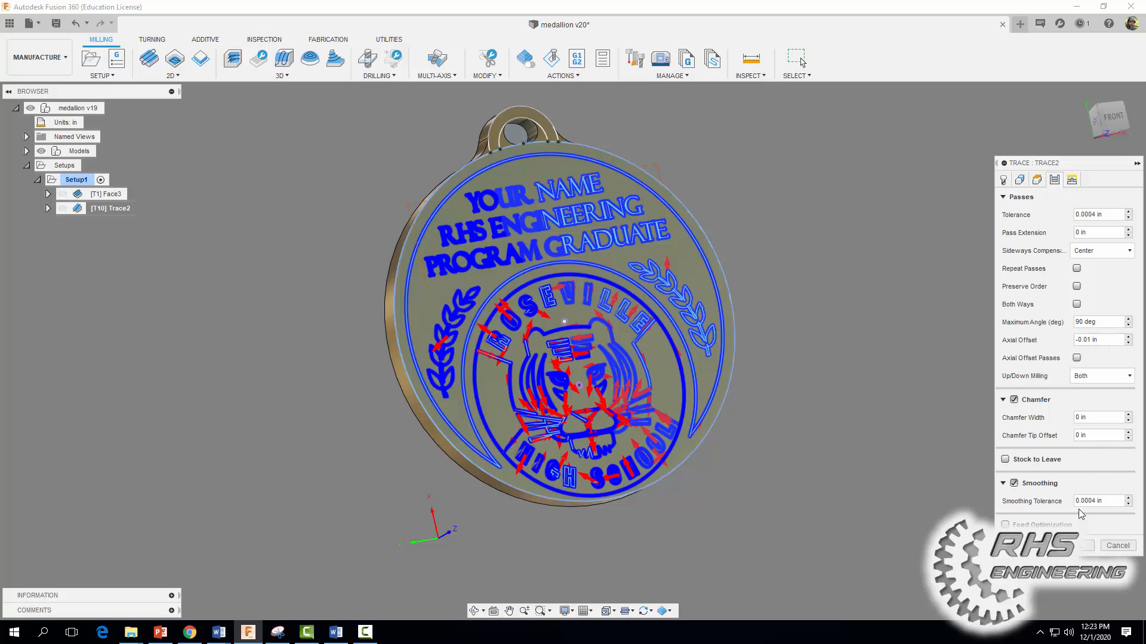
pyautogui.click(1086, 545)
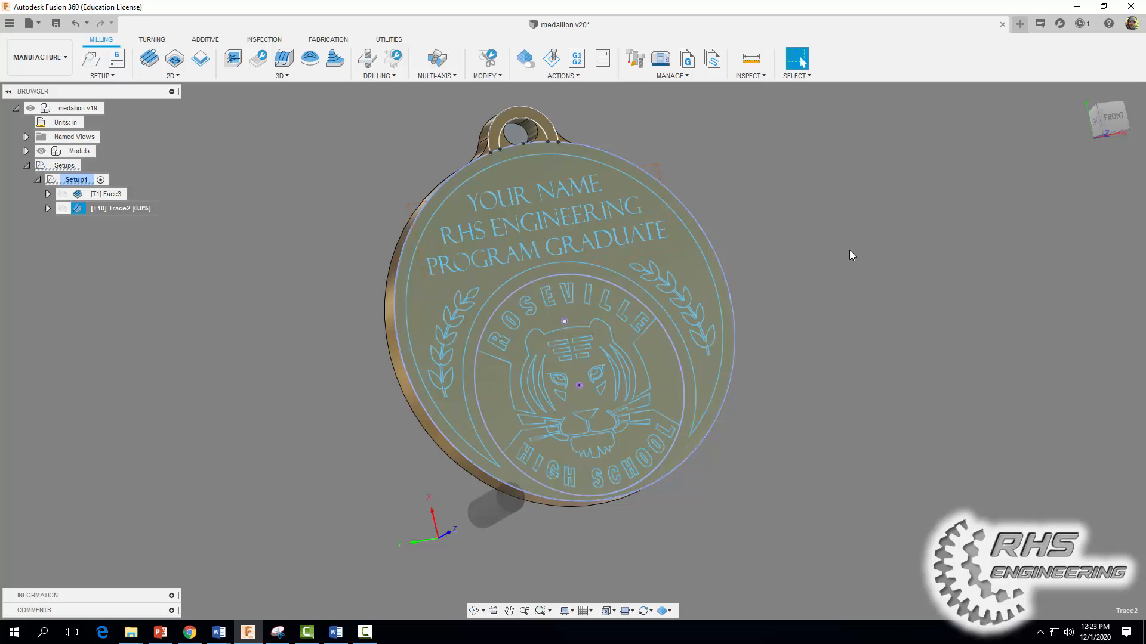
# Step: Simulate the regenerated trace toolpath on the stock to check the engraving, and close the simulation
pyautogui.click(551, 58)
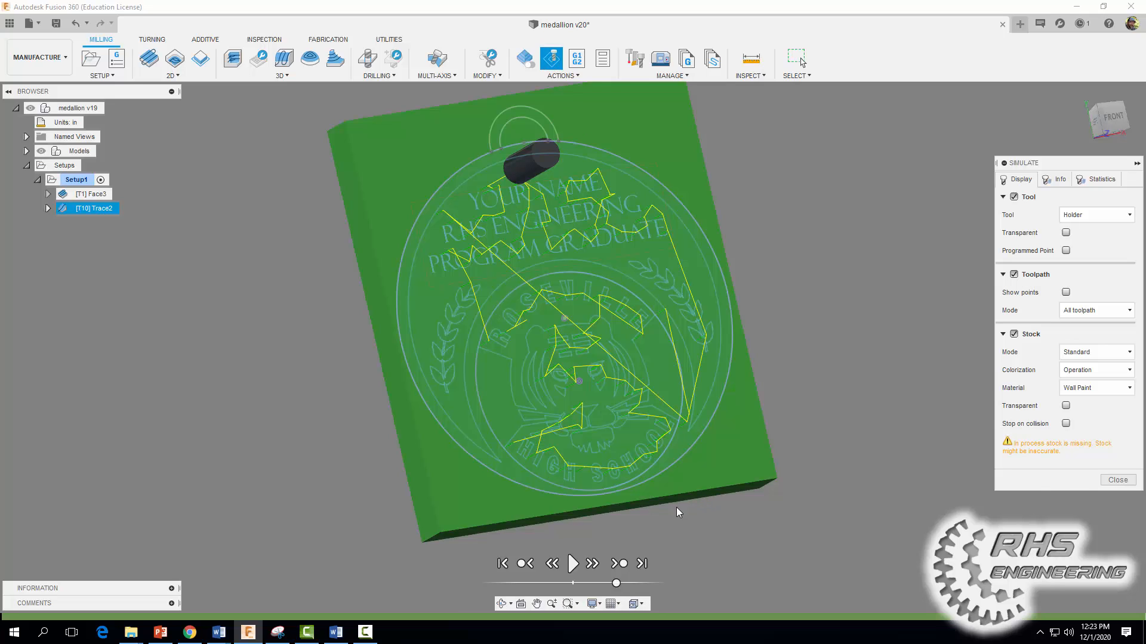
pyautogui.click(574, 565)
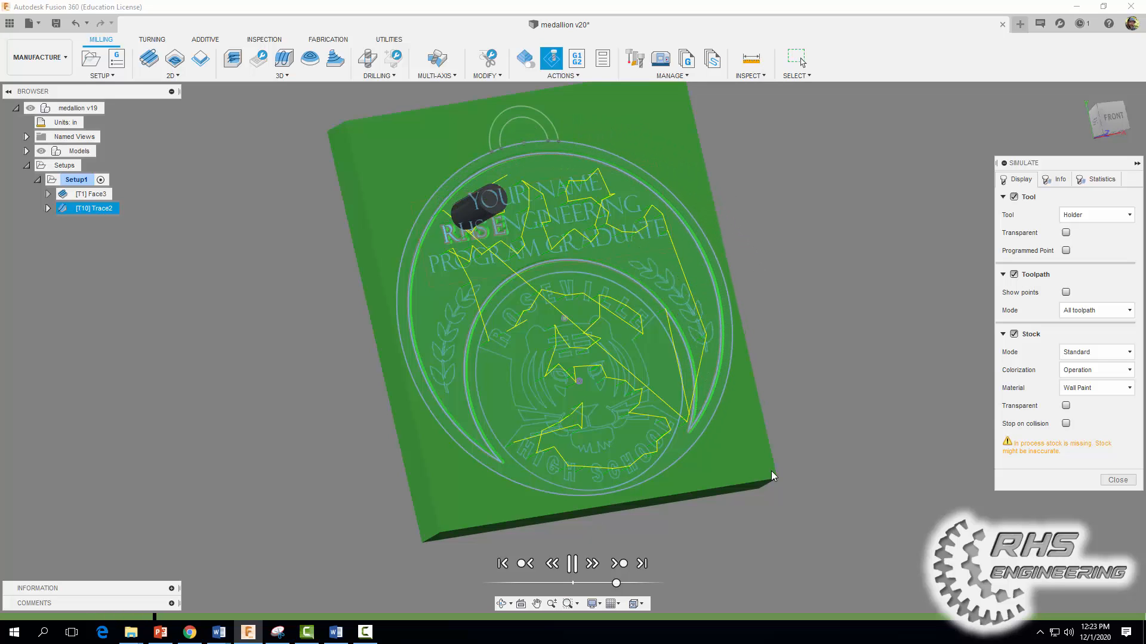
pyautogui.click(1117, 480)
# Step: Set the trace passes' axial offset to -0.05 in and regenerate the toolpath
pyautogui.rightClick(123, 207)
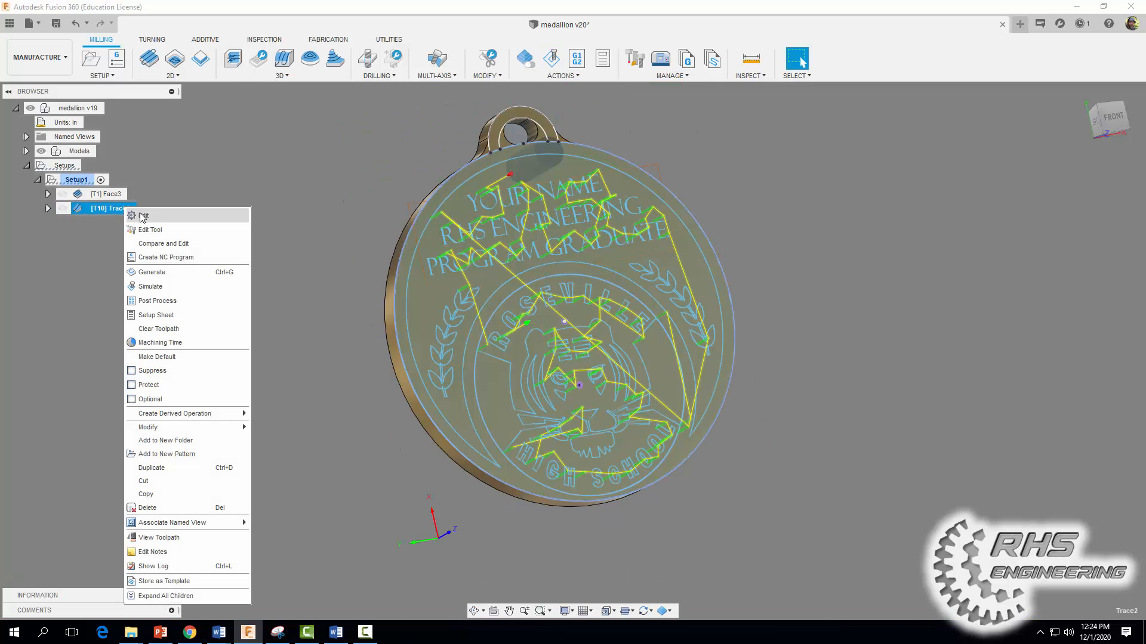
pyautogui.click(141, 214)
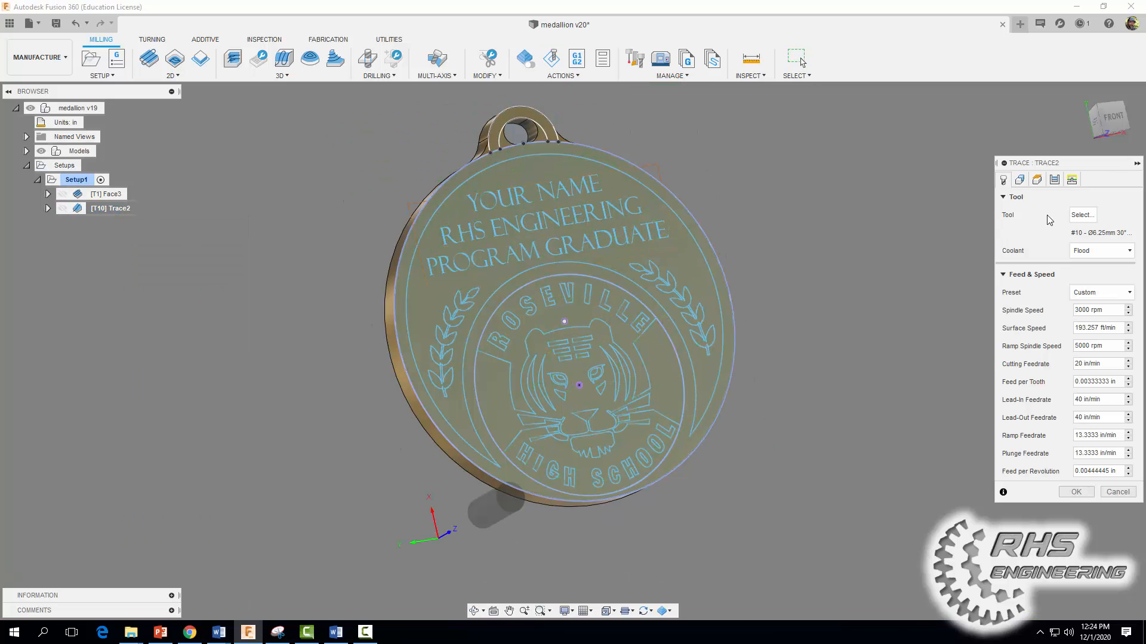
pyautogui.click(1054, 180)
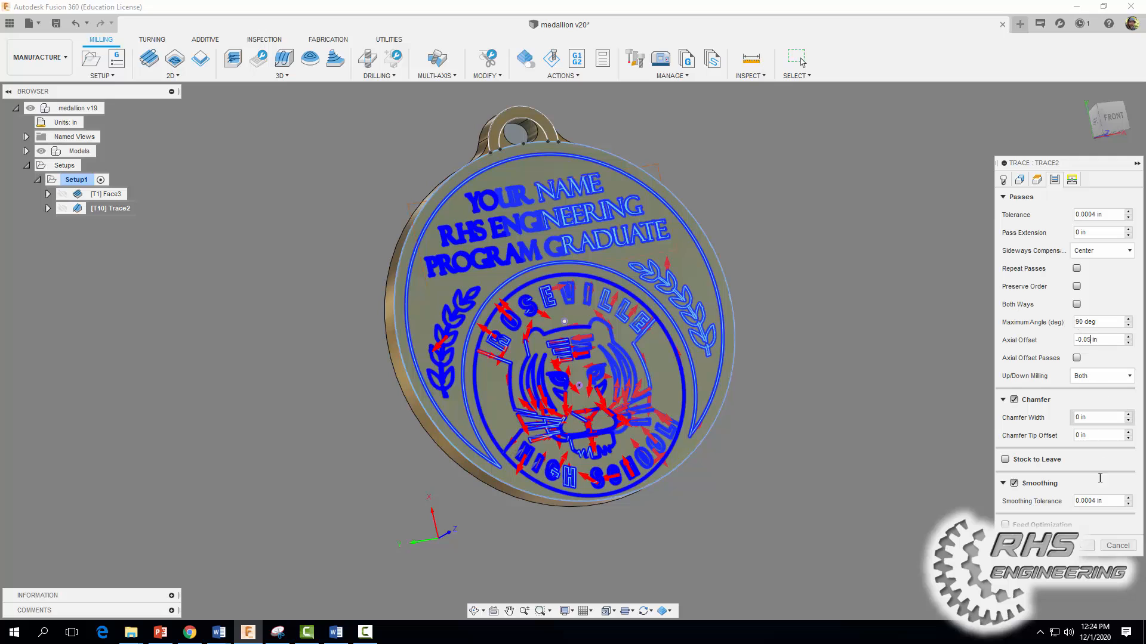
pyautogui.click(1086, 545)
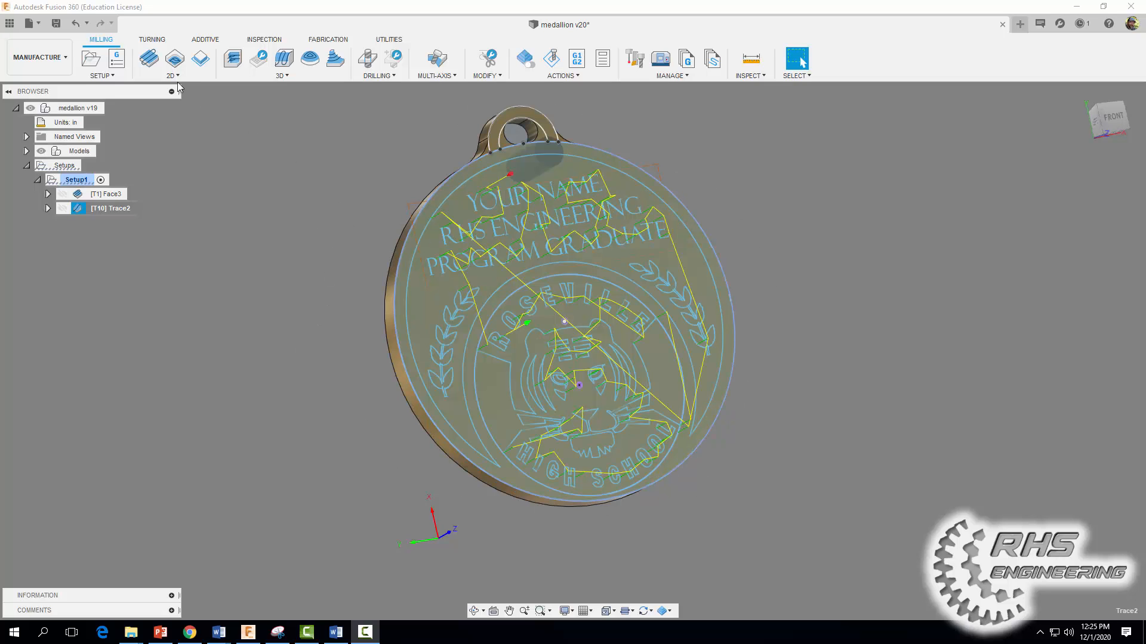
# Step: Create a 2D Adaptive Clearing operation using the T6 1/2 End Mill from medallion_tool_library
pyautogui.click(174, 76)
pyautogui.click(163, 91)
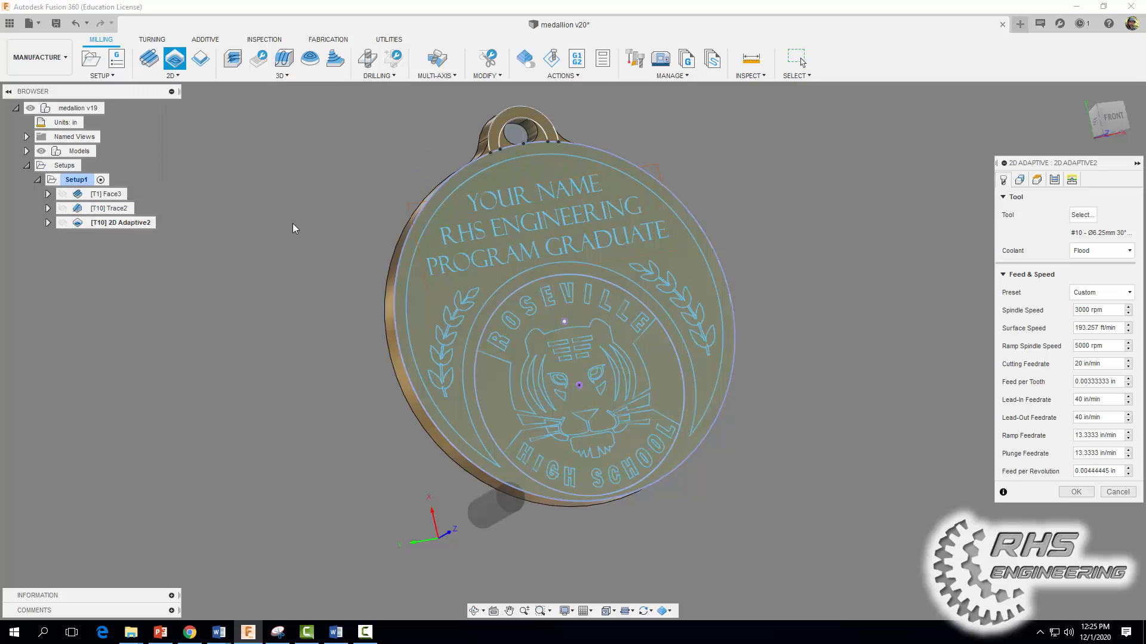
pyautogui.click(1081, 215)
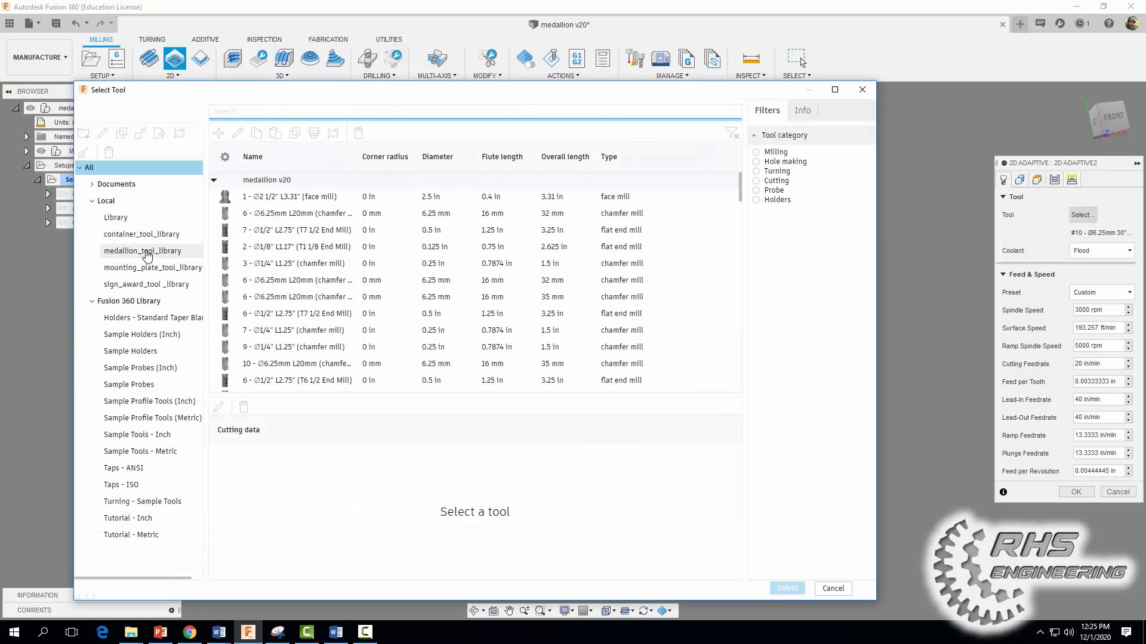
pyautogui.click(149, 251)
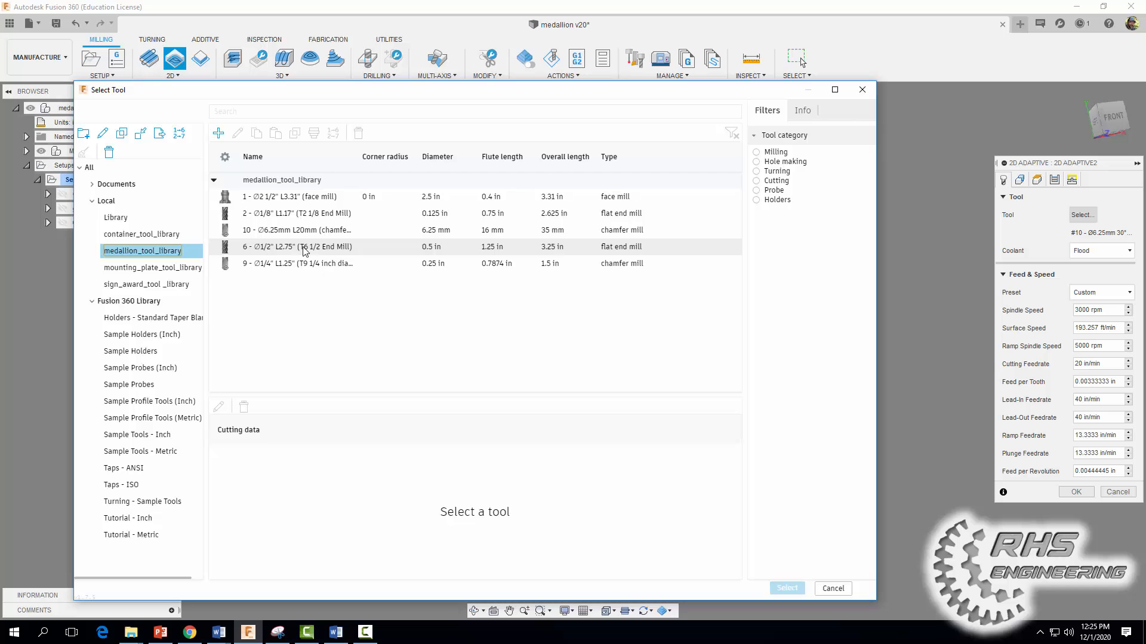
pyautogui.click(333, 250)
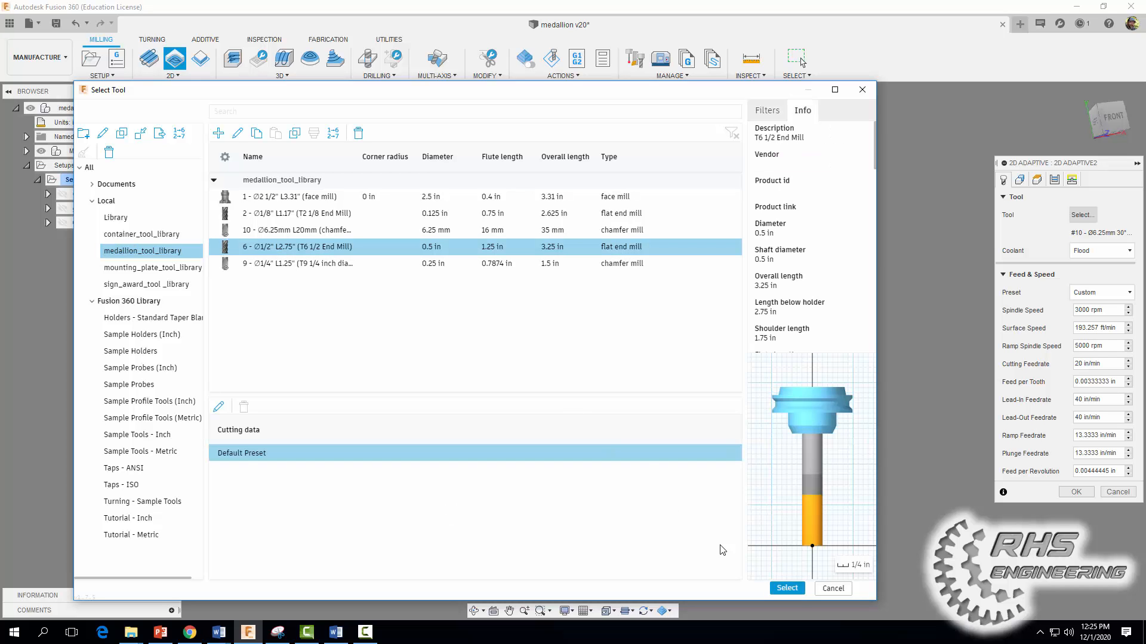
pyautogui.click(786, 589)
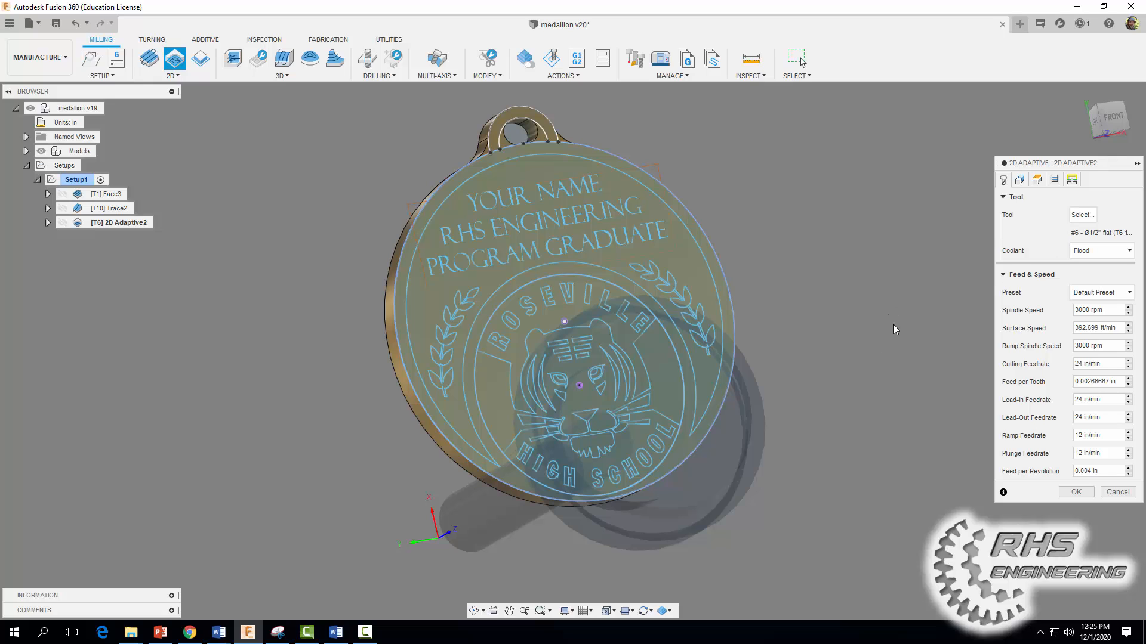
# Step: Set the adaptive clearing's spindle speed to 5000 rpm and its cutting feedrate to 30 in/min
pyautogui.click(1078, 310)
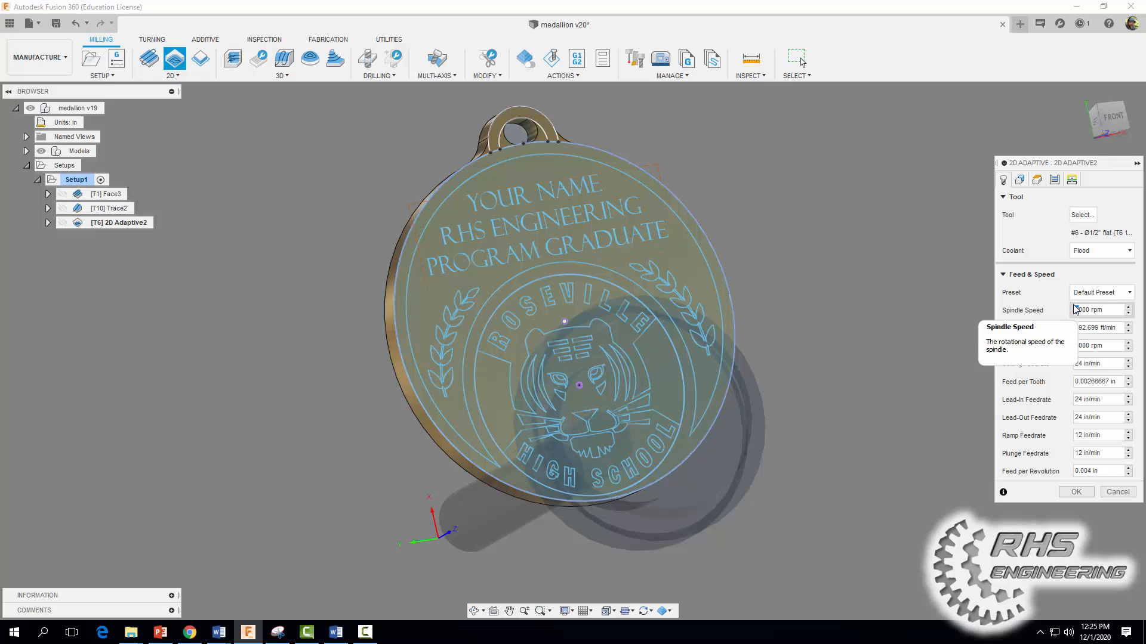
pyautogui.write('5')
pyautogui.doubleClick(1083, 364)
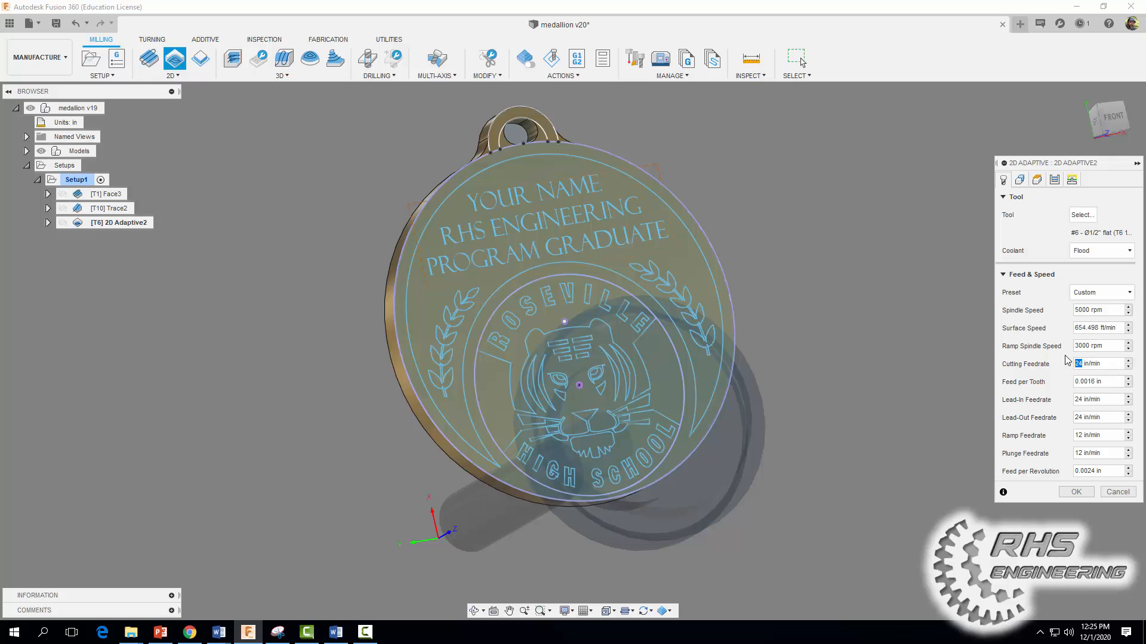
pyautogui.write('30')
# Step: Select the medallion's bottom outer edge, including the hanging loop's outline, as the adaptive clearing's pocket chain
pyautogui.click(1020, 180)
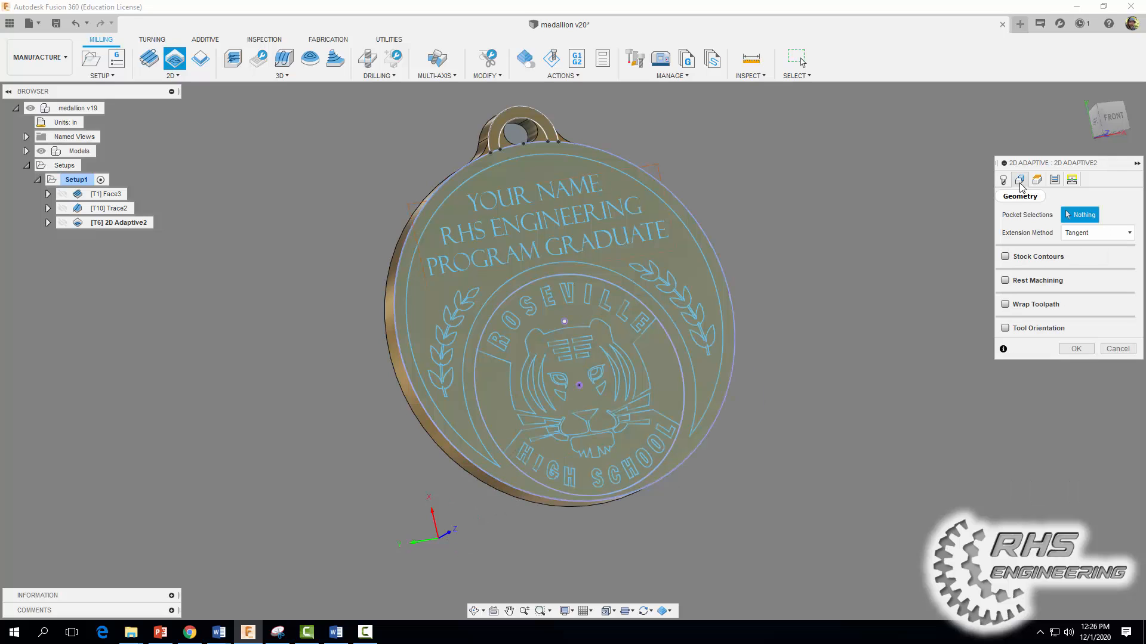
pyautogui.keyDown('shift'); pyautogui.moveTo(754, 515); pyautogui.dragTo(880, 461, button='middle'); pyautogui.keyUp('shift')
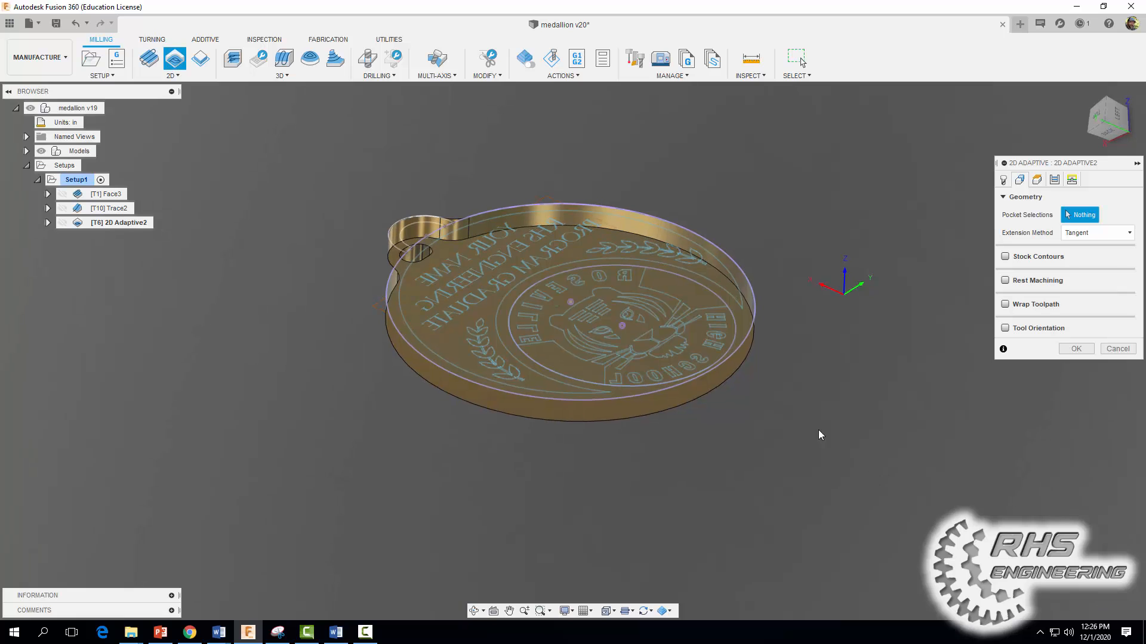
pyautogui.click(626, 235)
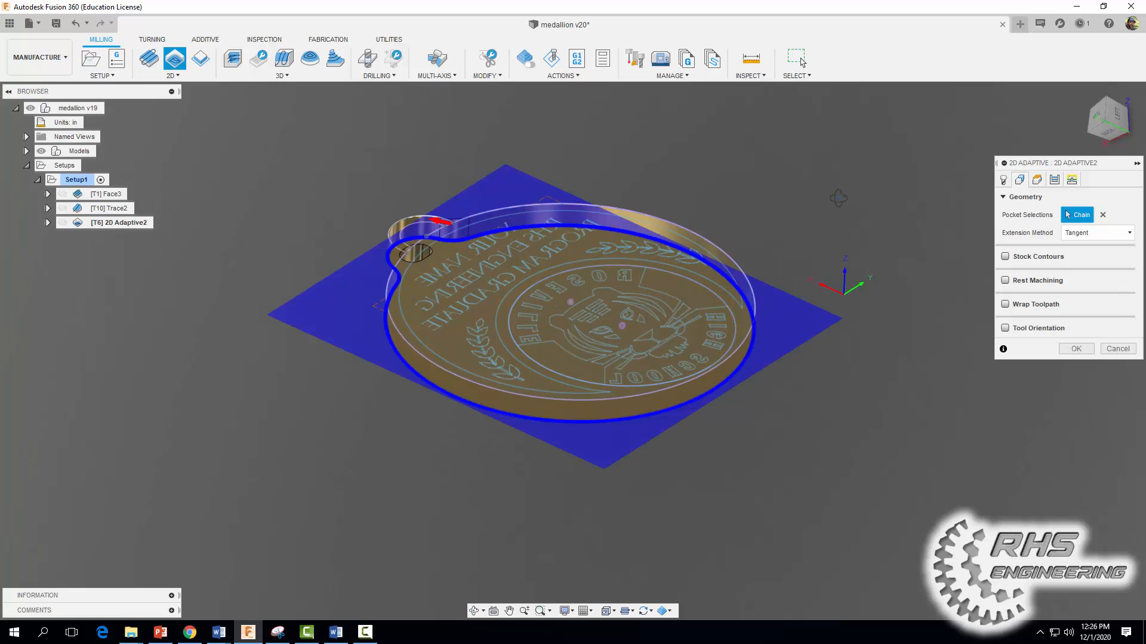
pyautogui.keyDown('shift'); pyautogui.moveTo(838, 198); pyautogui.dragTo(765, 213, button='middle'); pyautogui.keyUp('shift')
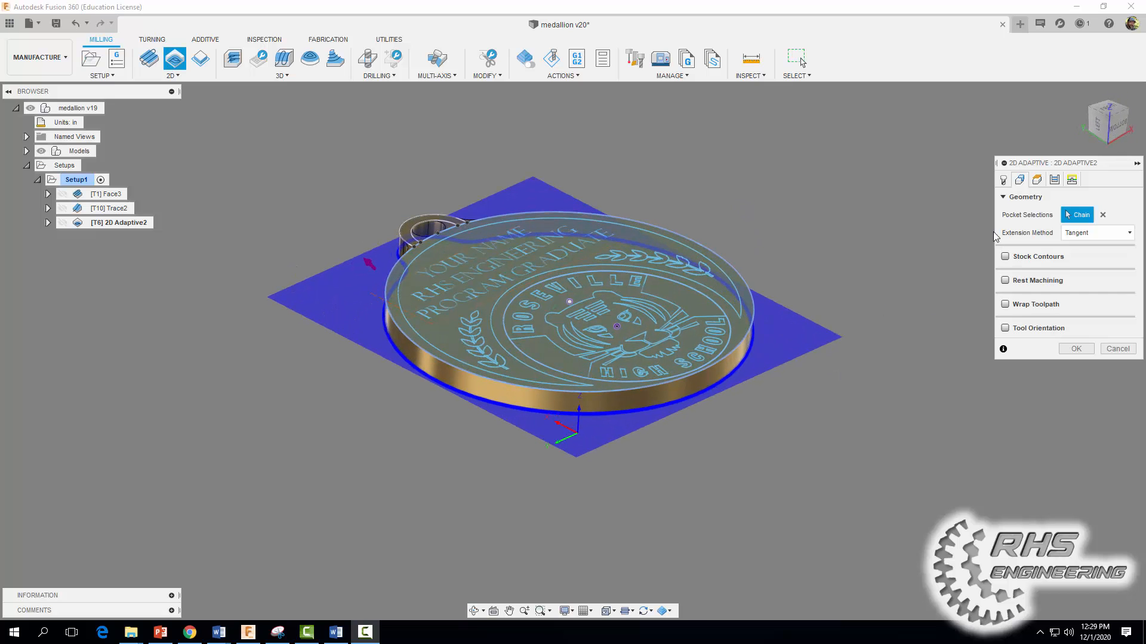
# Step: Set 0.1 in optimal load and 0.01 in radial and axial stock to leave, enable smoothing and feed optimization, and generate the adaptive toolpath
pyautogui.click(1054, 180)
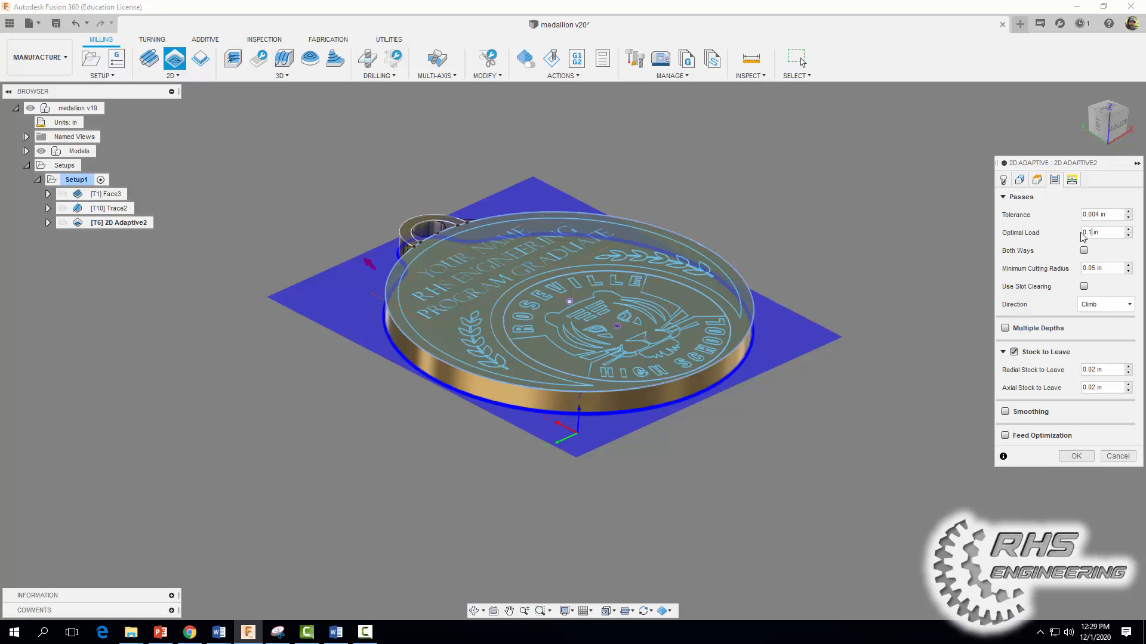
pyautogui.moveTo(1094, 232)
pyautogui.write('1')
pyautogui.click(1006, 412)
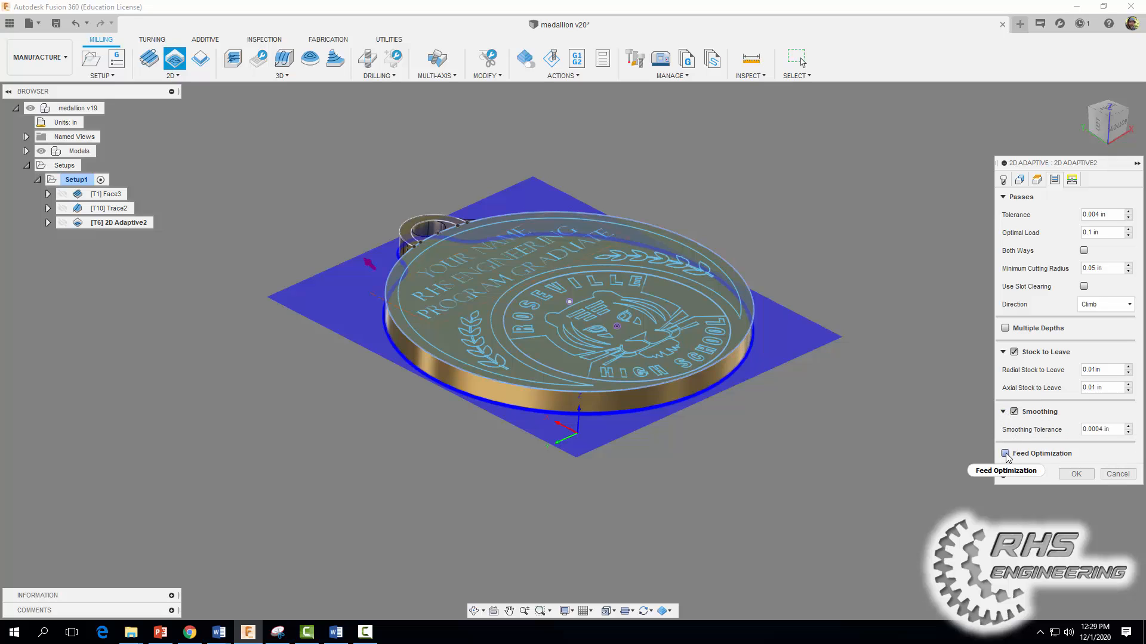
pyautogui.click(1006, 454)
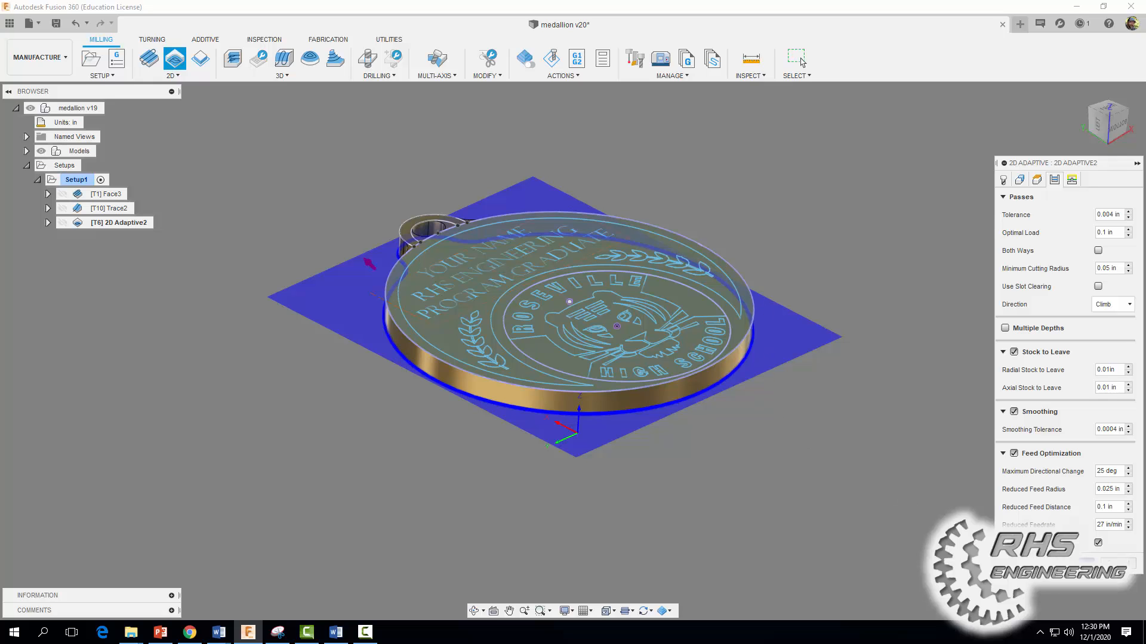
pyautogui.press('Escape')
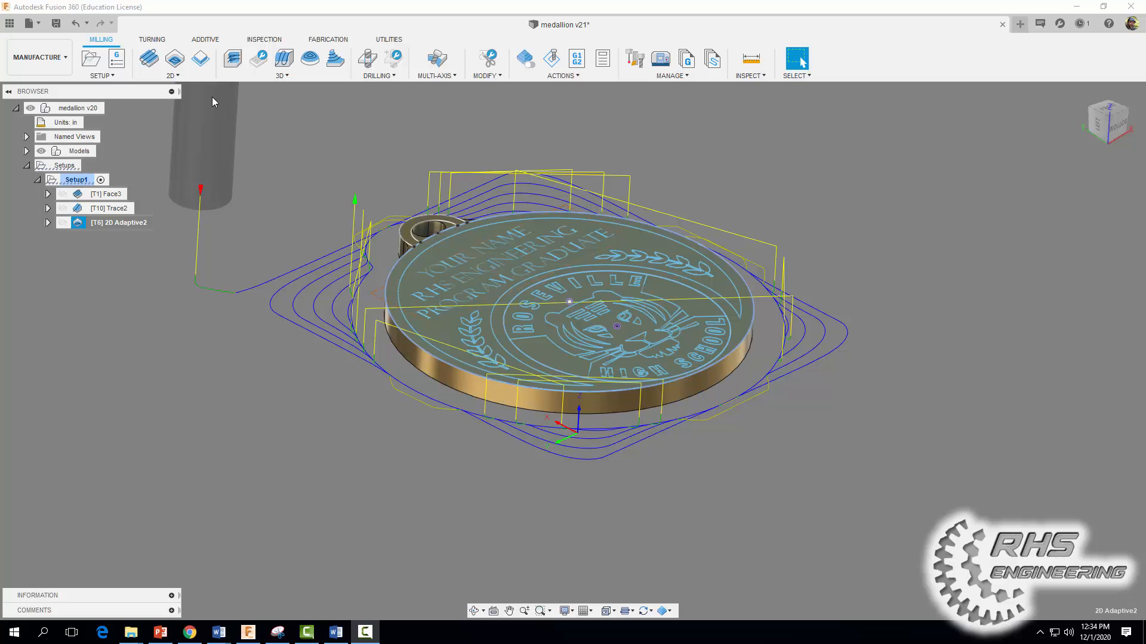
# Step: Create a 2D Pocket operation using the T2 1/8 End Mill from medallion_tool_library
pyautogui.click(173, 75)
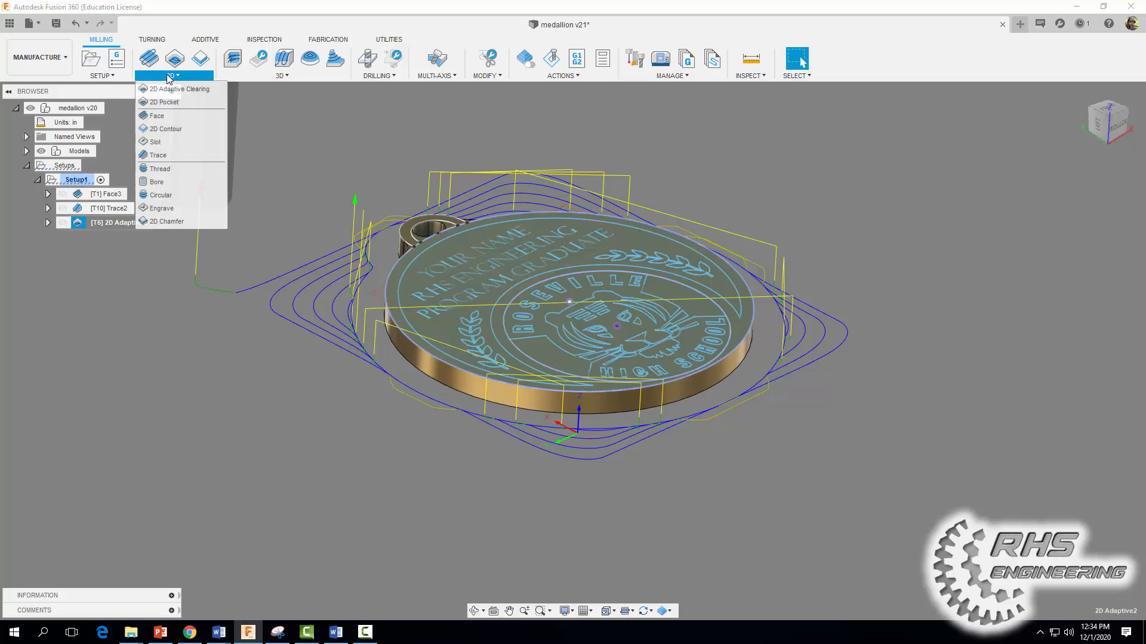
pyautogui.click(173, 104)
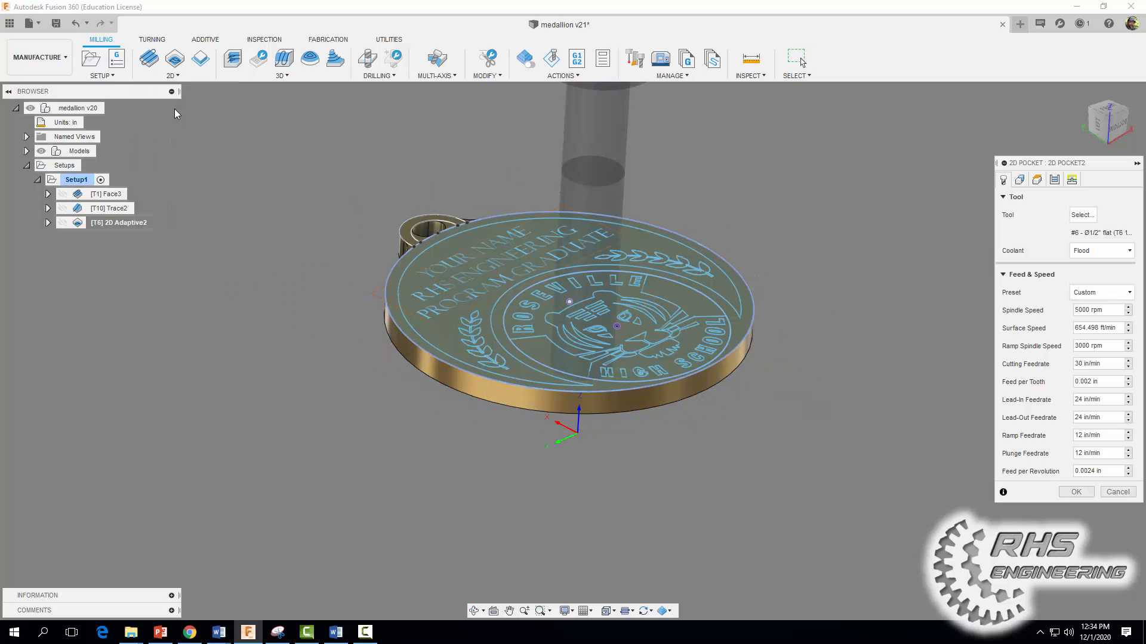
pyautogui.click(1084, 216)
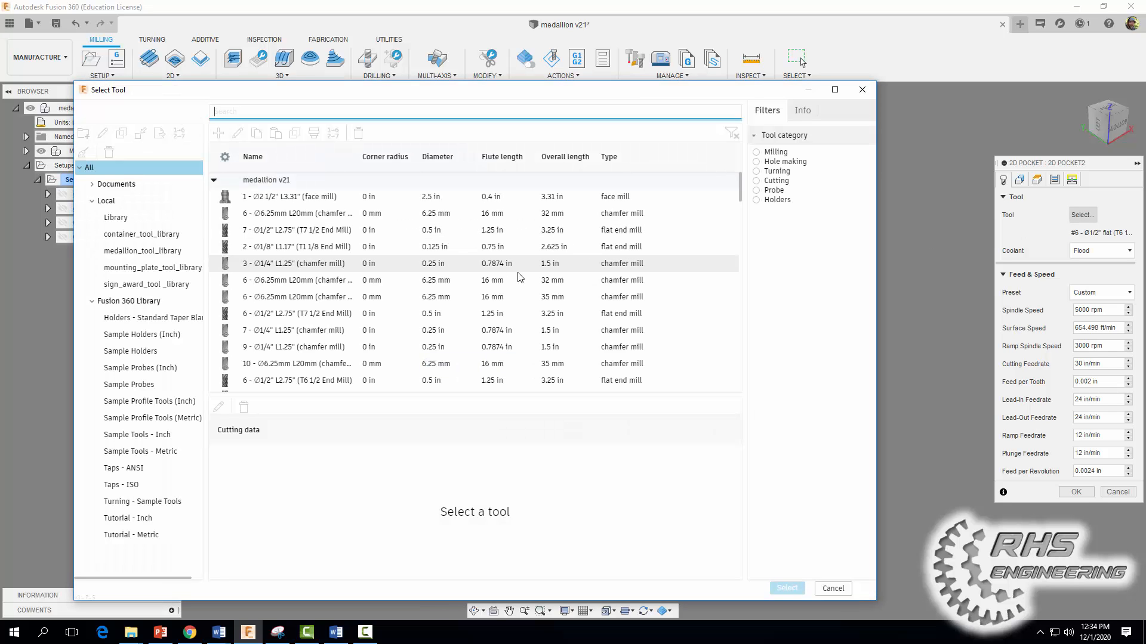
pyautogui.click(160, 251)
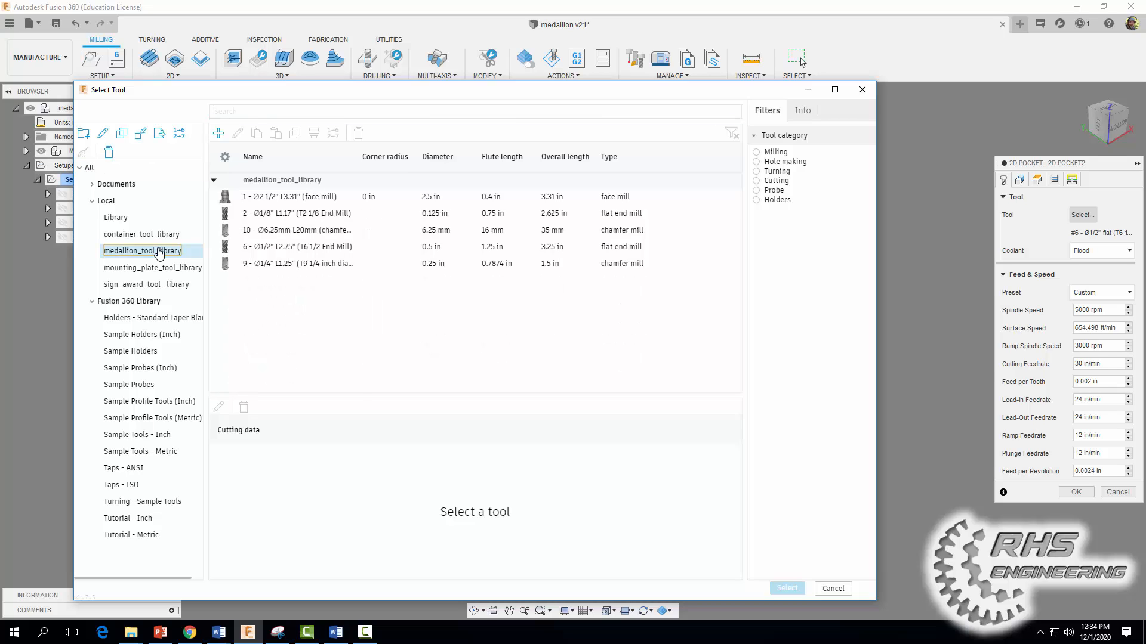
pyautogui.click(271, 214)
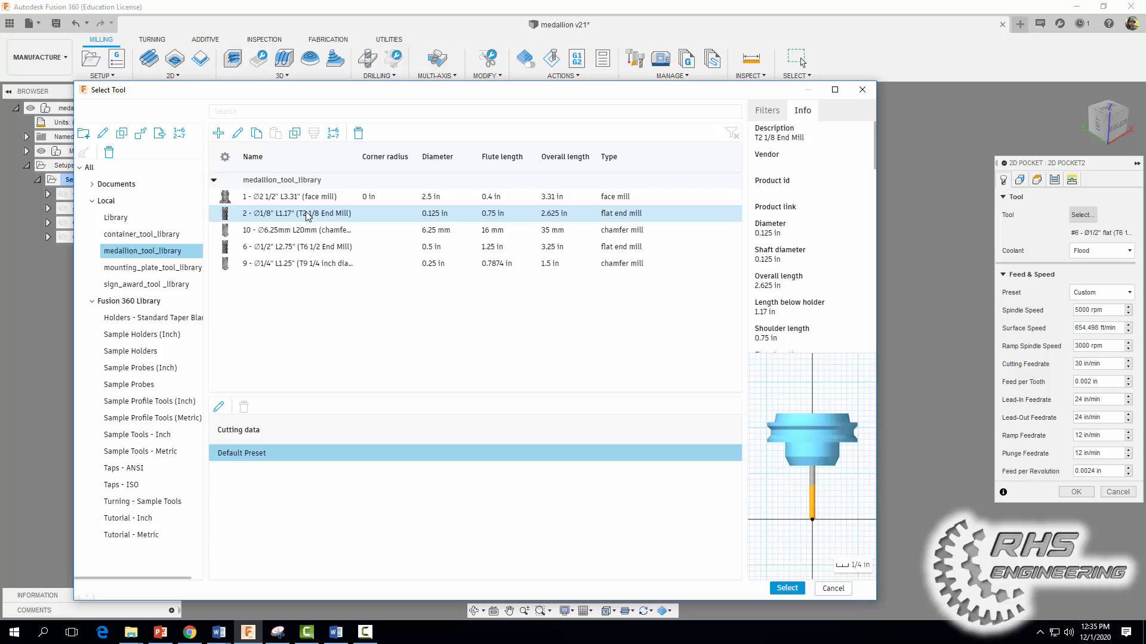
pyautogui.click(787, 589)
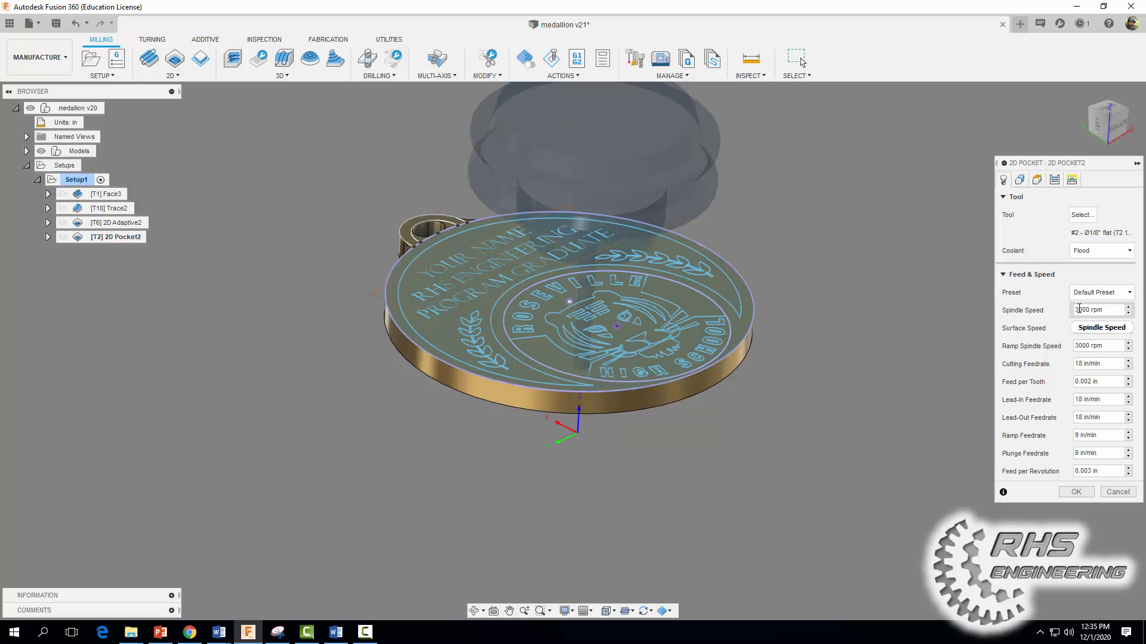
# Step: Set the 2D Pocket operation's spindle speed and ramp spindle speed to 5000 rpm
pyautogui.moveTo(1075, 309); pyautogui.dragTo(1077, 309)
pyautogui.write('5')
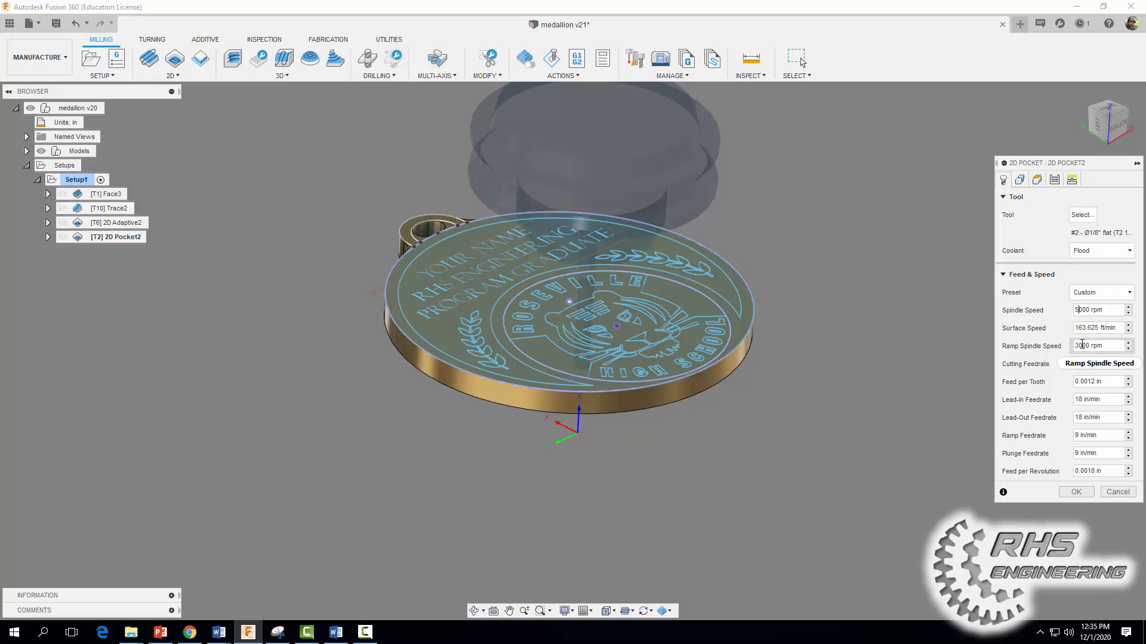
pyautogui.moveTo(1081, 345); pyautogui.dragTo(1076, 345)
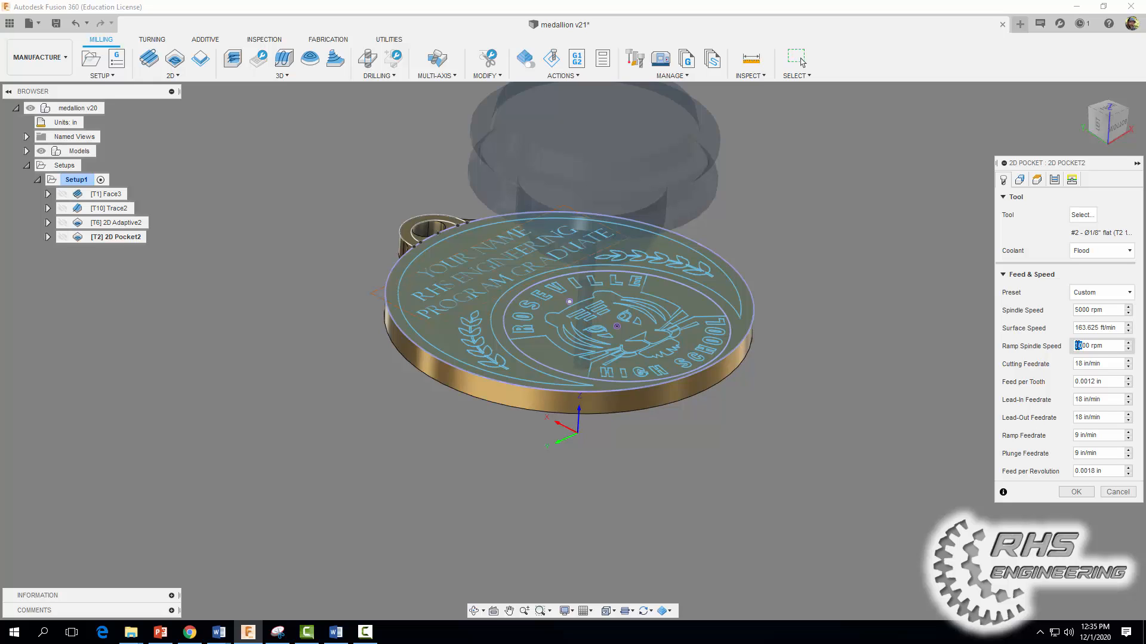
pyautogui.click(1079, 345)
pyautogui.moveTo(1079, 345); pyautogui.dragTo(1075, 345)
pyautogui.write('5')
# Step: Set the pocket's cutting, ramp and plunge feedrates to 10 in/min
pyautogui.moveTo(1082, 363); pyautogui.dragTo(1072, 364)
pyautogui.write('10')
pyautogui.press('Tab')
pyautogui.press('Tab')
pyautogui.press('Tab')
pyautogui.press('Tab')
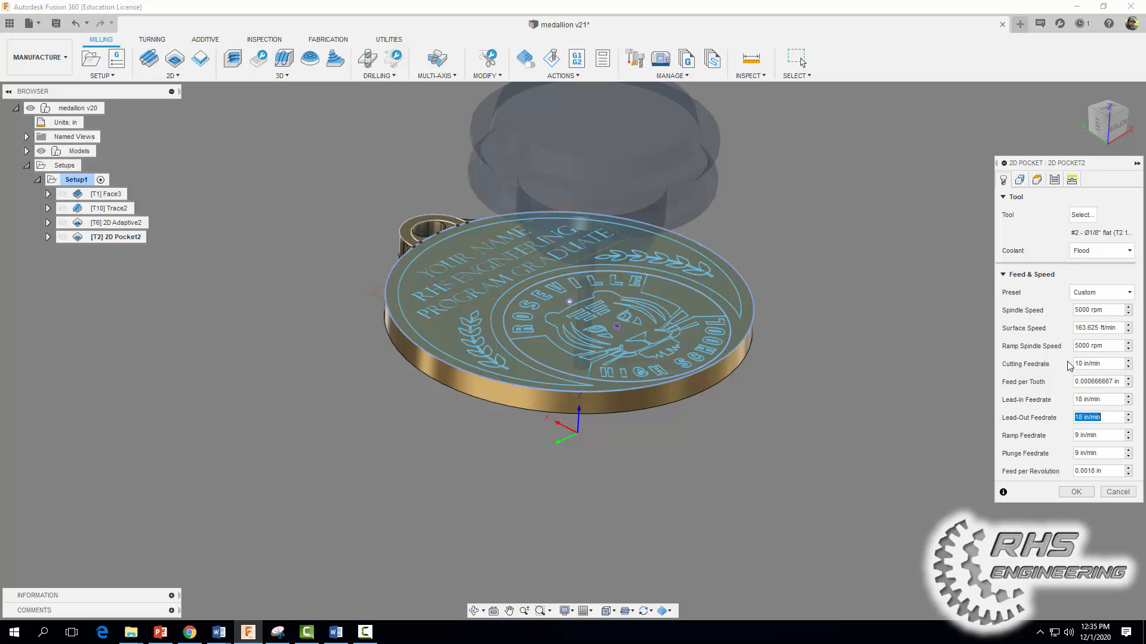
pyautogui.write('10')
pyautogui.press('Tab')
pyautogui.write('10')
pyautogui.press('Tab')
# Step: Select the bottom edge of the hanging loop's hole as the pocket chain
pyautogui.click(1019, 180)
pyautogui.keyDown('shift'); pyautogui.moveTo(701, 515); pyautogui.dragTo(757, 424, button='middle'); pyautogui.keyUp('shift')
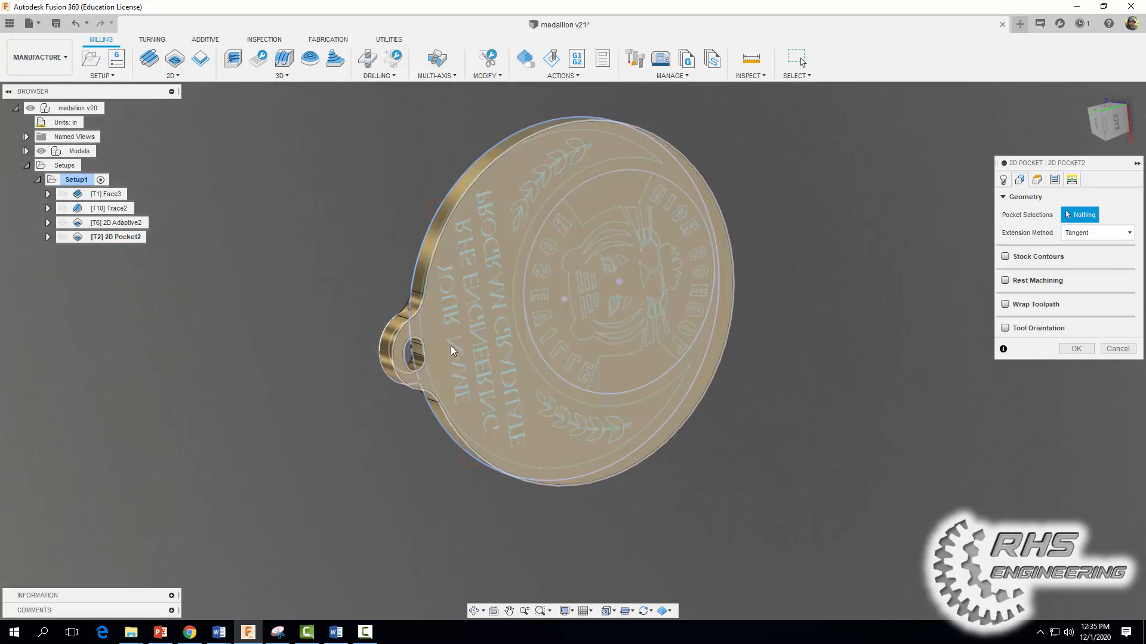
pyautogui.click(416, 342)
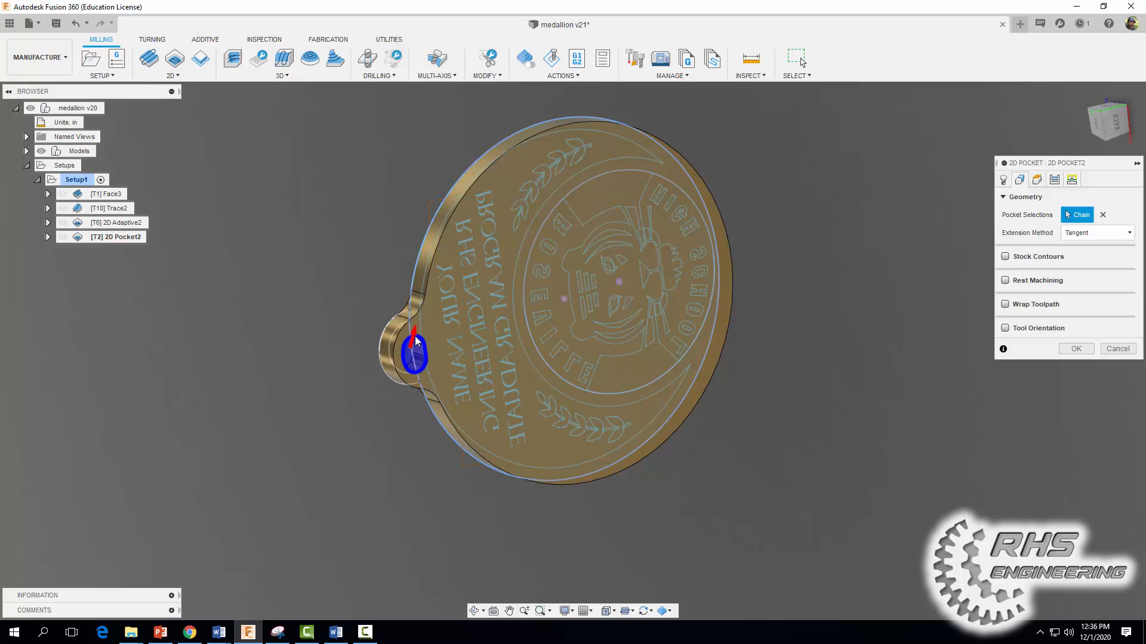
pyautogui.keyDown('shift'); pyautogui.moveTo(818, 225); pyautogui.dragTo(769, 260, button='middle'); pyautogui.keyUp('shift')
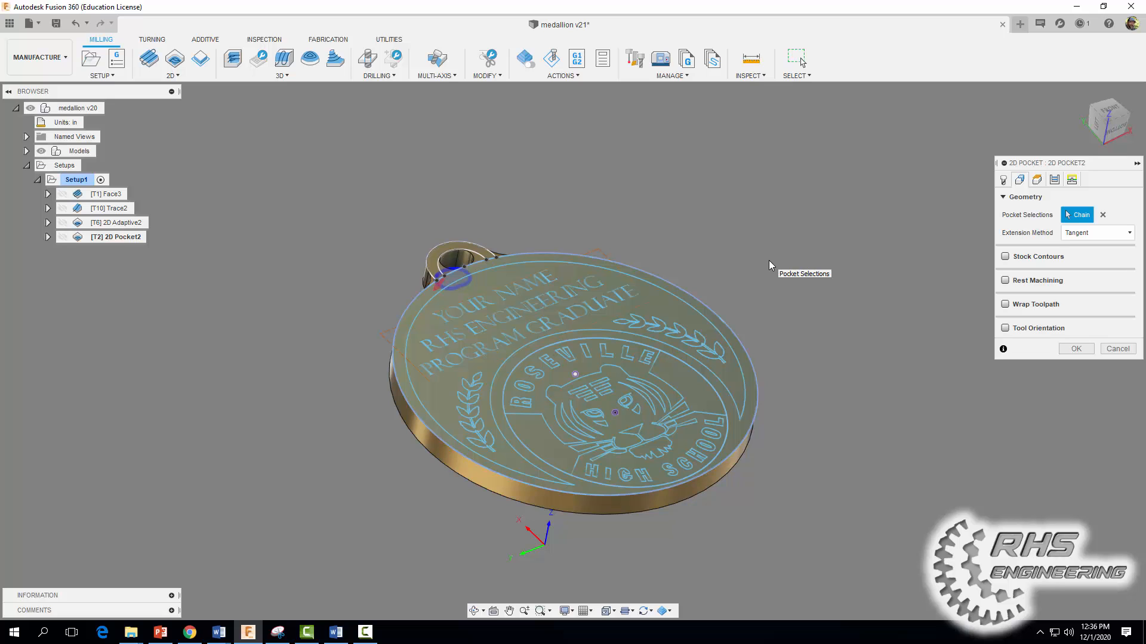
# Step: Set the pocket's maximum stepover to 0.03 in, radial stock to leave to 0.01 in and axial to 0 in, and enable smoothing
pyautogui.click(1055, 180)
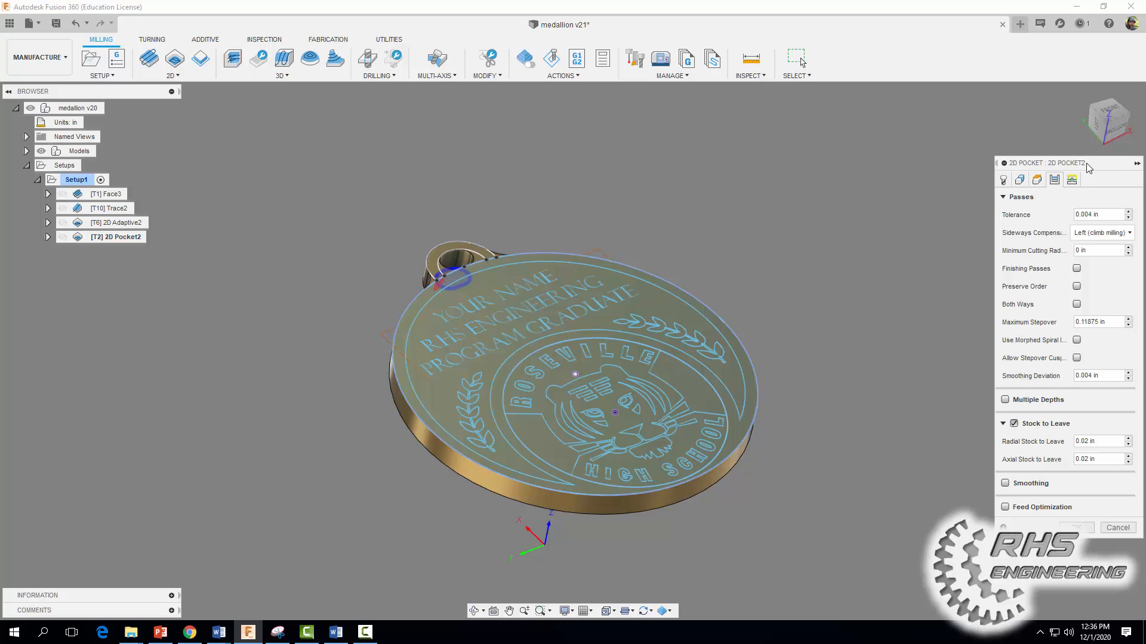
pyautogui.moveTo(1087, 167); pyautogui.dragTo(987, 147)
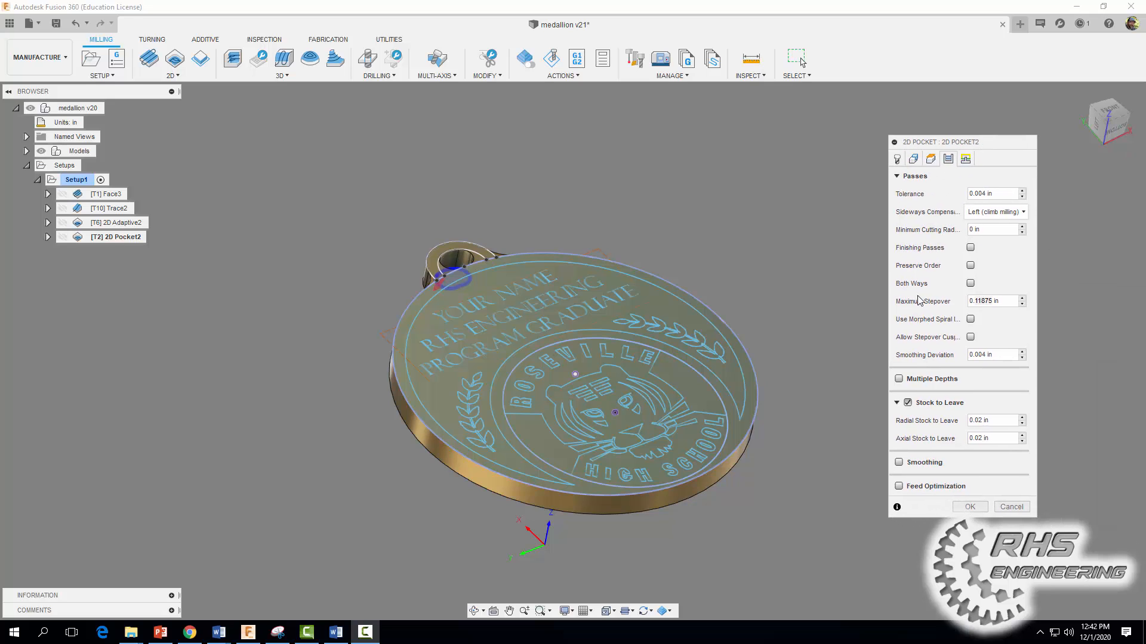
pyautogui.moveTo(992, 301); pyautogui.dragTo(976, 300)
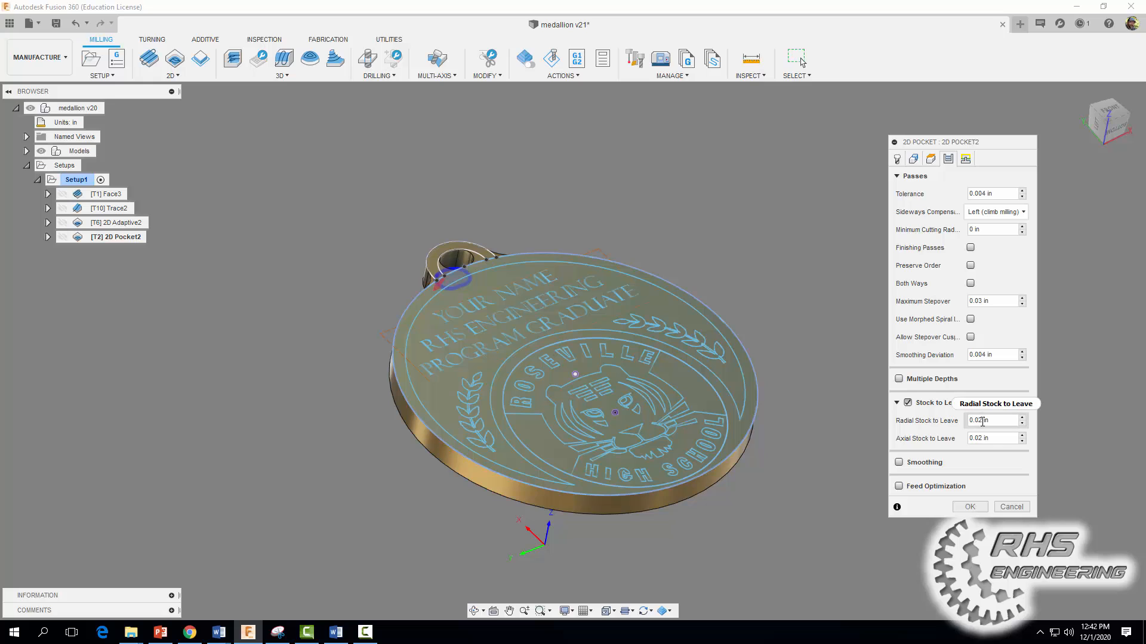
pyautogui.moveTo(982, 422); pyautogui.dragTo(979, 422)
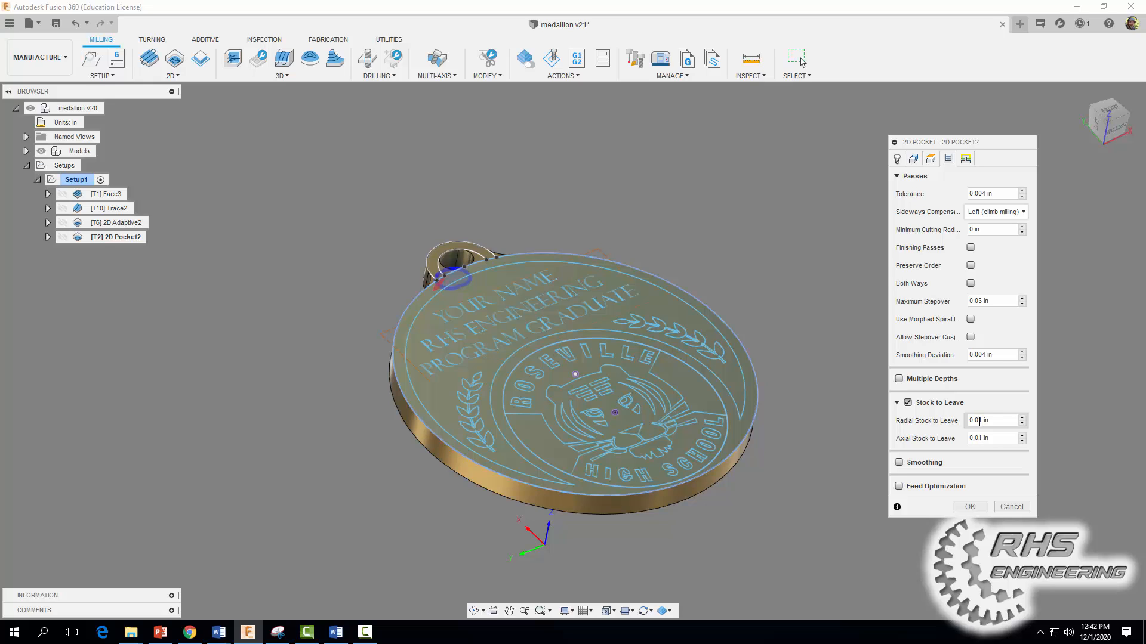
pyautogui.click(979, 439)
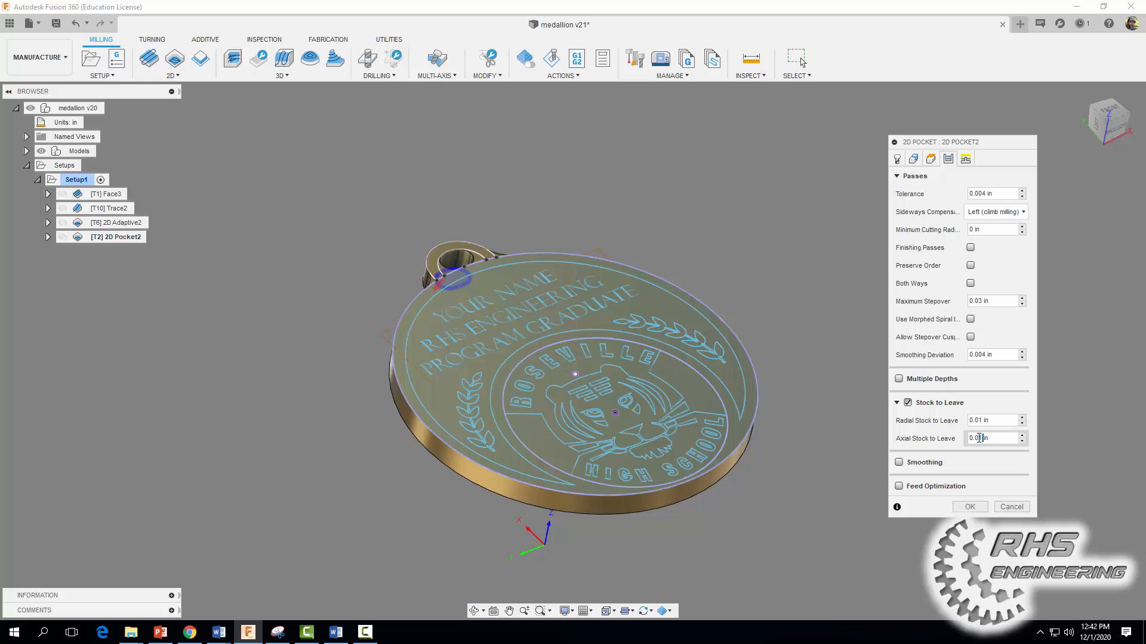
pyautogui.doubleClick(979, 438)
pyautogui.write('0')
pyautogui.click(898, 463)
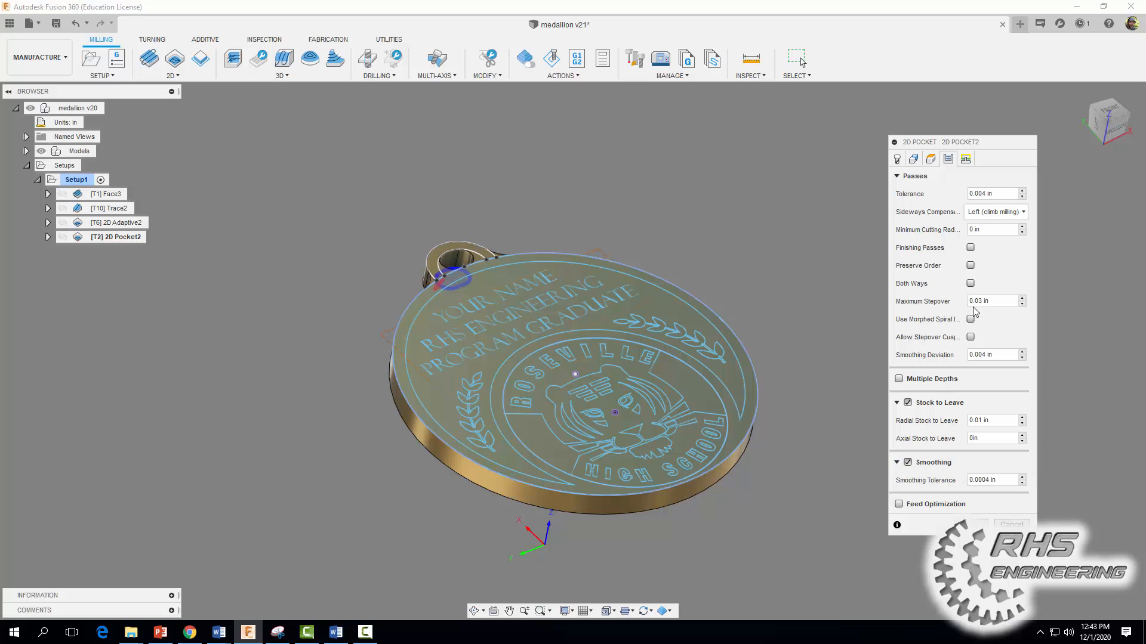
# Step: Review the pocket's linking settings, keep the Helix ramp, and generate and inspect the toolpath in the loop's hole
pyautogui.click(966, 159)
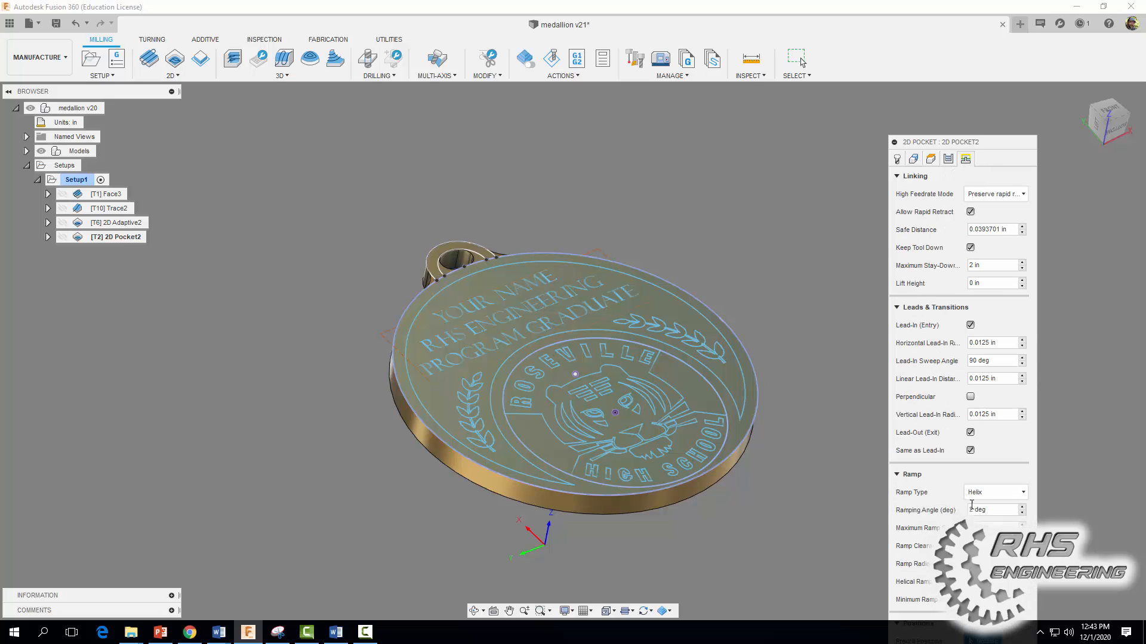
pyautogui.moveTo(984, 499)
pyautogui.moveTo(993, 144); pyautogui.dragTo(955, 55)
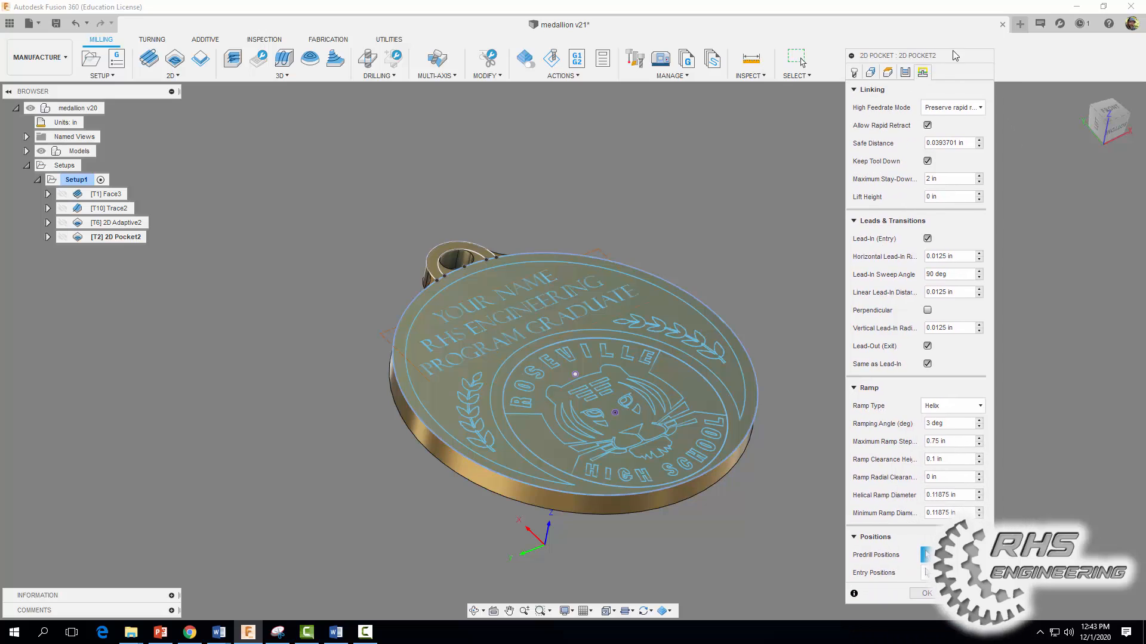
pyautogui.click(920, 594)
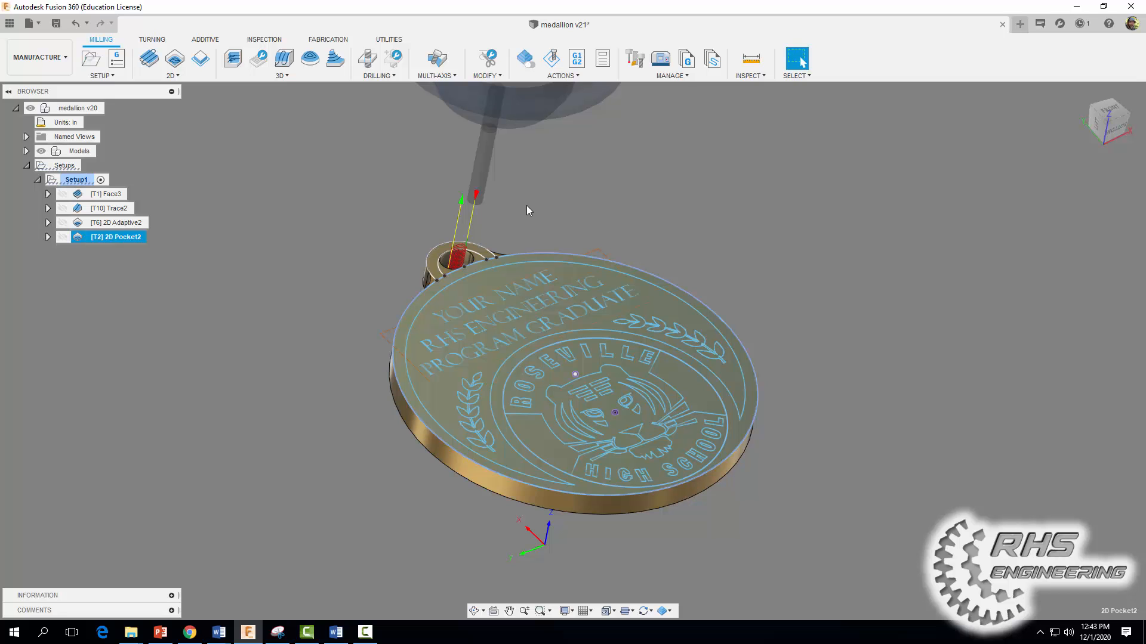
pyautogui.scroll(5, 532, 211)
pyautogui.keyDown('shift'); pyautogui.moveTo(544, 218); pyautogui.dragTo(627, 235, button='middle'); pyautogui.keyUp('shift')
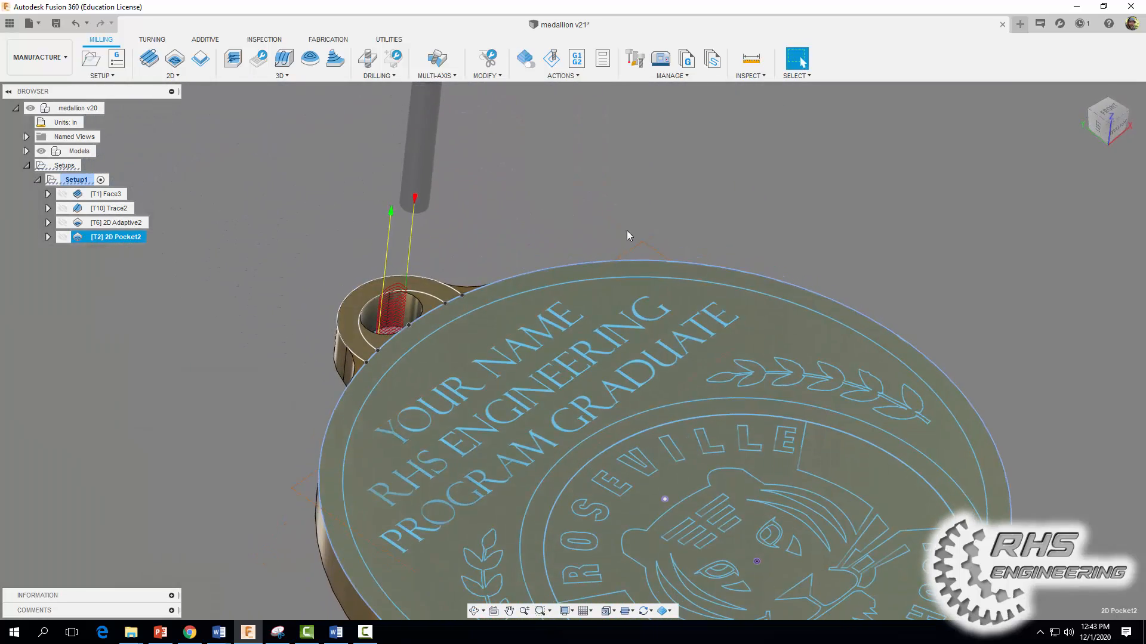
pyautogui.scroll(-2, 627, 235)
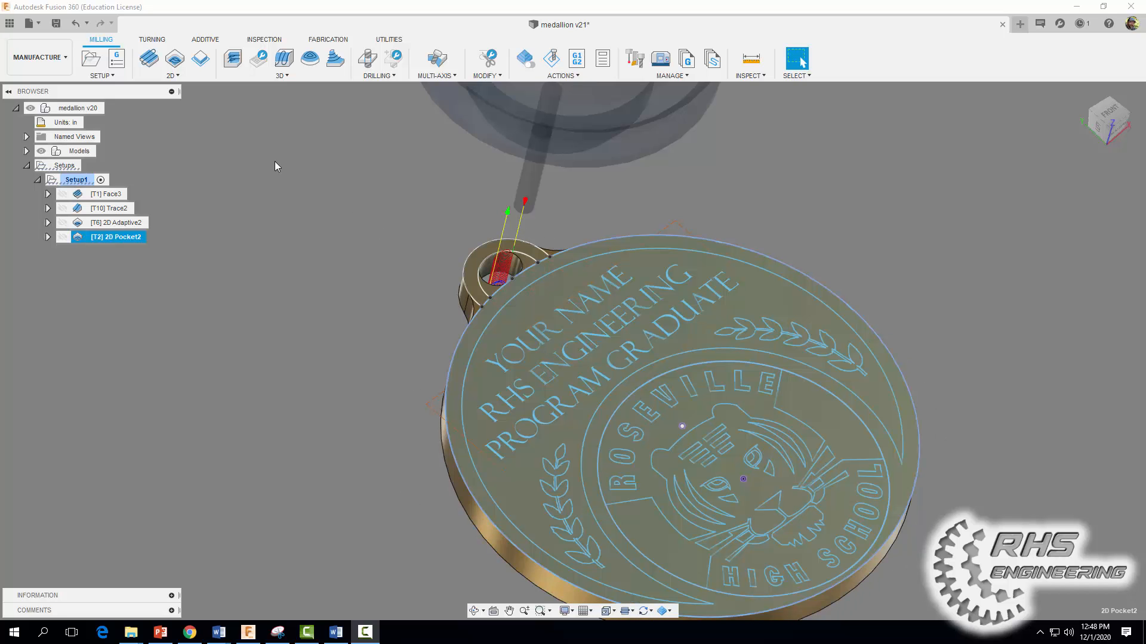
# Step: Create a 2D Contour operation with the 1/8 in flat end mill at 3000 rpm spindle speed and 20 in/min cutting feedrate
pyautogui.click(172, 77)
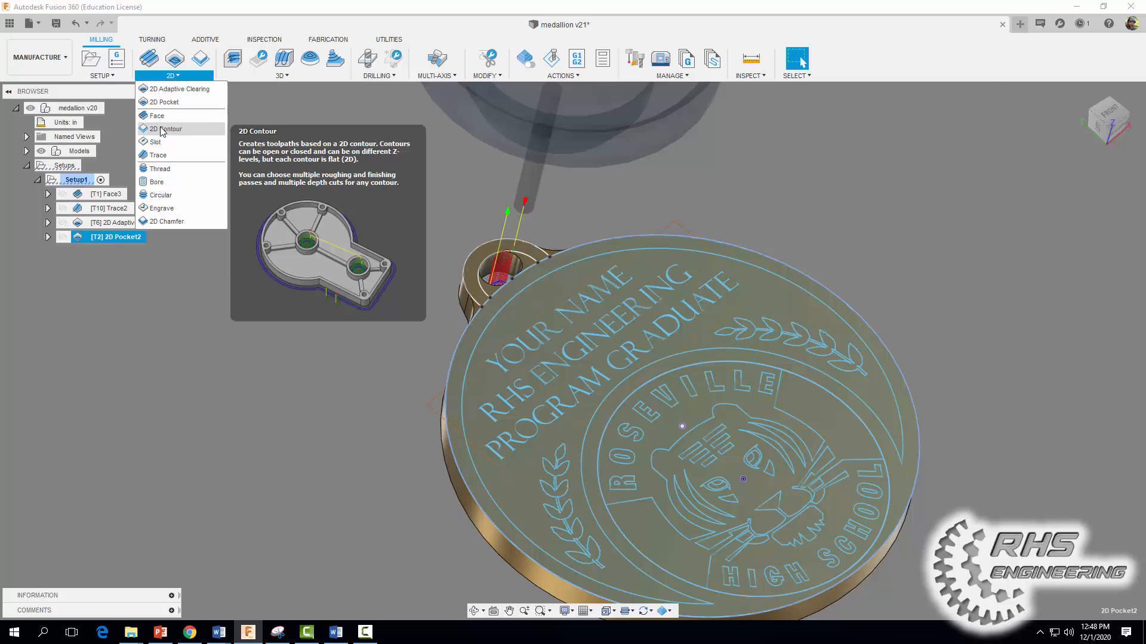
pyautogui.click(160, 128)
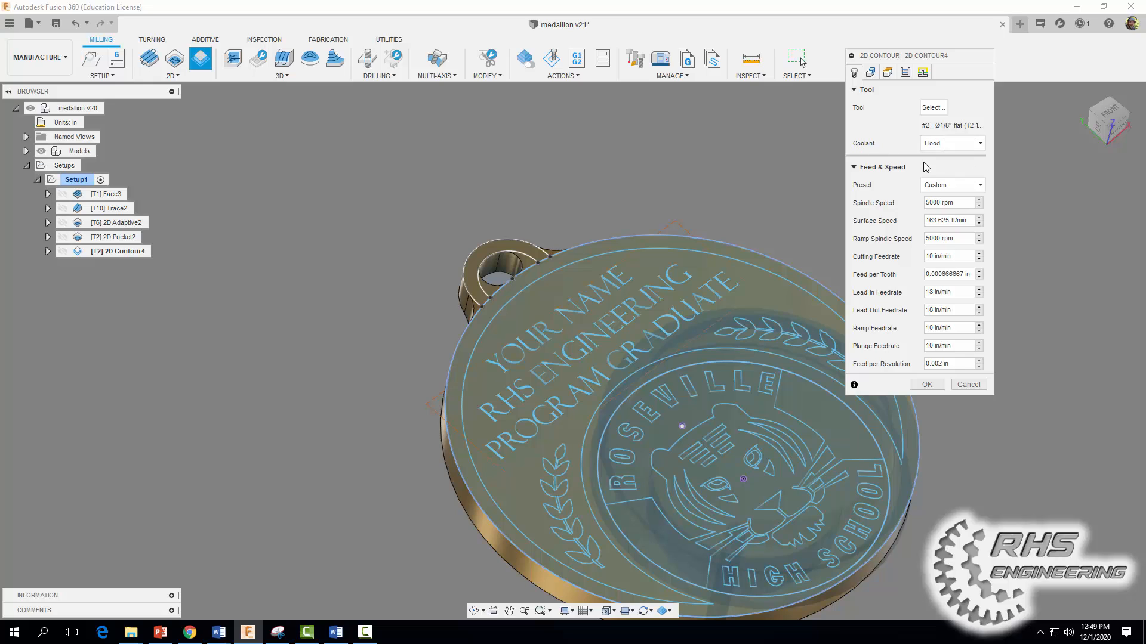
pyautogui.moveTo(930, 204); pyautogui.dragTo(926, 203)
pyautogui.write('3')
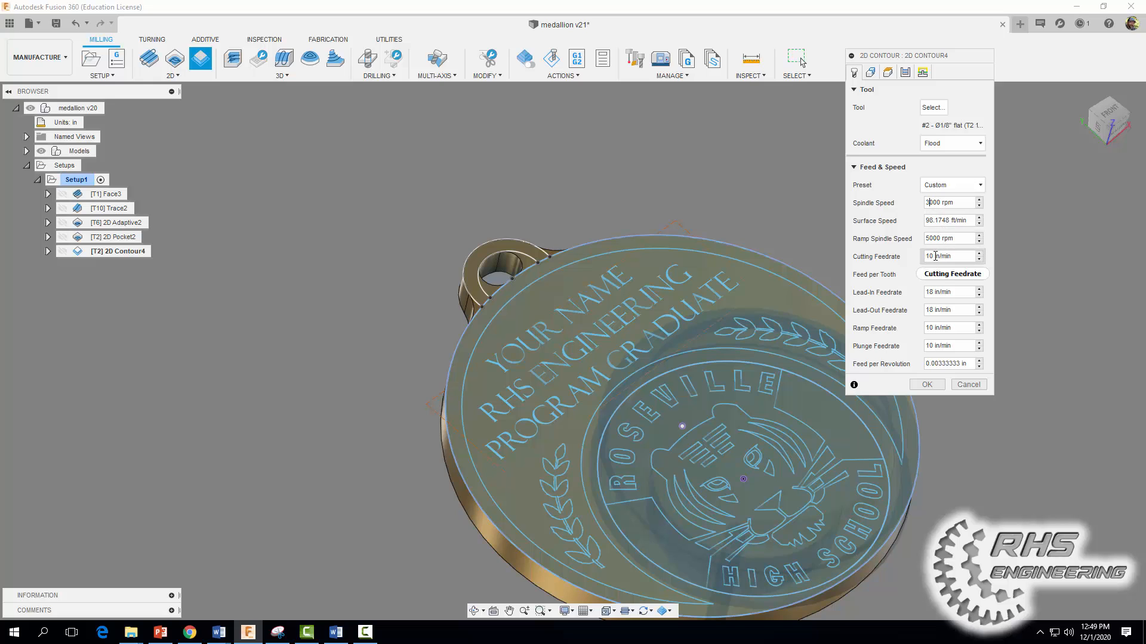
pyautogui.moveTo(935, 256); pyautogui.dragTo(915, 259)
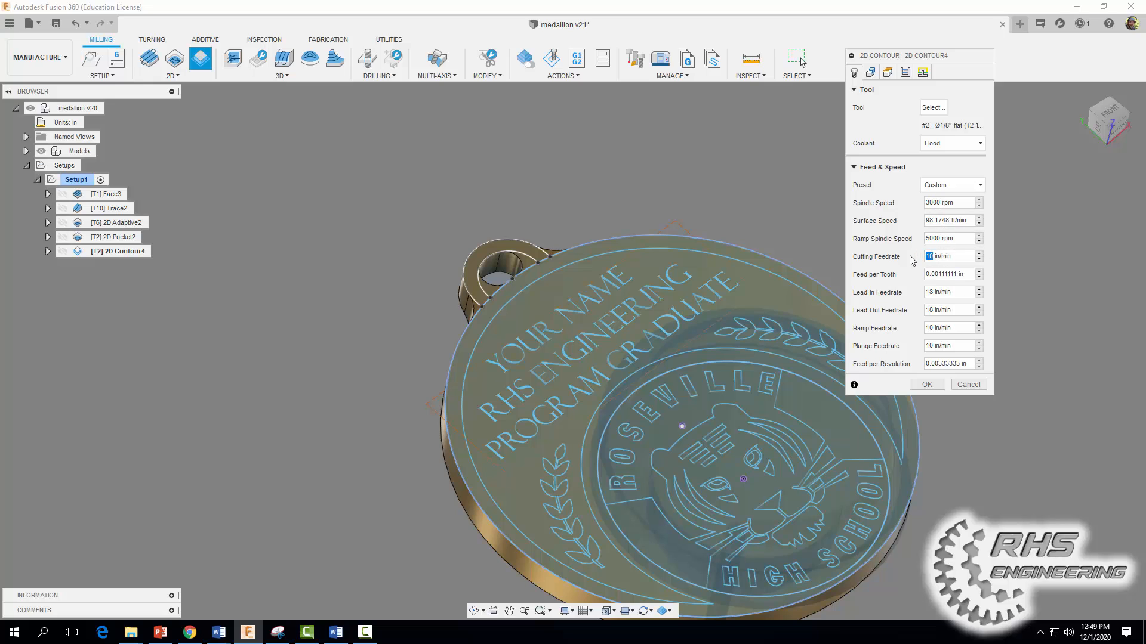
pyautogui.write('20')
# Step: Select the bottom edges of the loop's hole and the medallion's outer profile as contours, and generate the contour toolpath
pyautogui.click(870, 74)
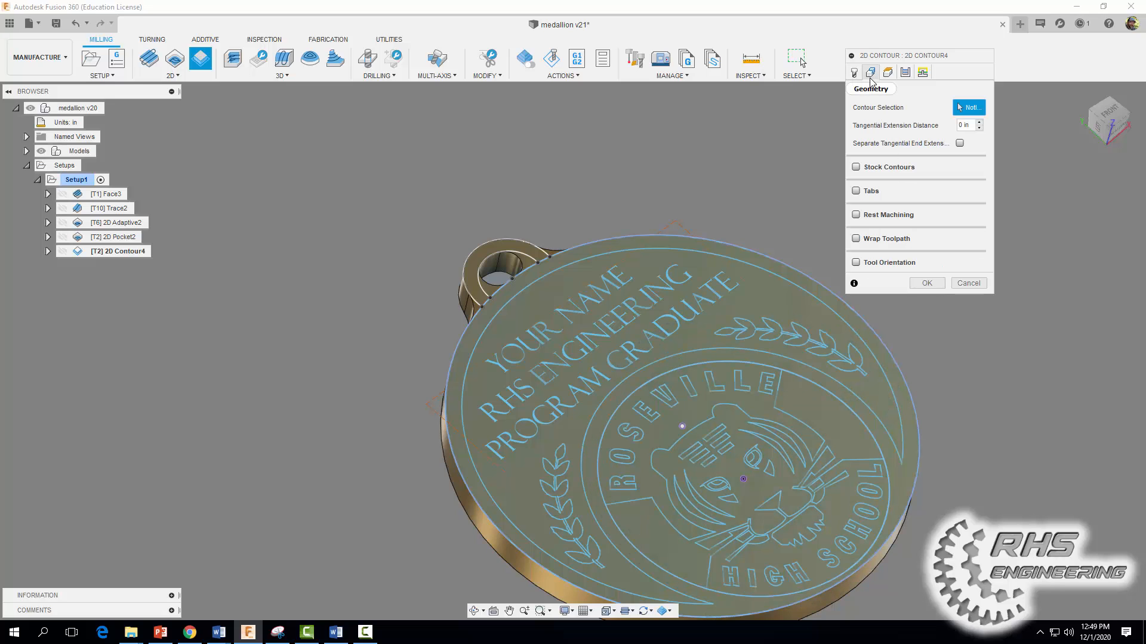
pyautogui.click(503, 279)
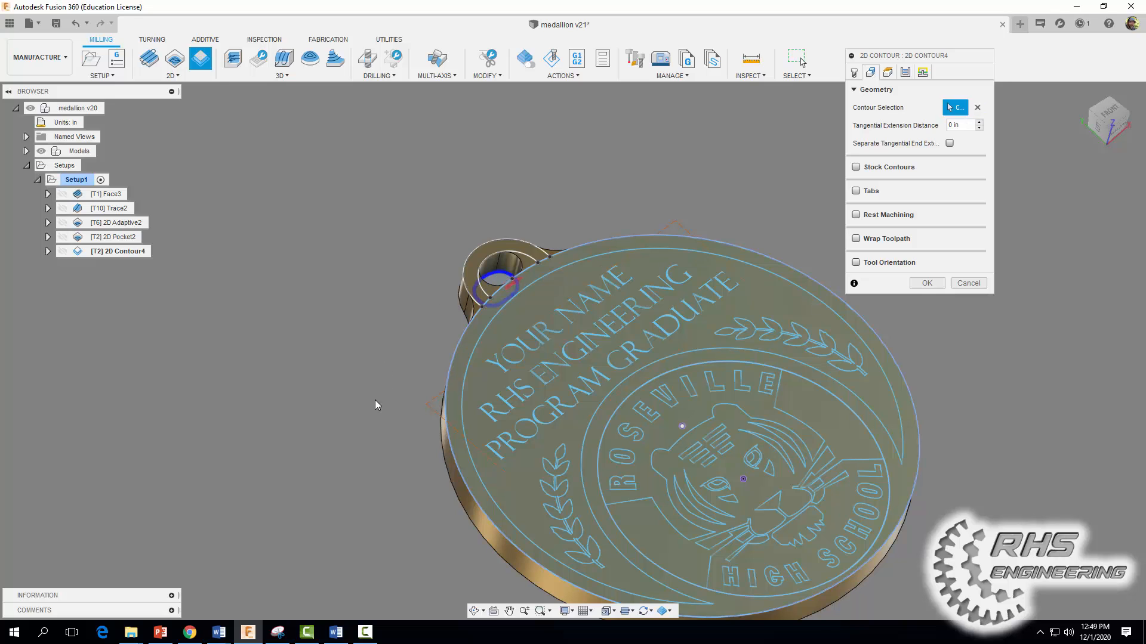
pyautogui.click(458, 305)
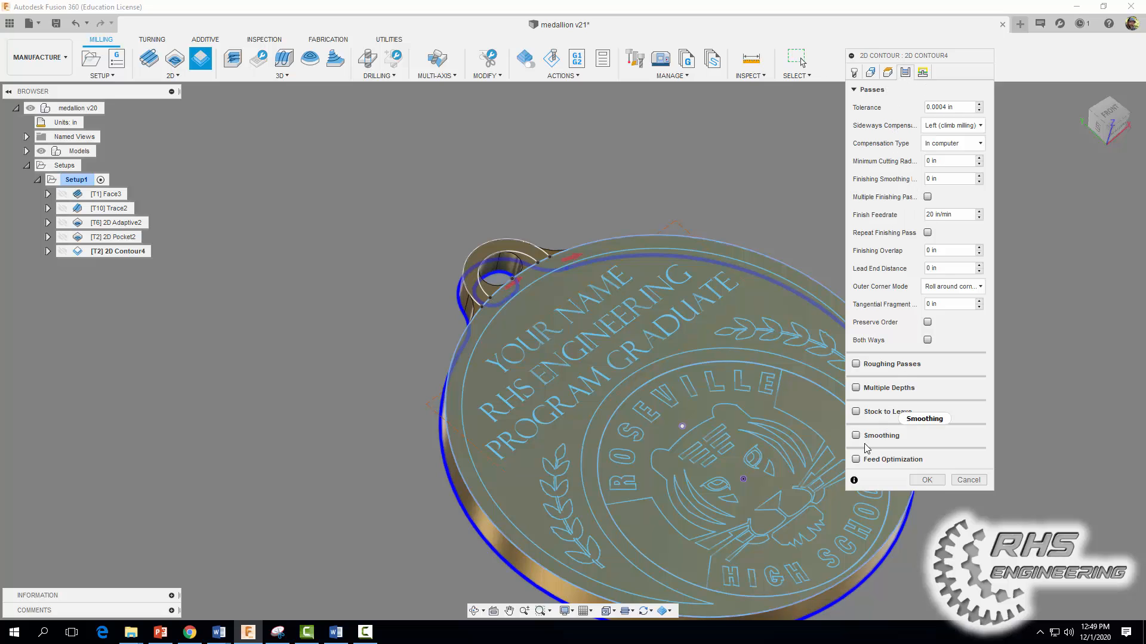
pyautogui.click(927, 481)
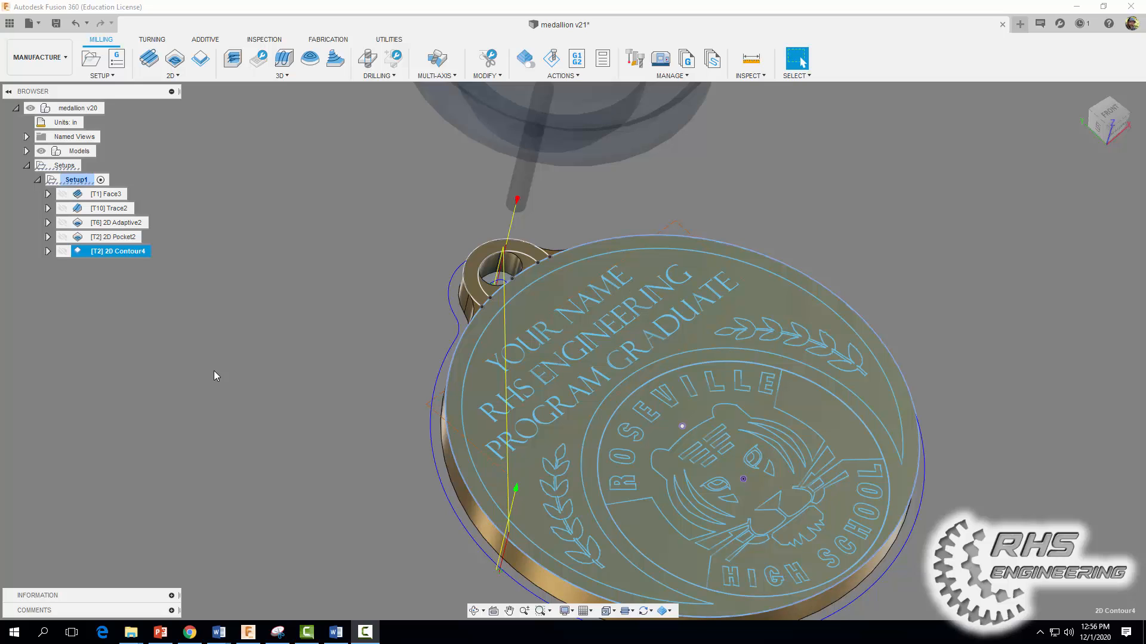
# Step: Create another 2D Contour using the T9 1/4 inch chamfer tool from medallion_tool_library, at 3000 rpm spindle speed and 20 in/min cutting feedrate
pyautogui.click(169, 76)
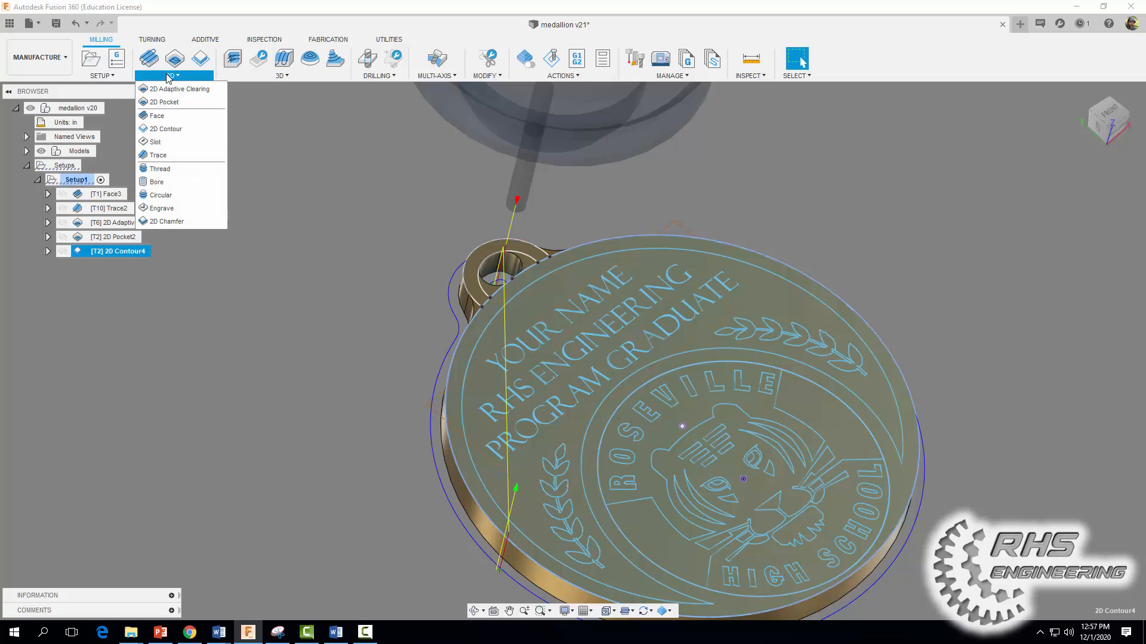
pyautogui.click(167, 130)
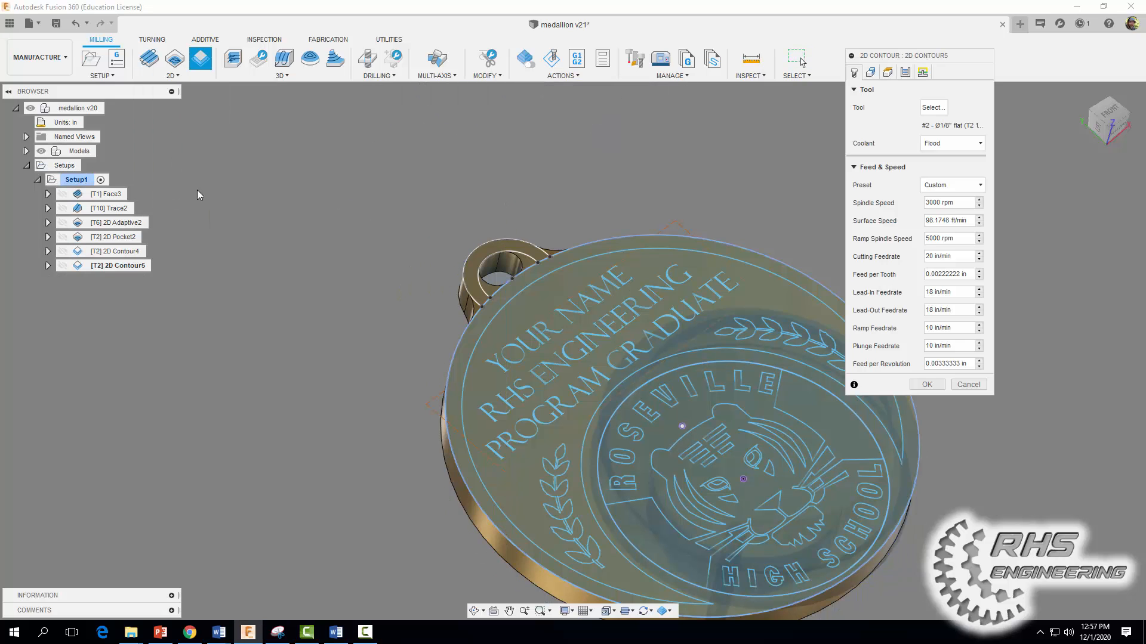
pyautogui.click(933, 109)
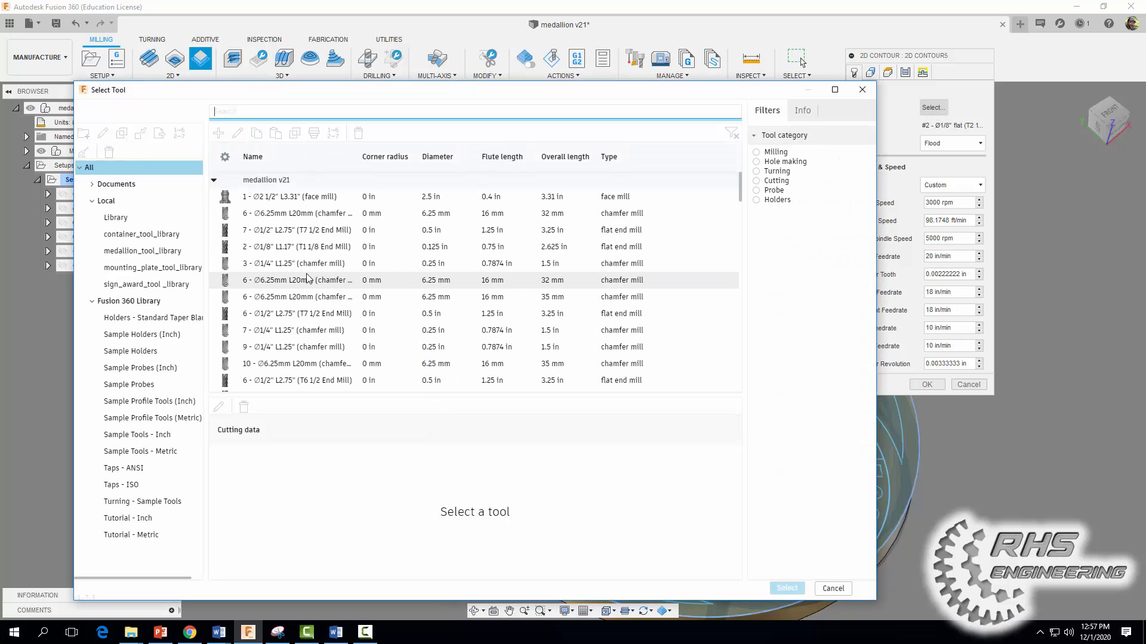
pyautogui.click(147, 252)
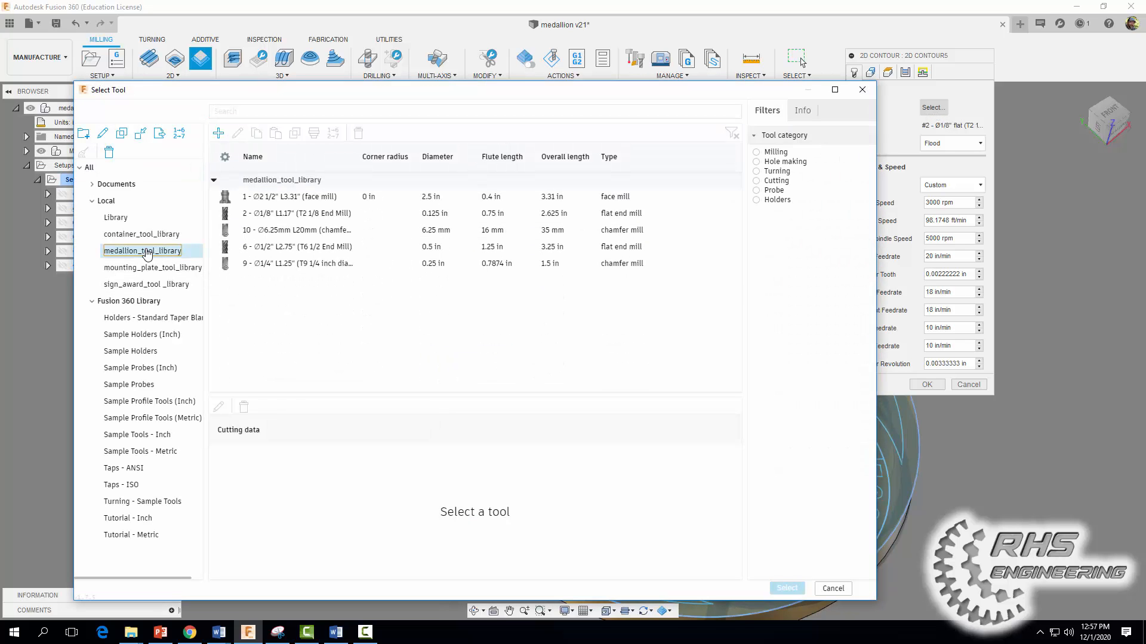
pyautogui.click(261, 270)
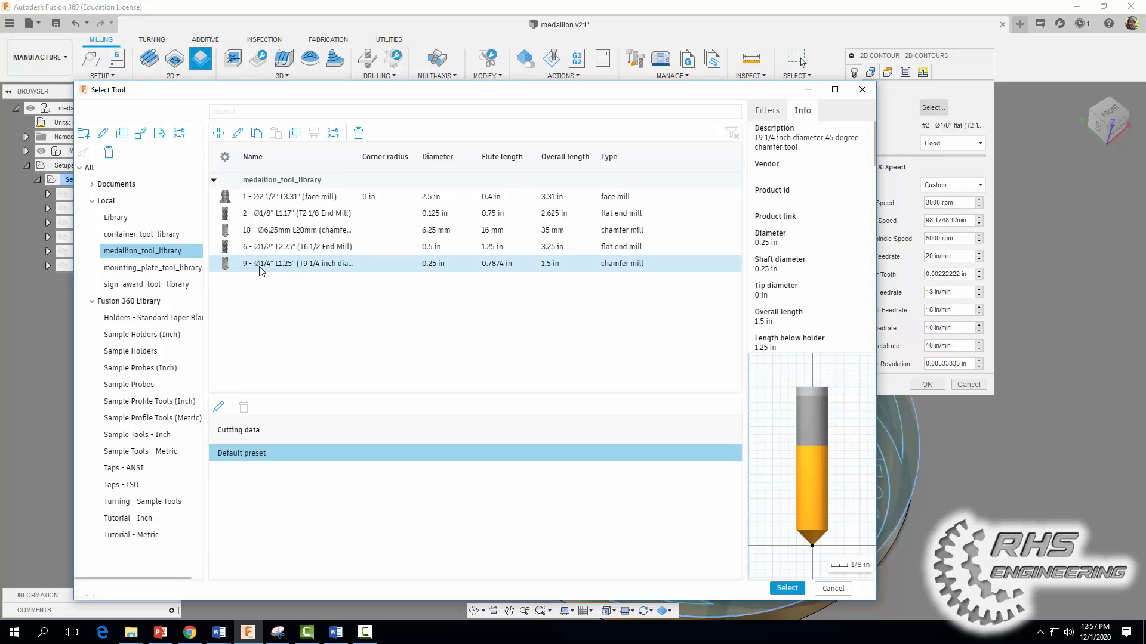
pyautogui.click(787, 588)
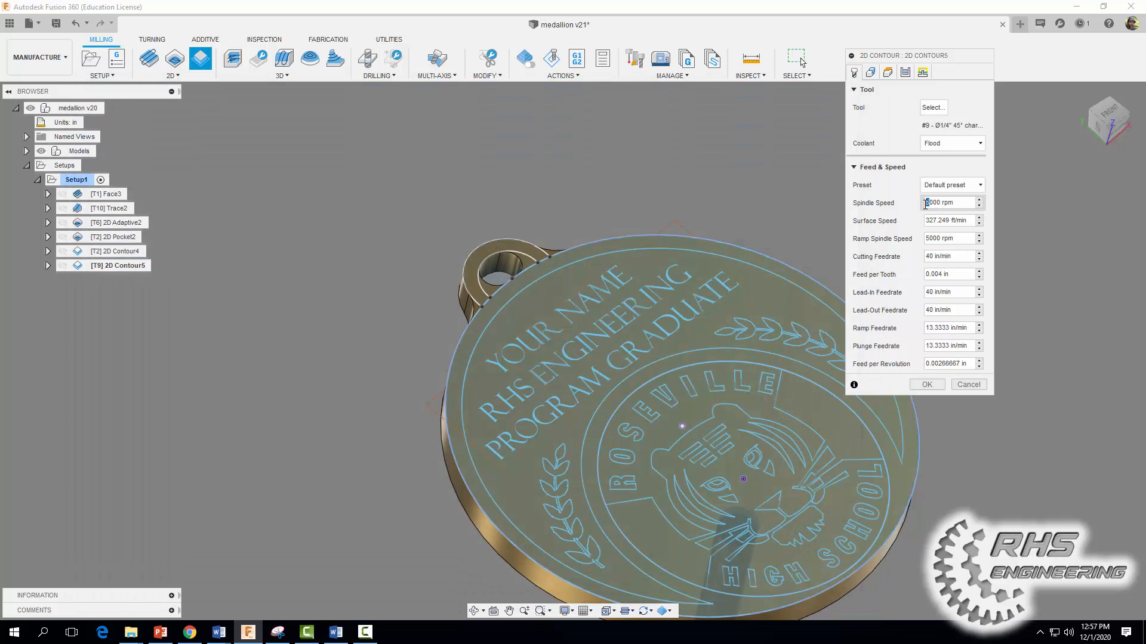
pyautogui.press('Return')
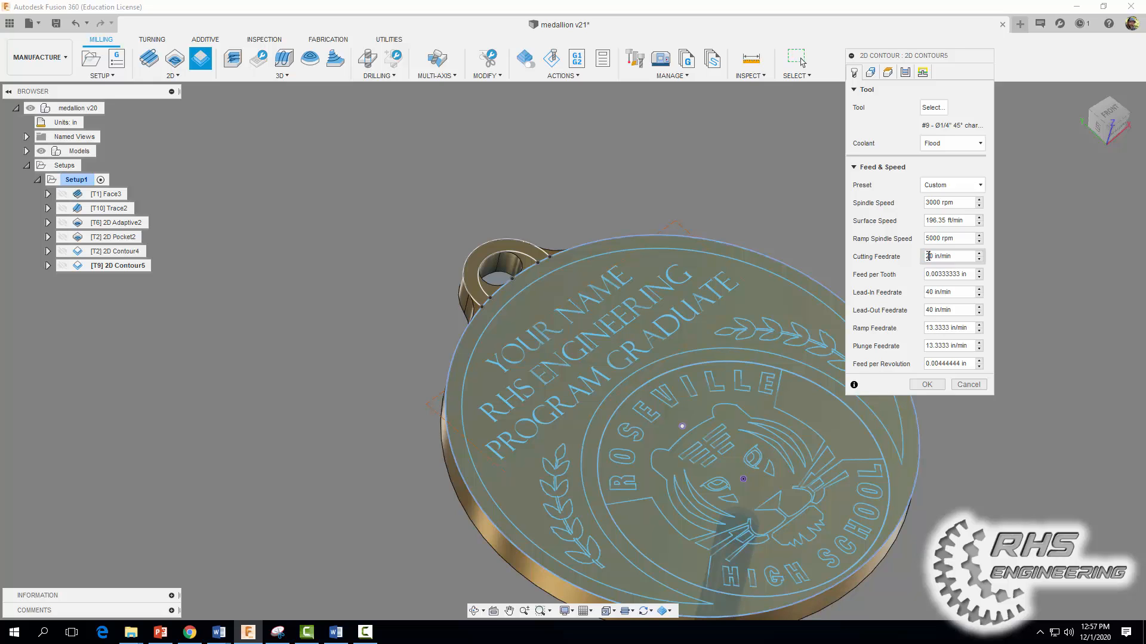
# Step: Select the top edges of the loop's hole and the medallion's outer profile as the chamfer contours
pyautogui.click(871, 73)
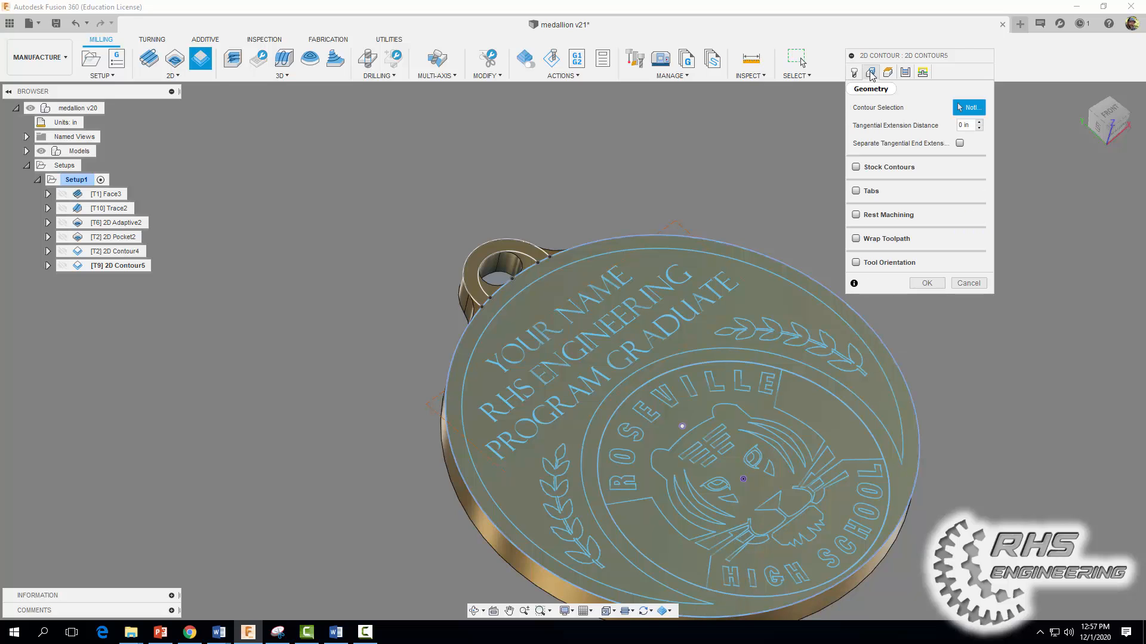
pyautogui.click(519, 264)
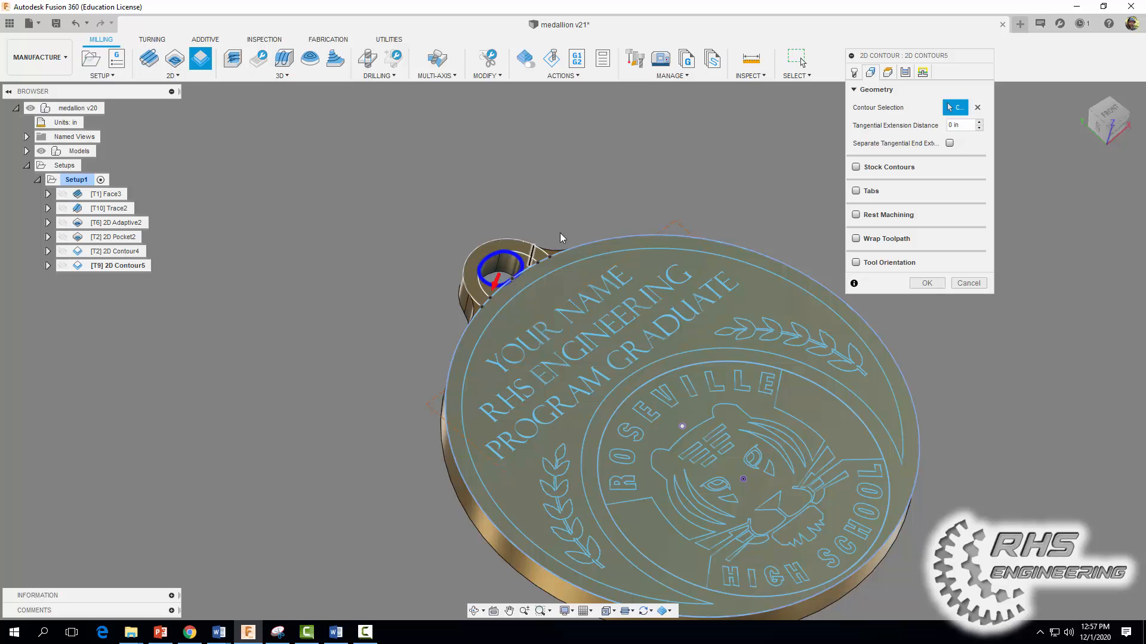
pyautogui.click(471, 315)
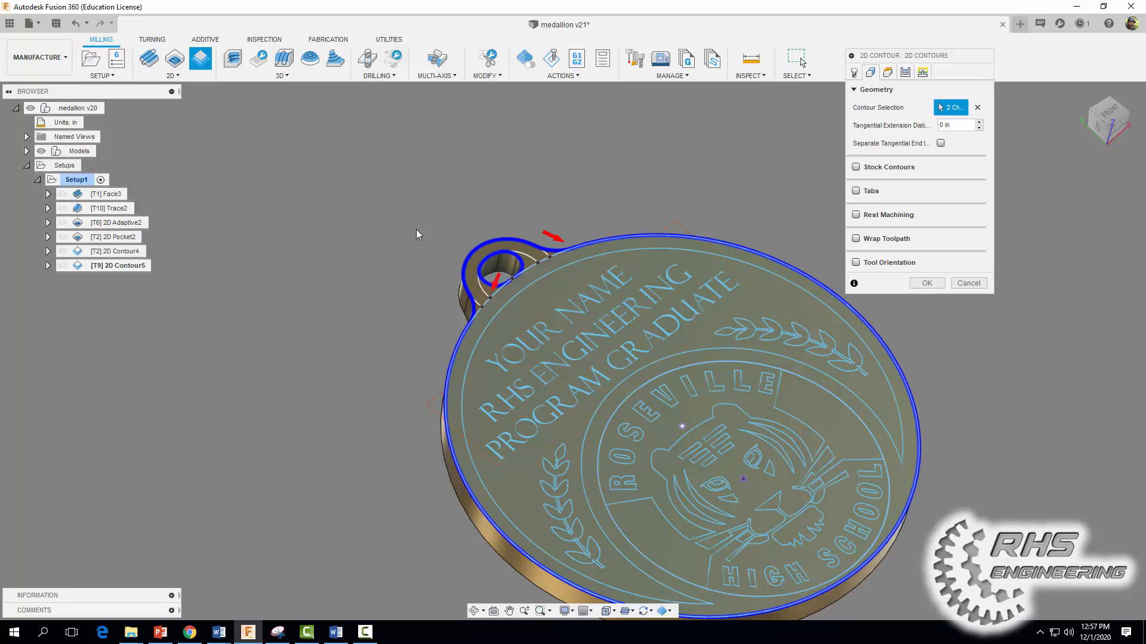
# Step: Enable chamfering for the 2D contour with a 0.01 in chamfer width and 0.02 in tip offset, and generate the toolpath
pyautogui.click(906, 73)
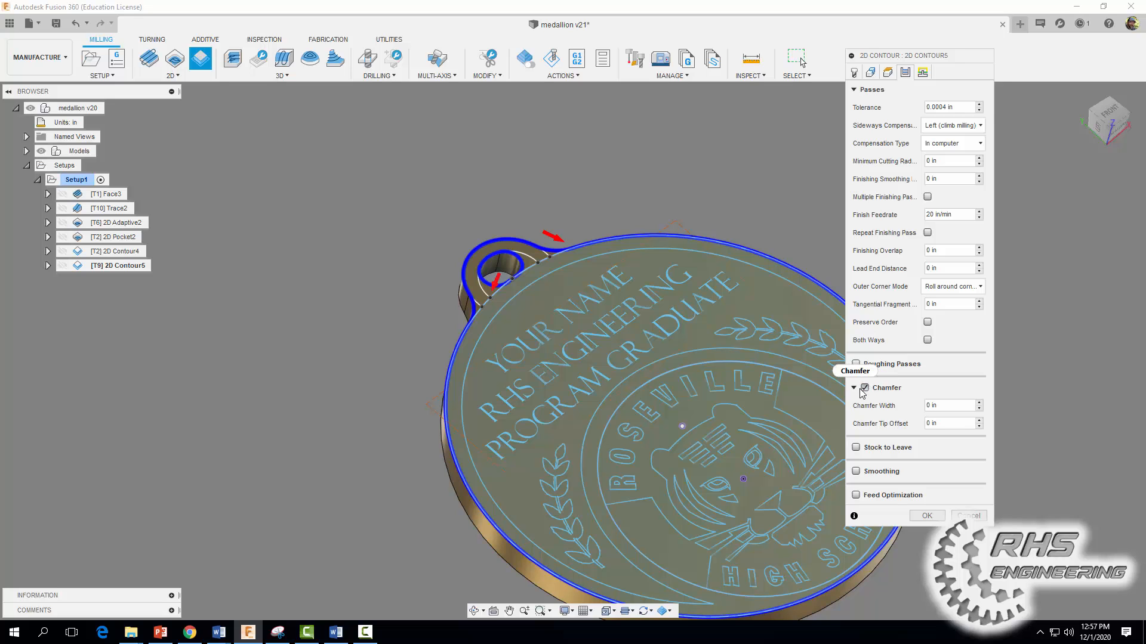
pyautogui.moveTo(862, 394)
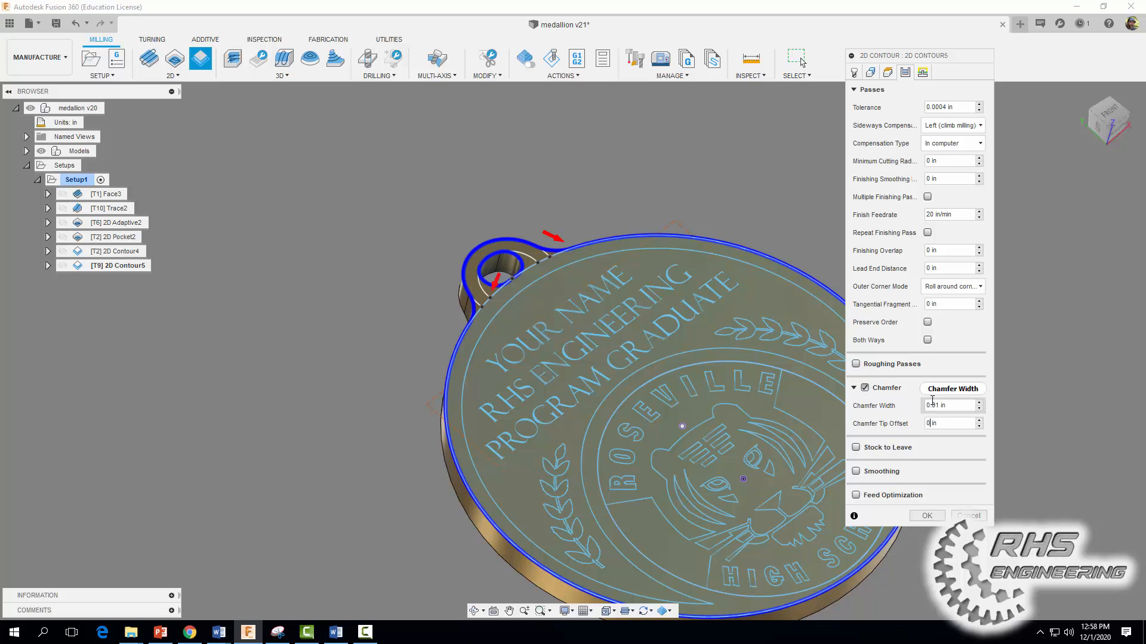
pyautogui.moveTo(932, 400)
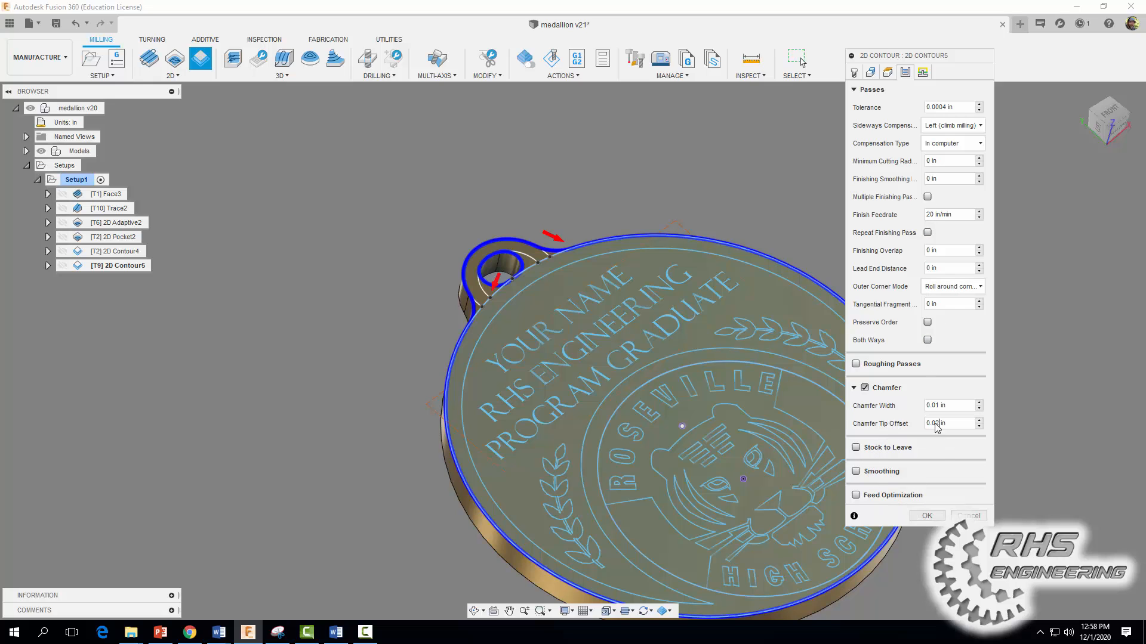
pyautogui.click(928, 515)
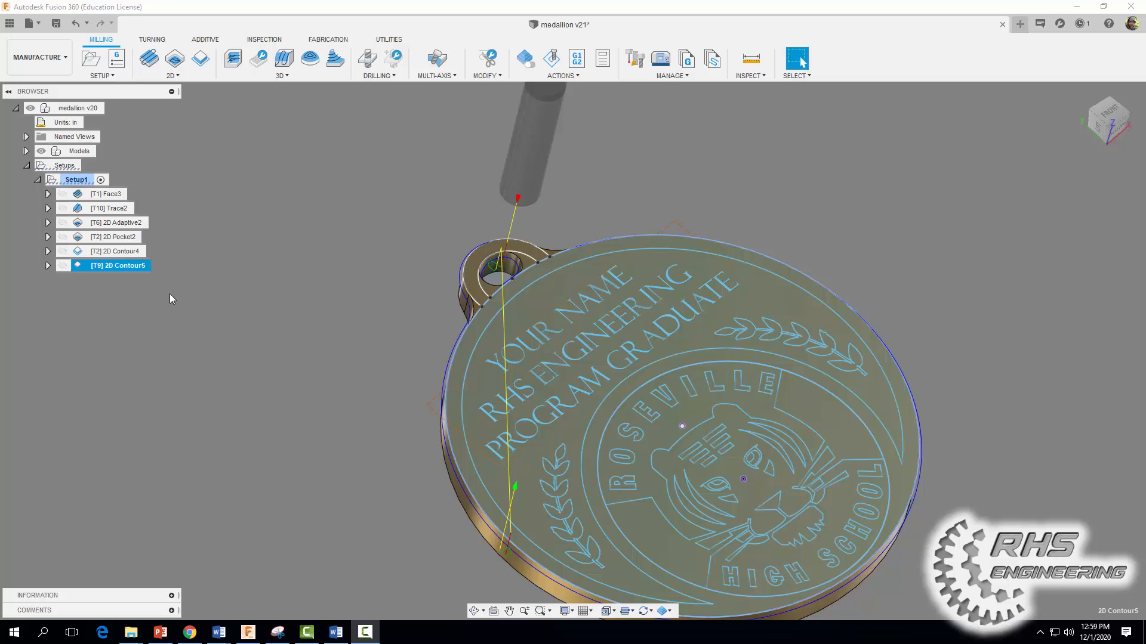
# Step: Simulate all of Setup1's operations with the stock shown and stop on collision enabled, at increased playback speed
pyautogui.click(80, 180)
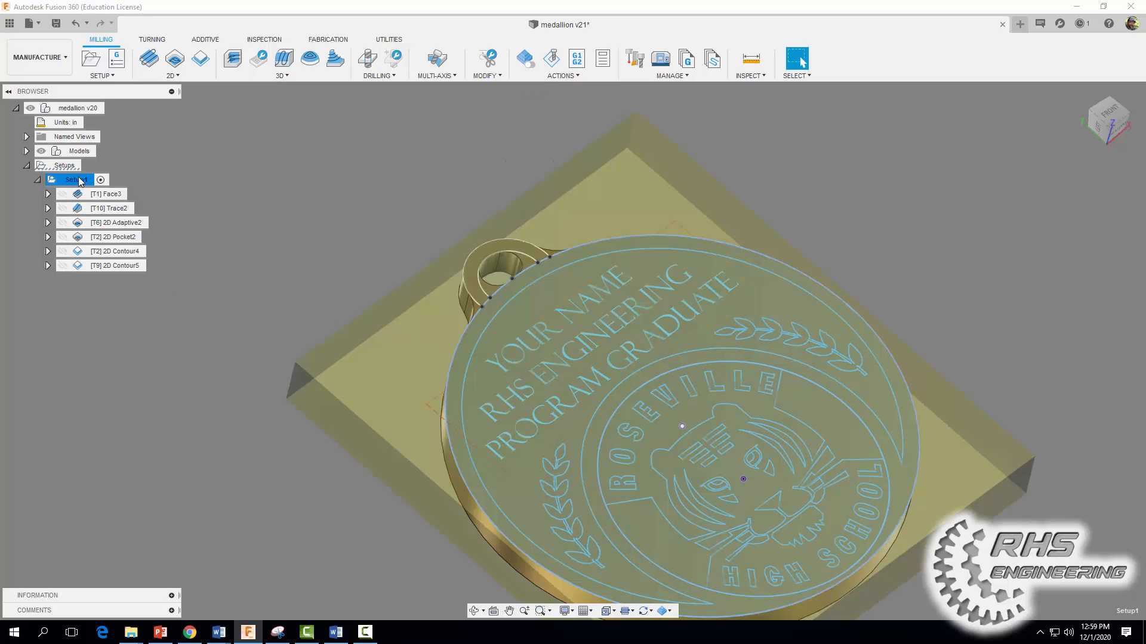
pyautogui.scroll(-1, 249, 235)
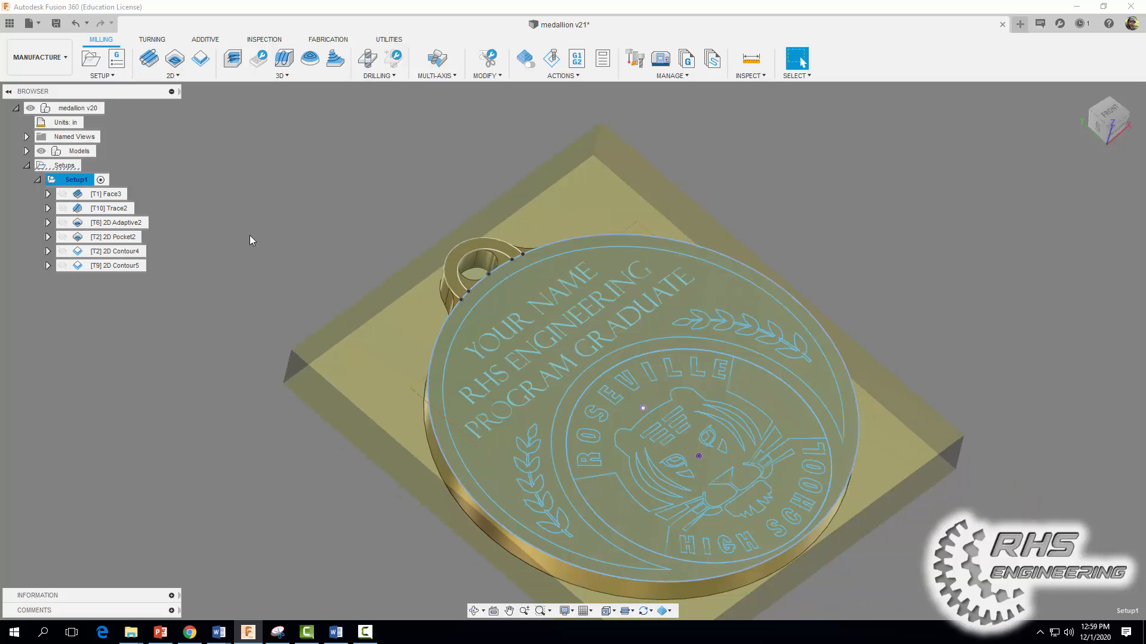
pyautogui.rightClick(77, 181)
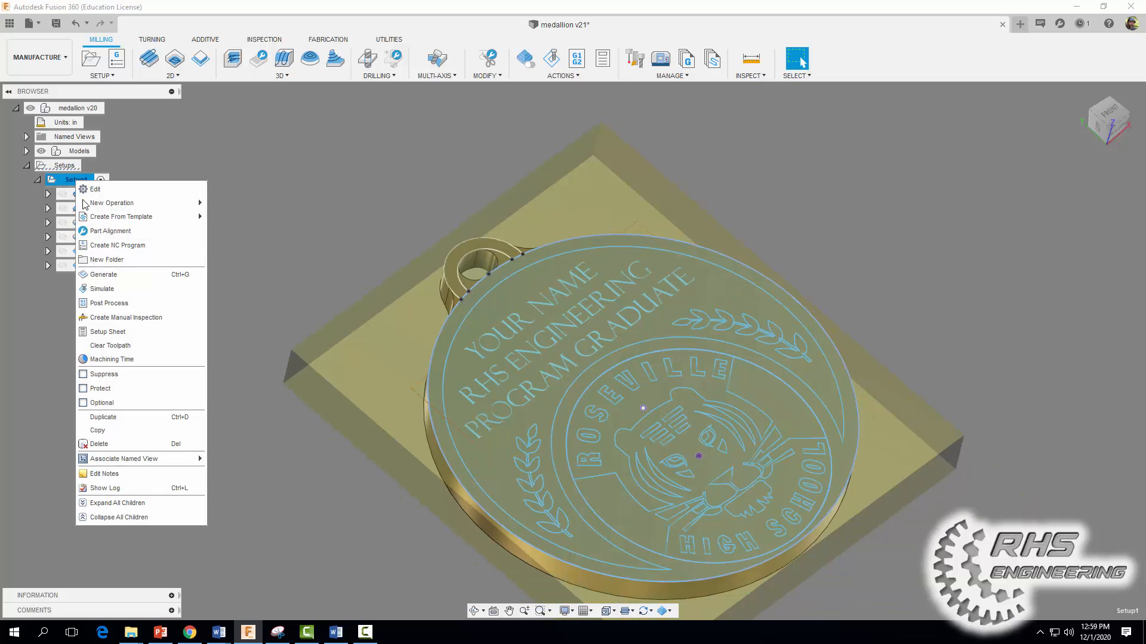
pyautogui.click(110, 288)
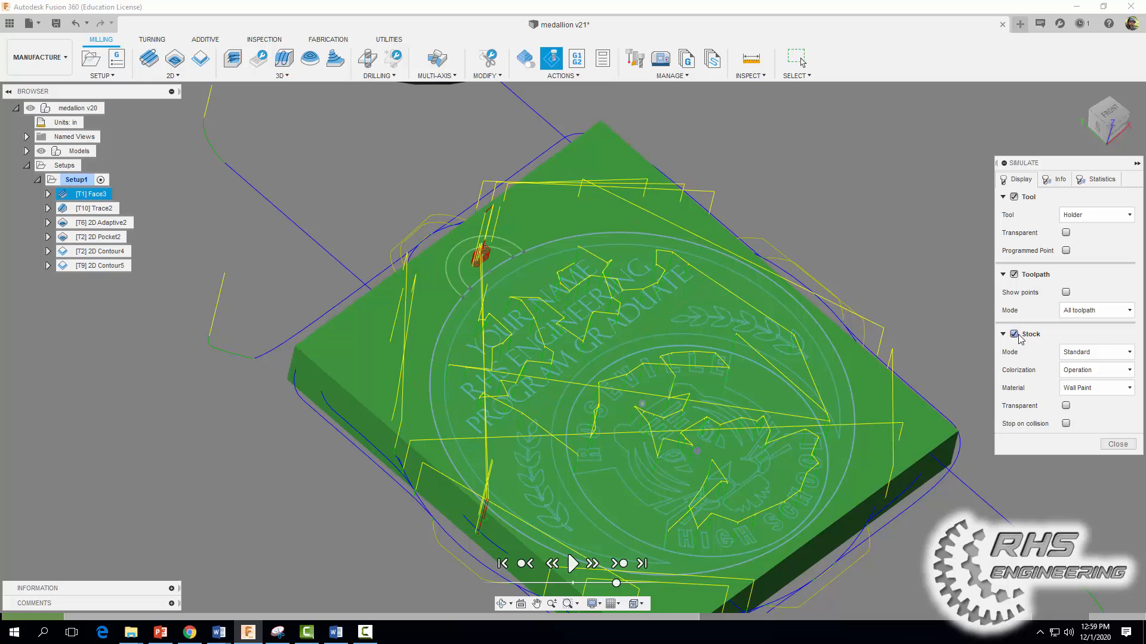
pyautogui.click(1065, 424)
pyautogui.click(572, 564)
pyautogui.click(623, 583)
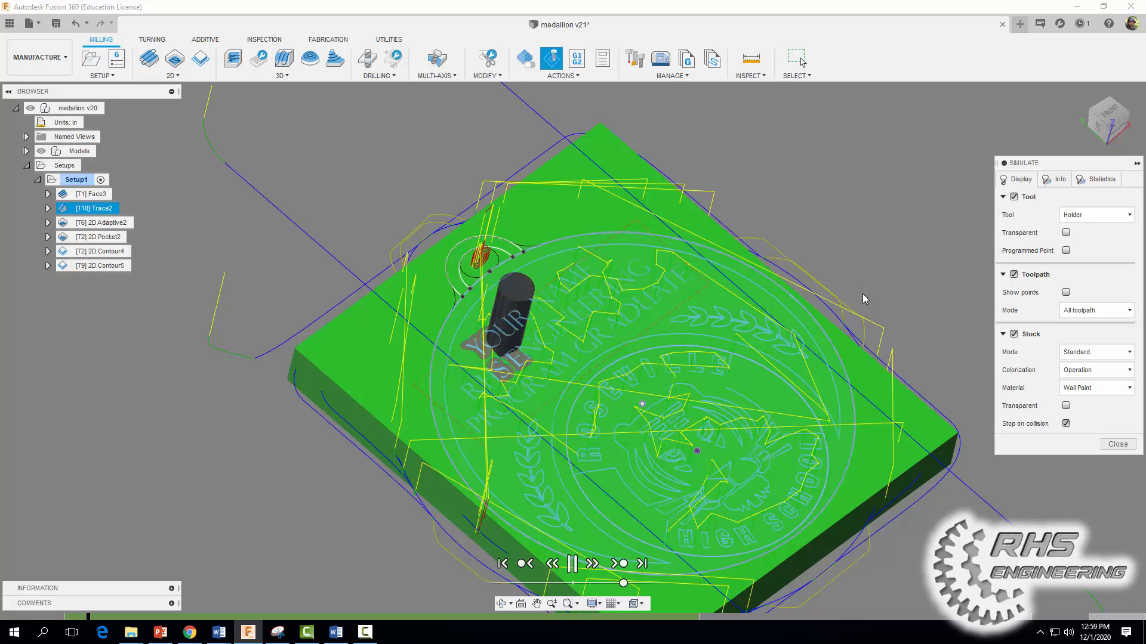
pyautogui.keyDown('shift'); pyautogui.moveTo(868, 370); pyautogui.dragTo(883, 275, button='middle'); pyautogui.keyUp('shift')
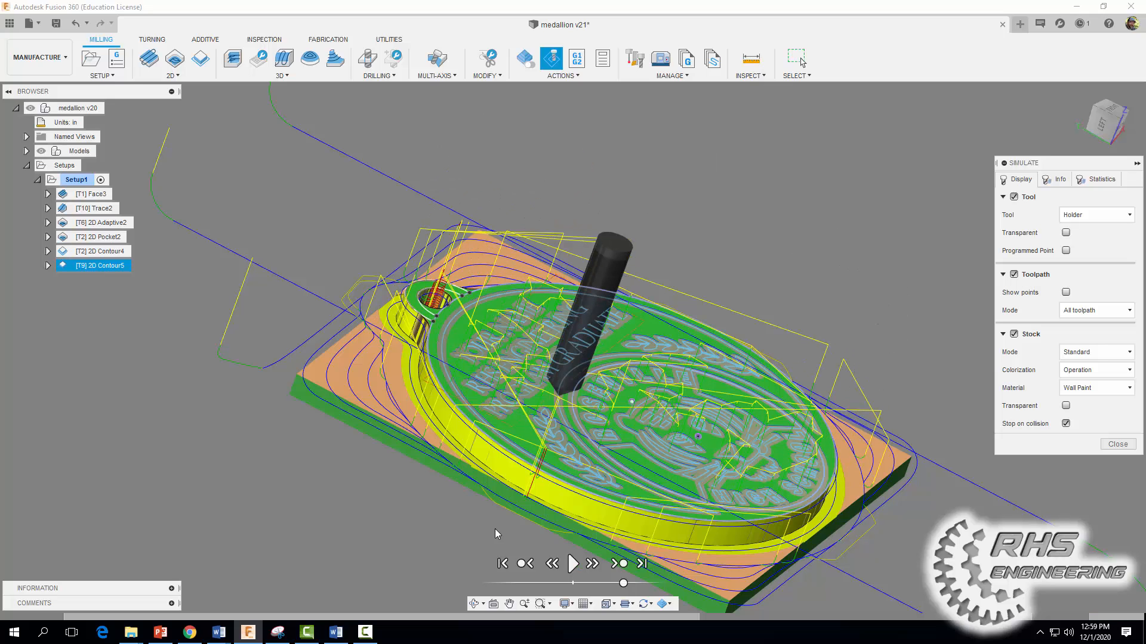
# Step: Check the simulation's machining statistics for the full setup, and exit the simulation
pyautogui.click(1094, 180)
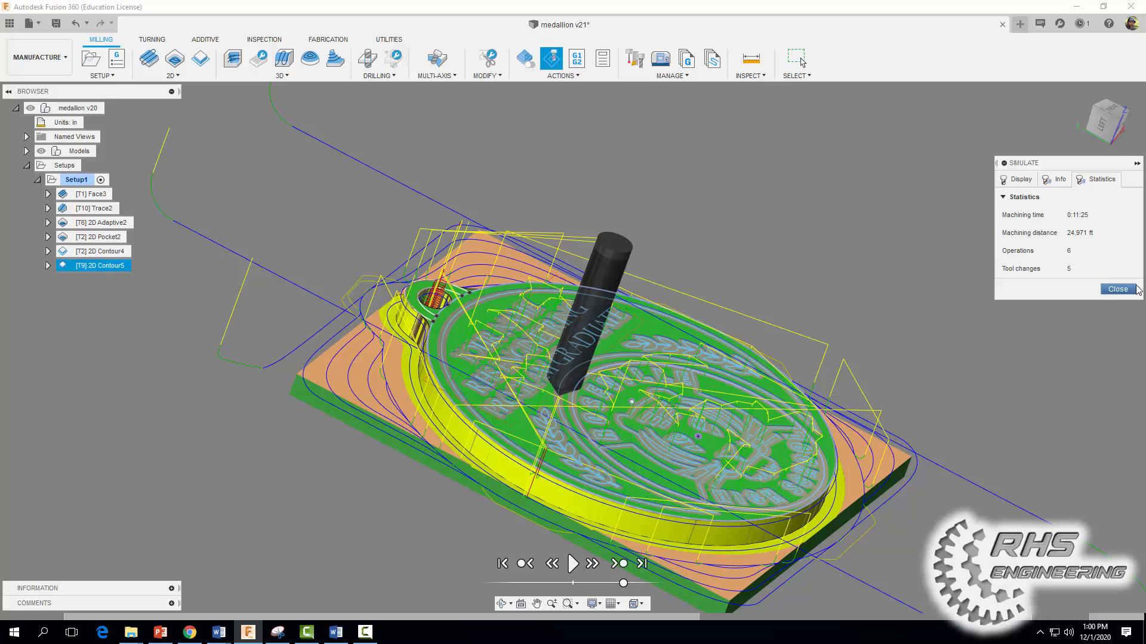
pyautogui.click(1118, 290)
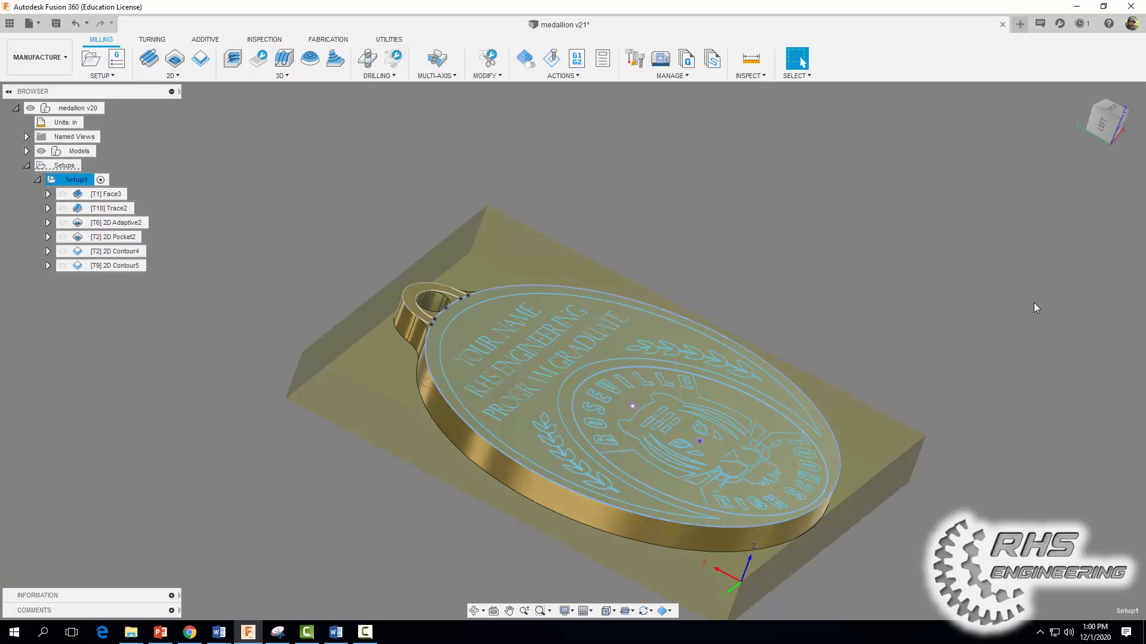
pyautogui.moveTo(944, 332)
pyautogui.keyDown('shift'); pyautogui.mouseDown(button='middle')
pyautogui.moveTo(895, 325)
pyautogui.moveTo(924, 342)
pyautogui.mouseUp(button='middle'); pyautogui.keyUp('shift')
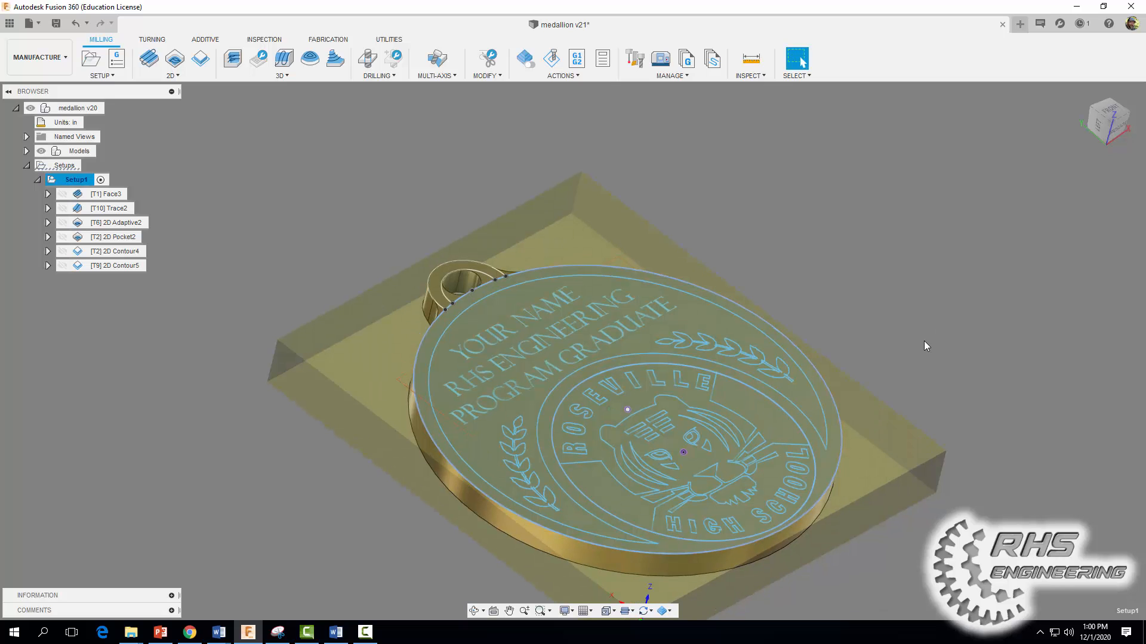